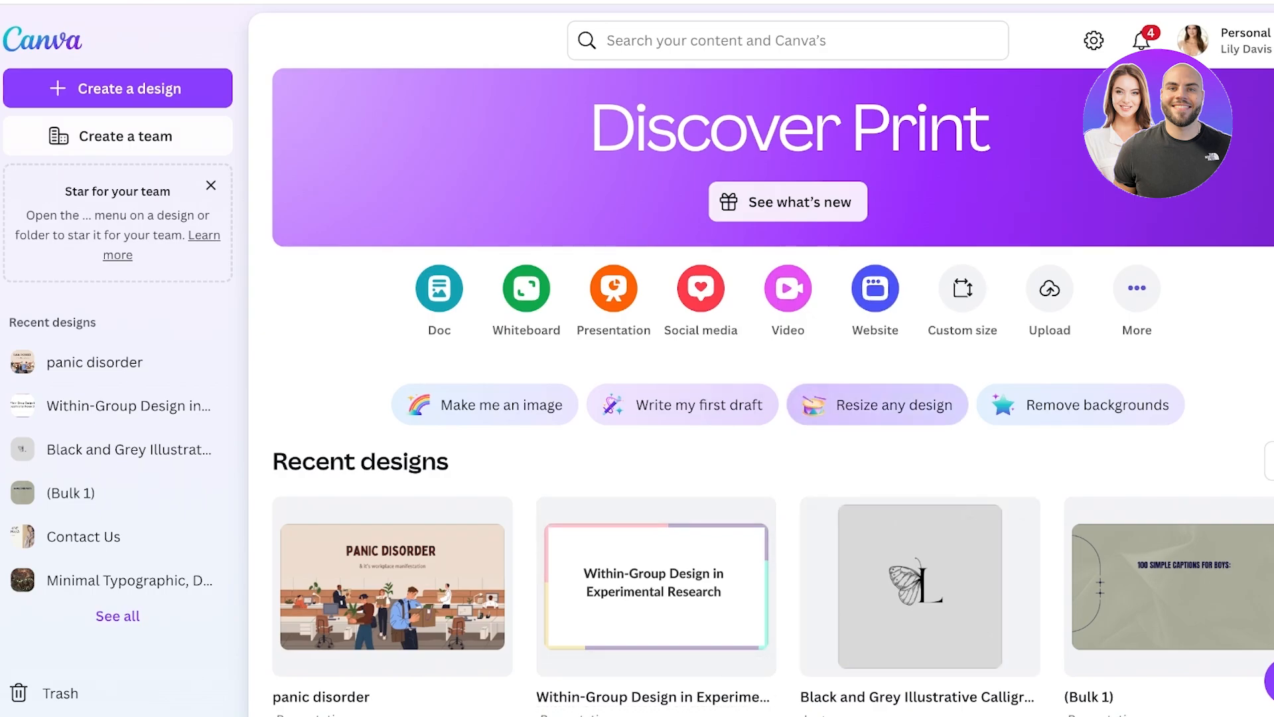
pyautogui.click(876, 288)
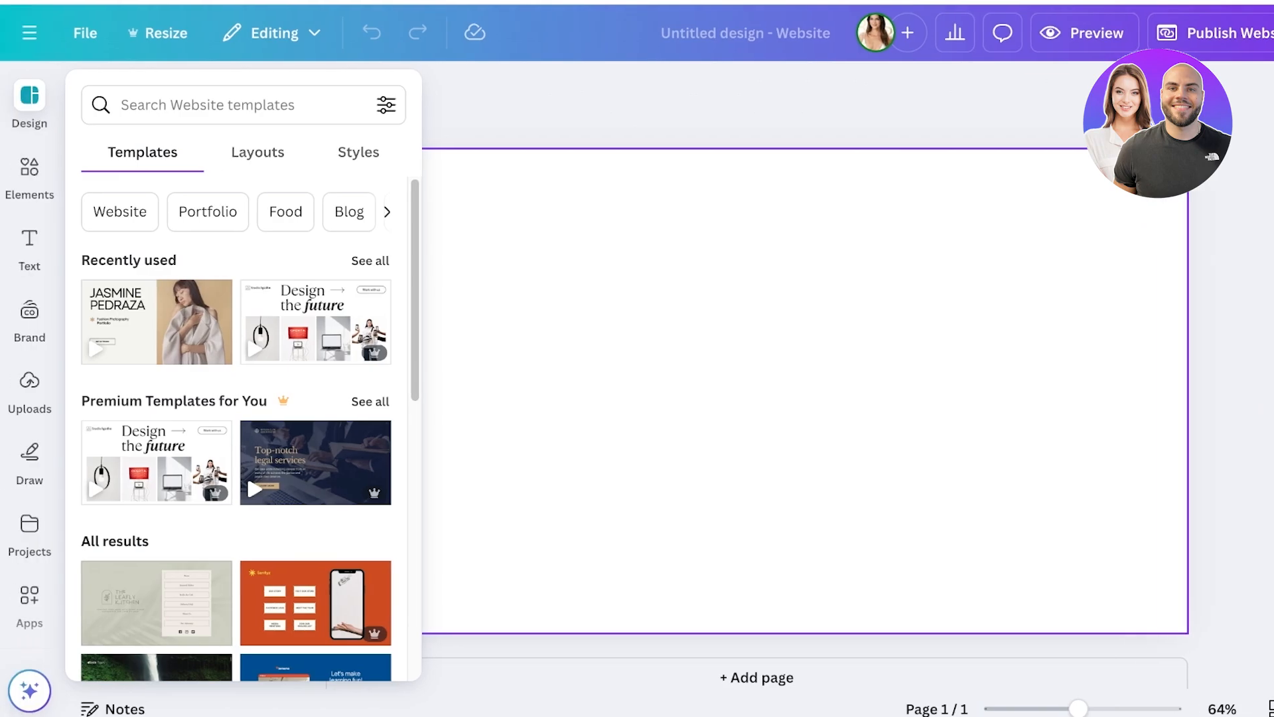
pyautogui.click(756, 390)
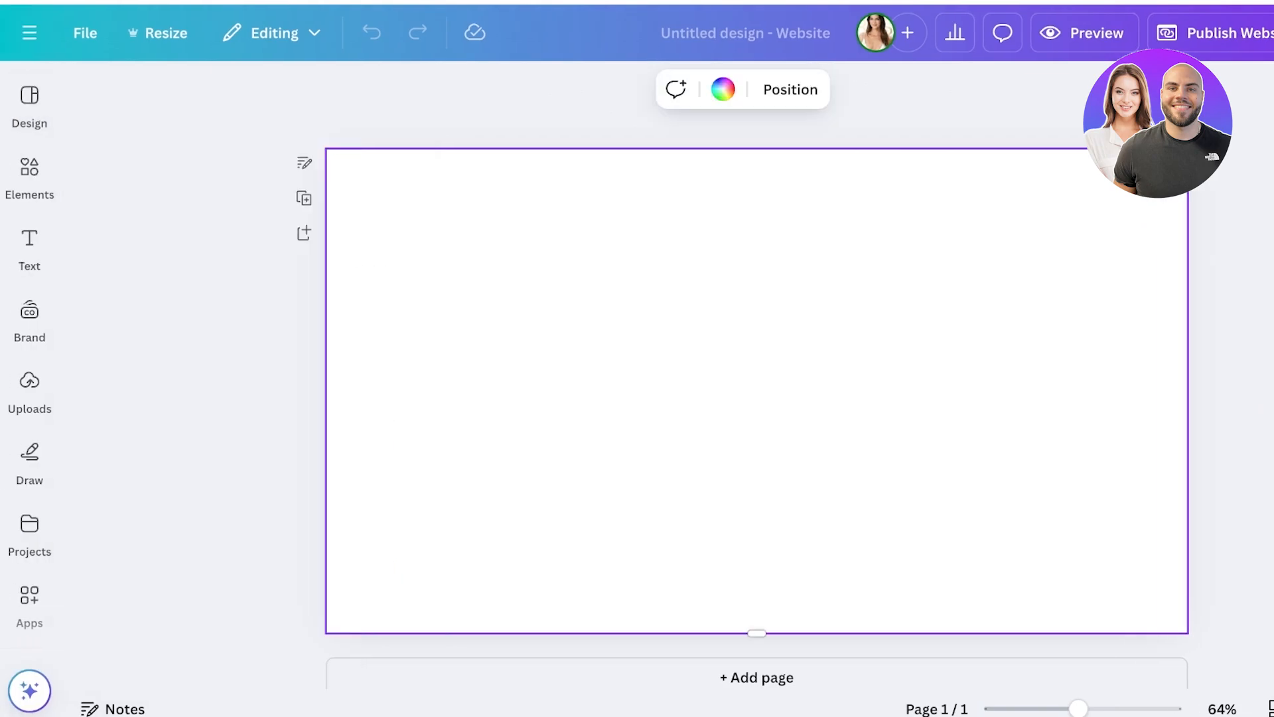
pyautogui.click(29, 106)
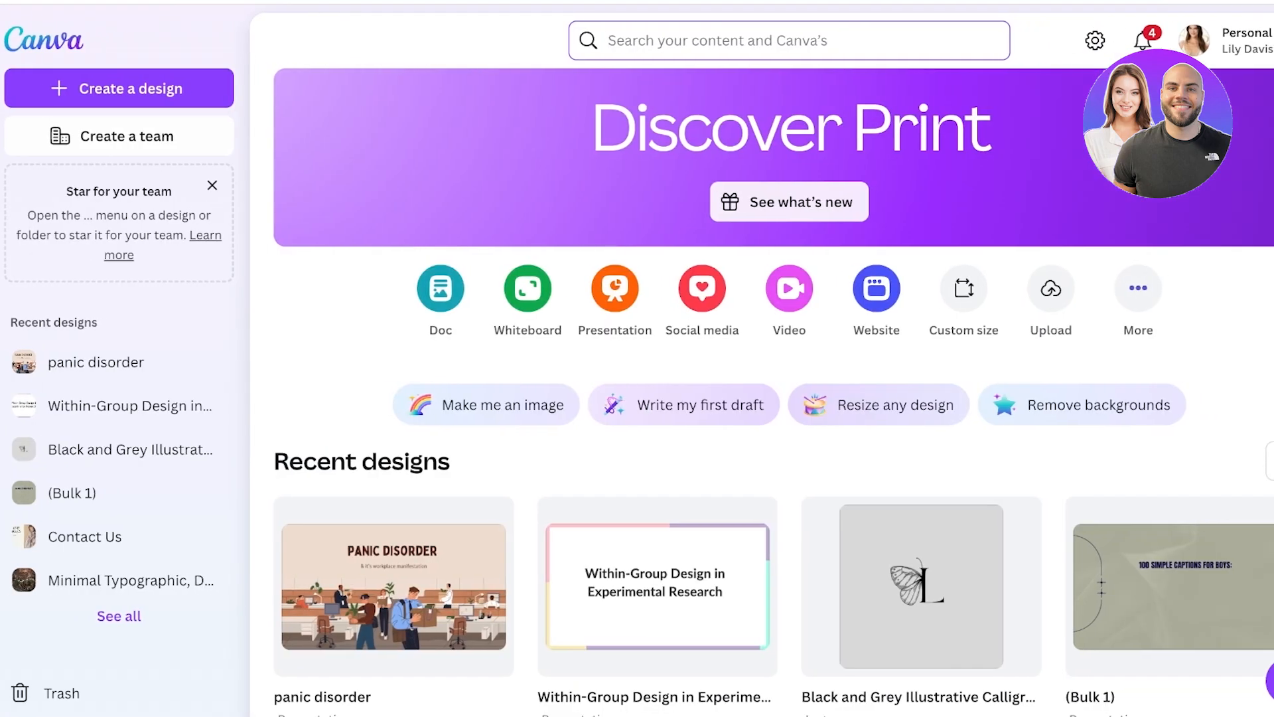
# Search all content and templates for "portfolio website".
pyautogui.click(664, 40)
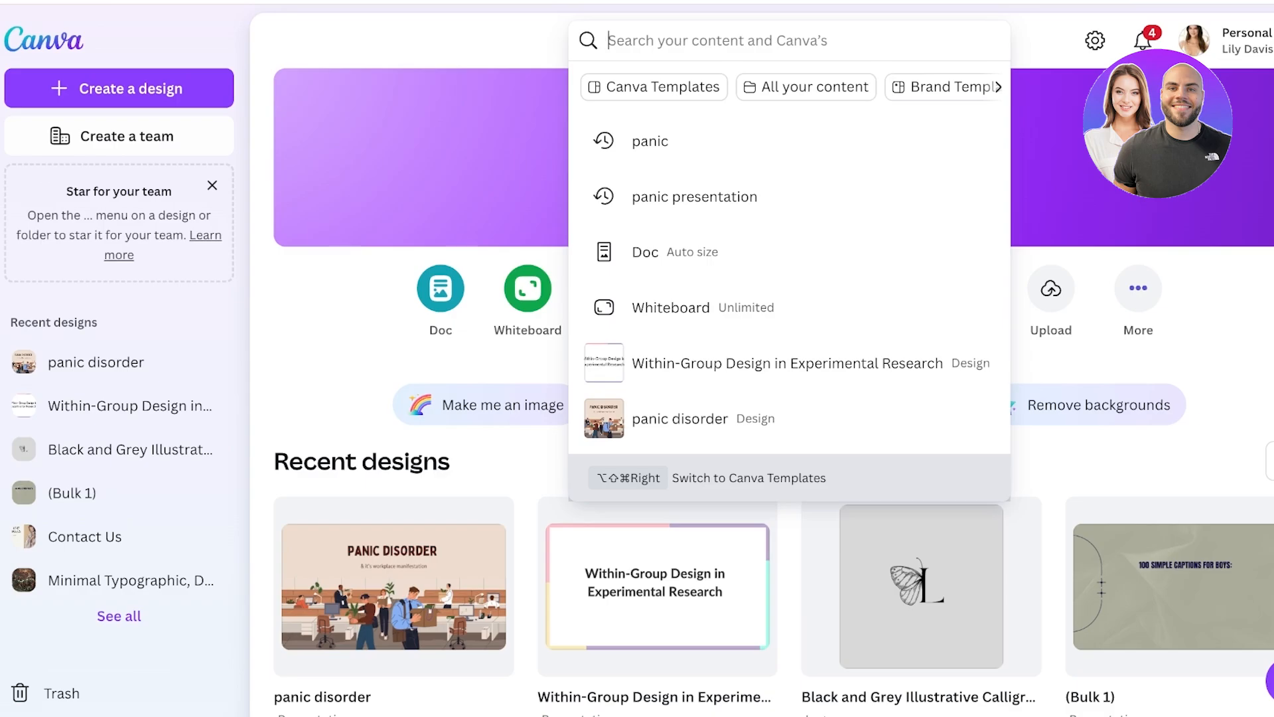
pyautogui.write('portfol')
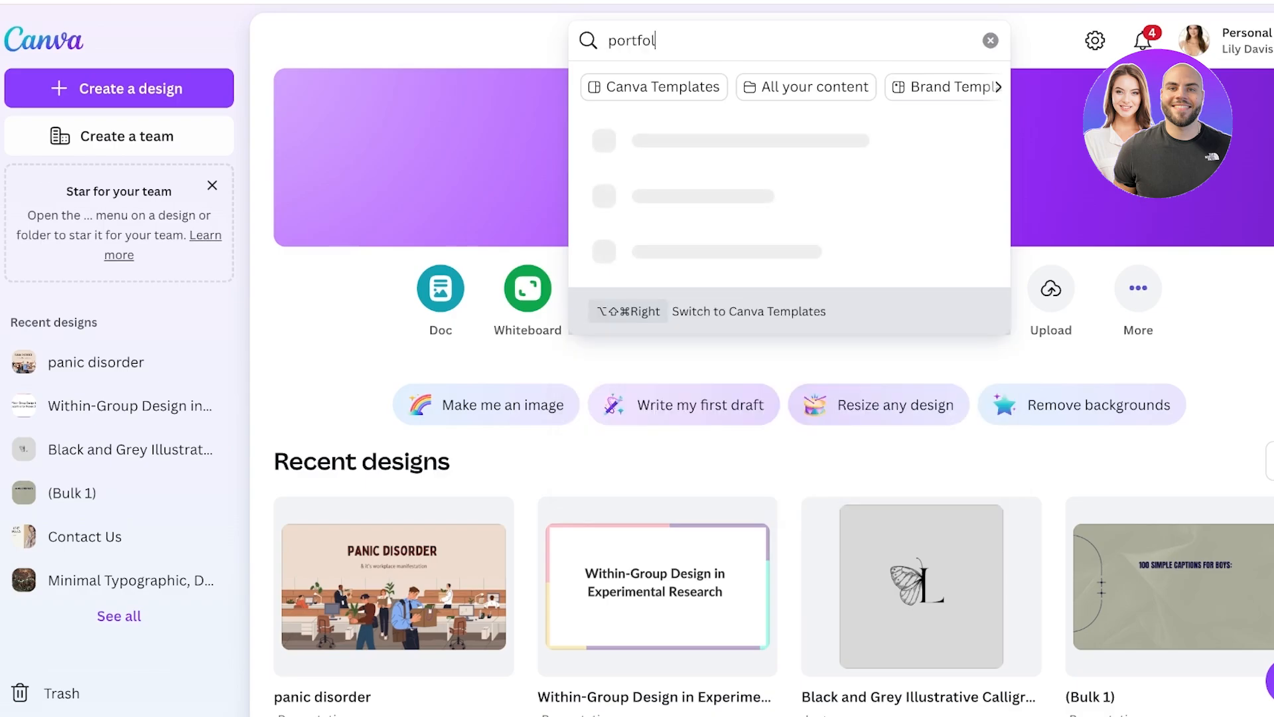
pyautogui.write('io website')
pyautogui.press('Return')
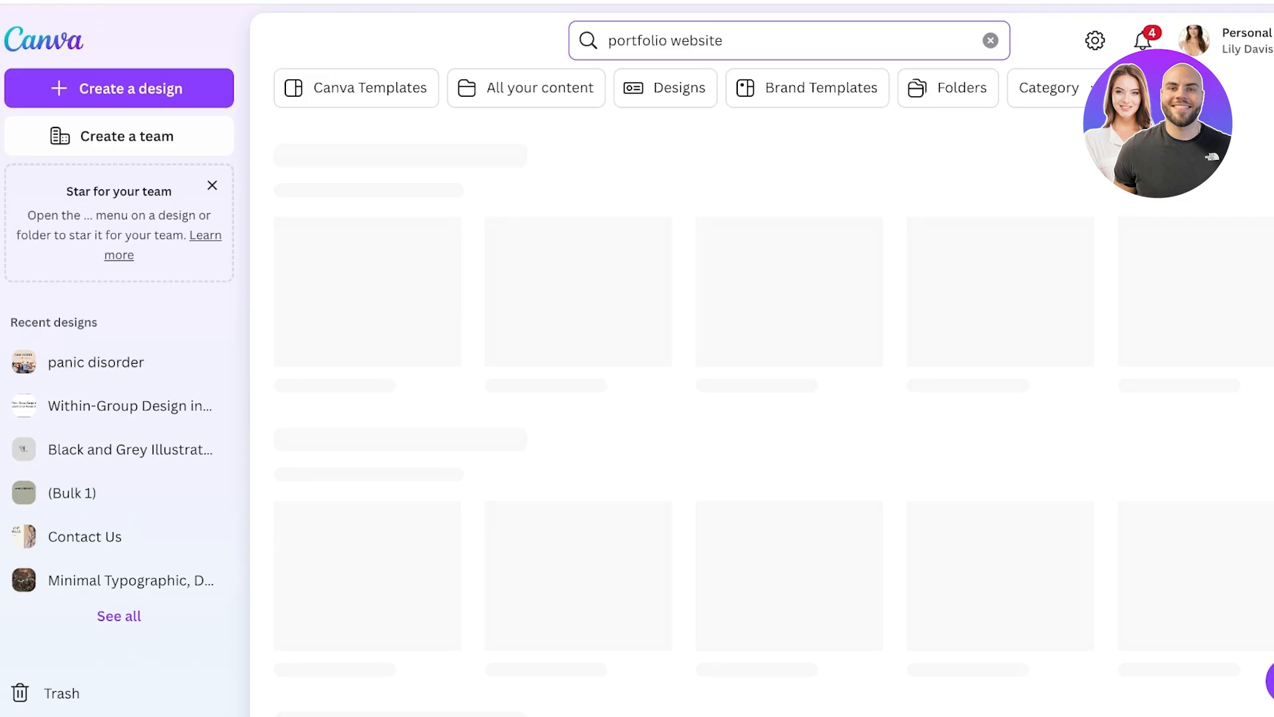
# Pick the Fashion Resume Website template in Dark Gray and Yellow from the results and open it for customizing.
pyautogui.scroll(-4, 965, 668)
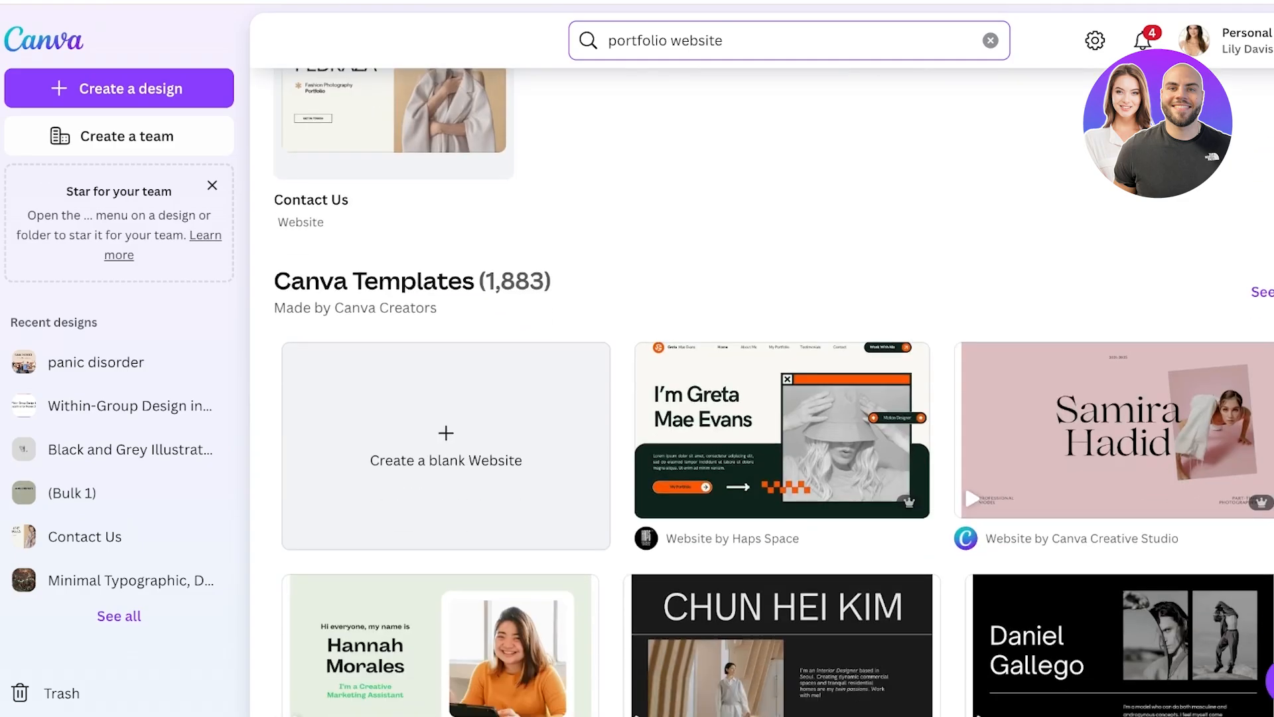
pyautogui.scroll(-2, 631, 573)
pyautogui.scroll(-4, 632, 568)
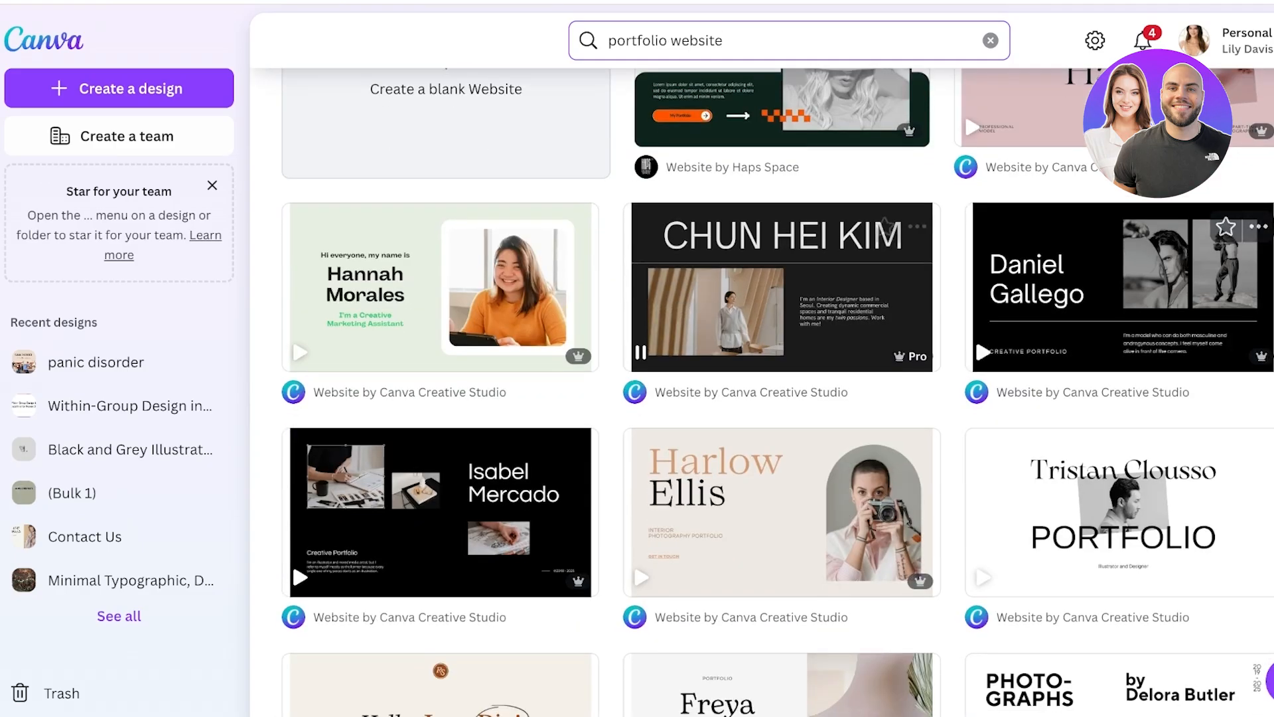
pyautogui.scroll(-4, 632, 567)
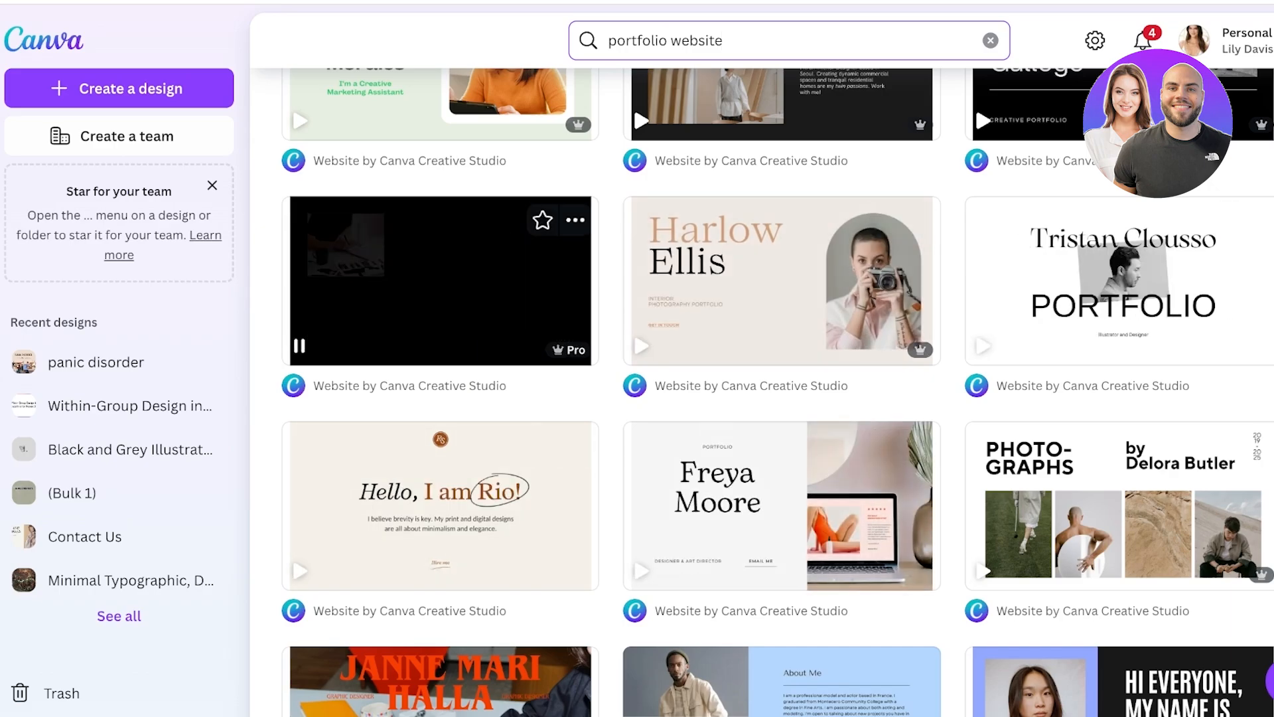
pyautogui.scroll(-1, 781, 299)
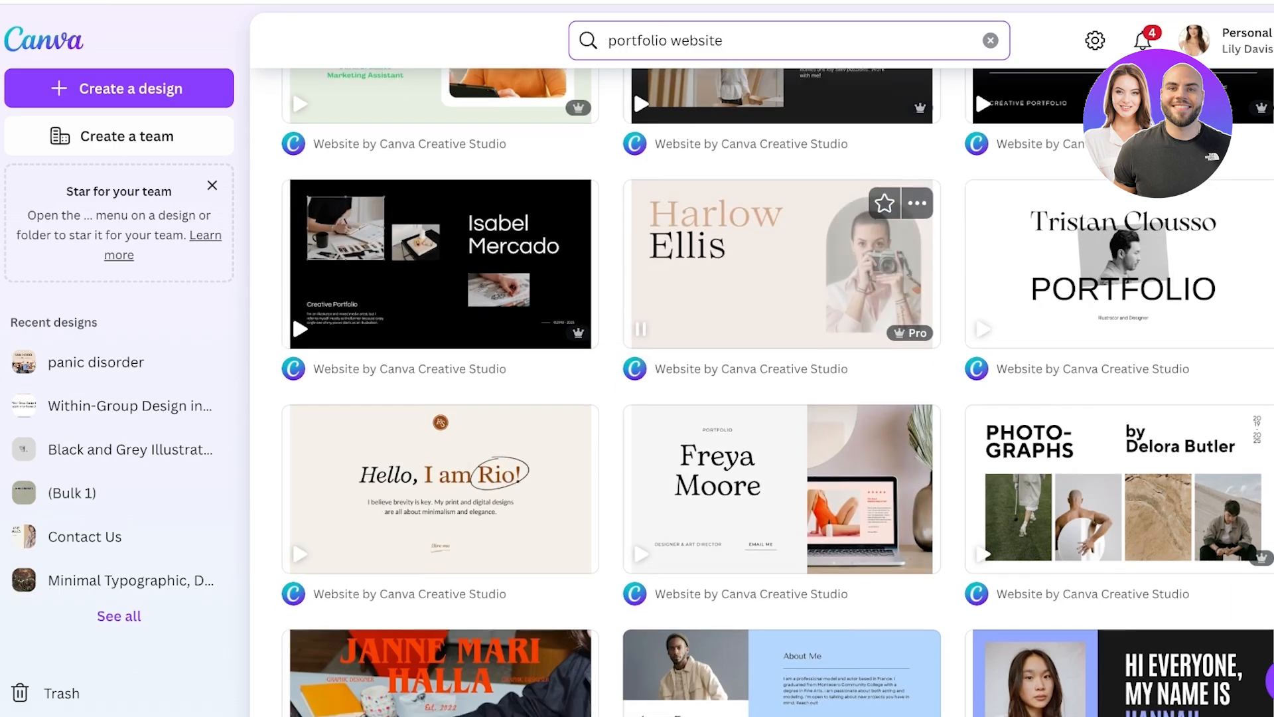
pyautogui.scroll(-4, 781, 299)
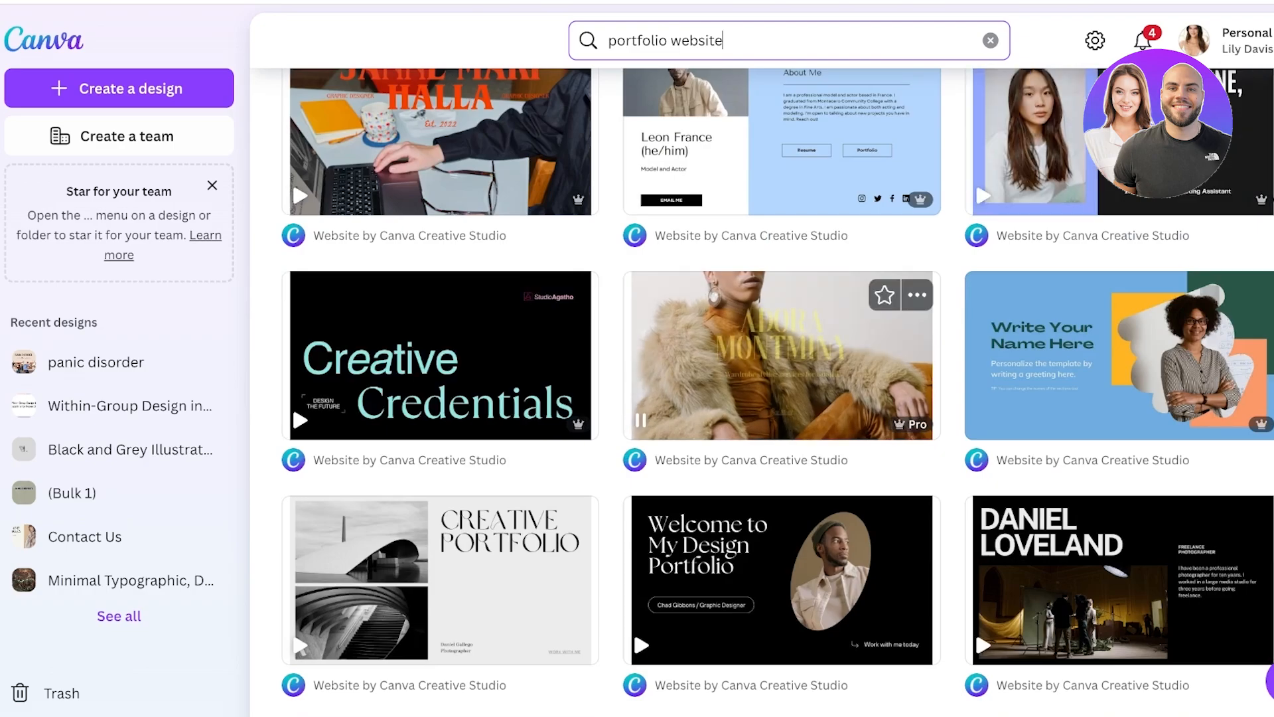
pyautogui.click(739, 365)
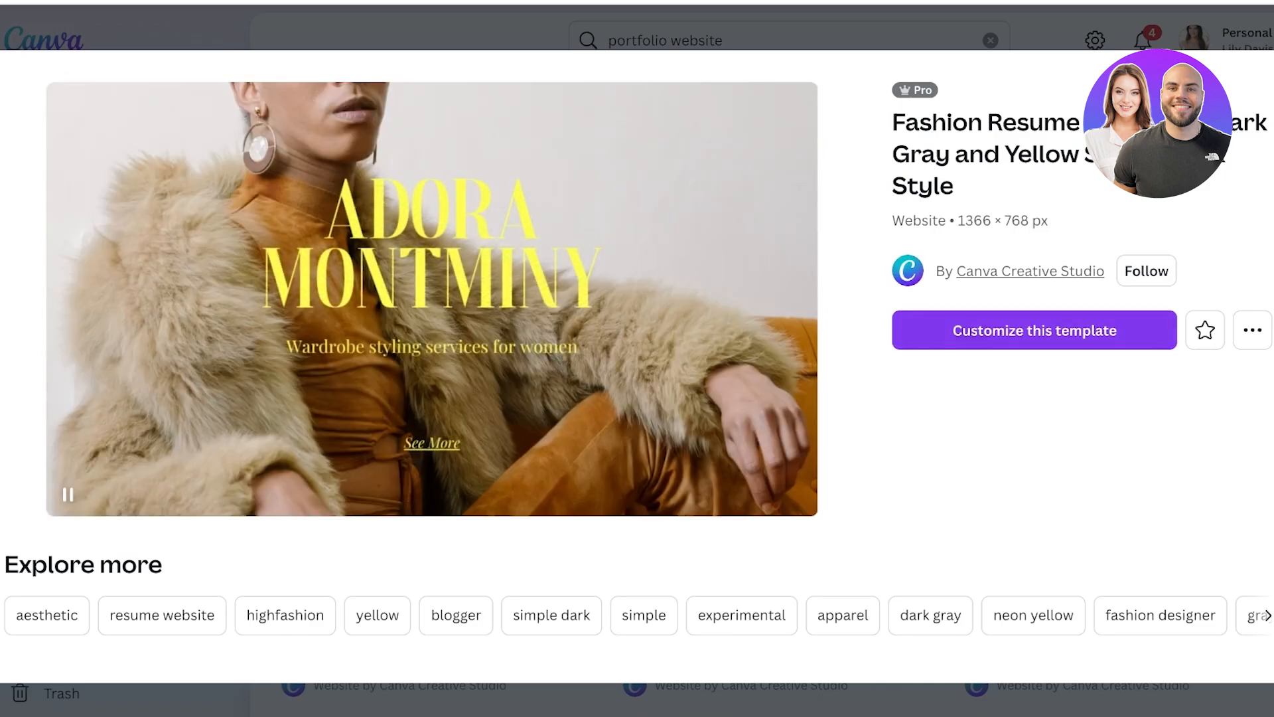
pyautogui.click(1035, 331)
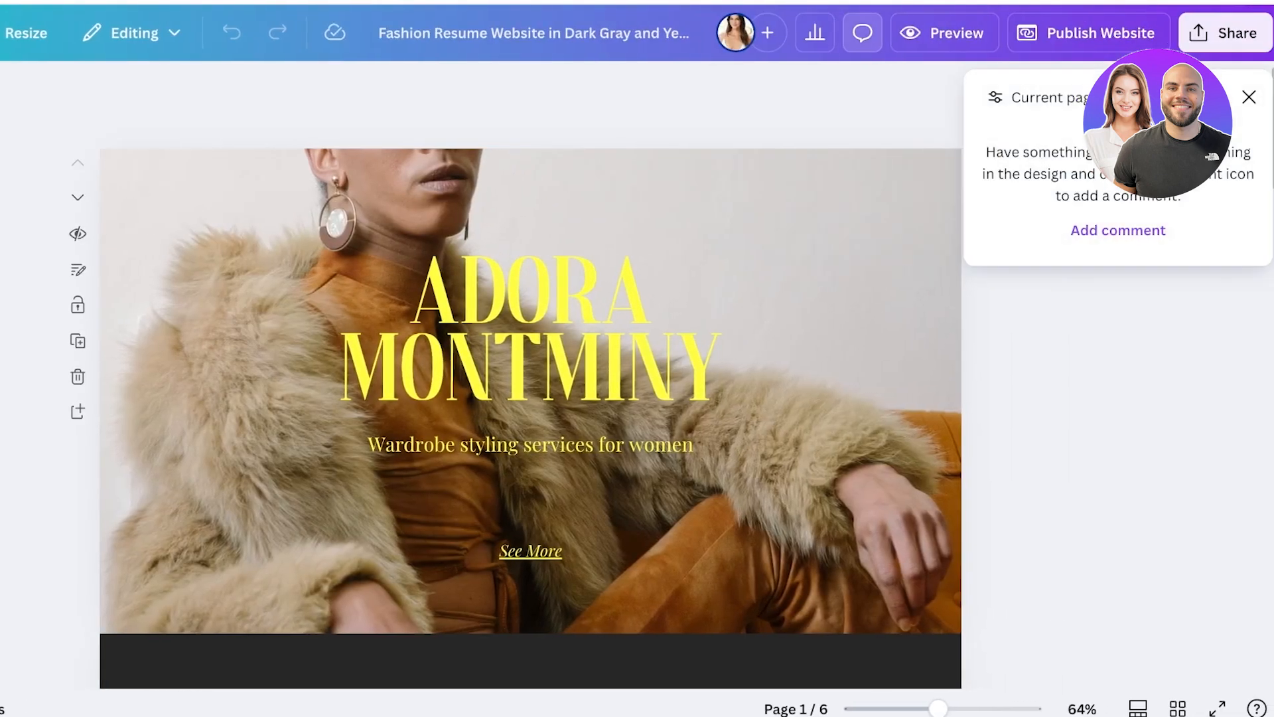
# Rename the design to LILYS and replace the large heading on the first page with LILYS.
pyautogui.moveTo(380, 33); pyautogui.dragTo(693, 33)
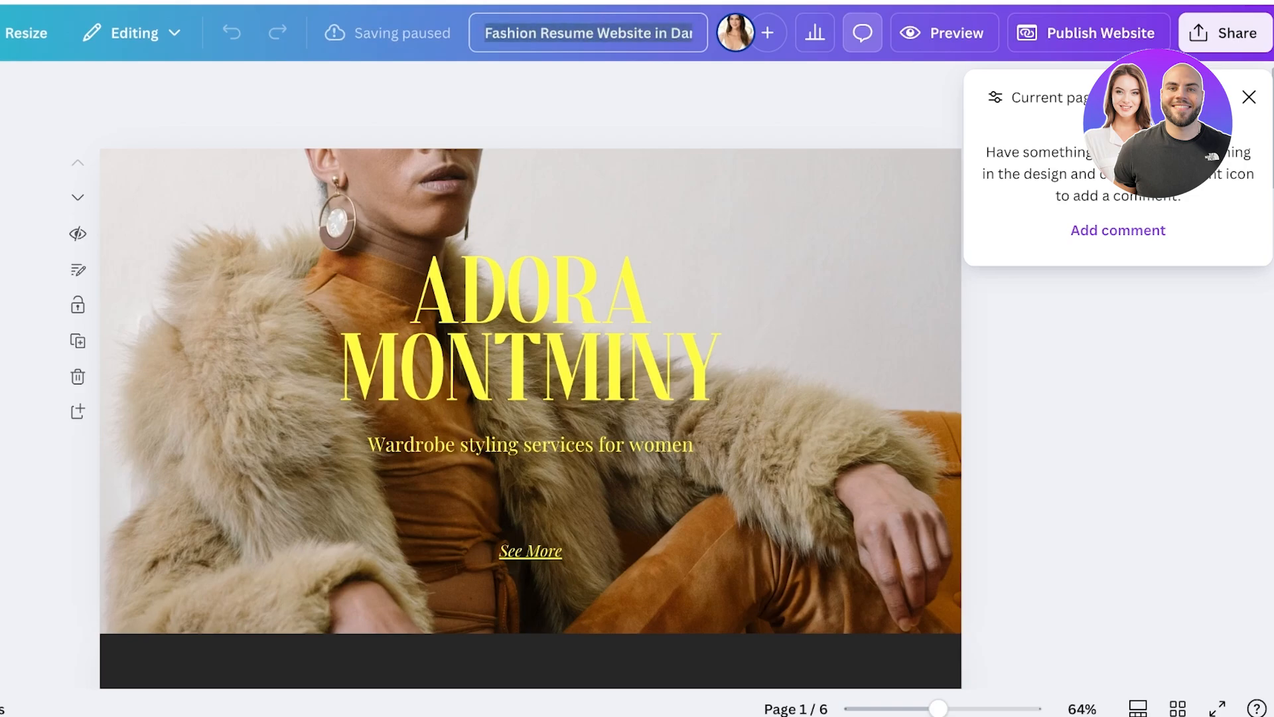
pyautogui.write('LILYS')
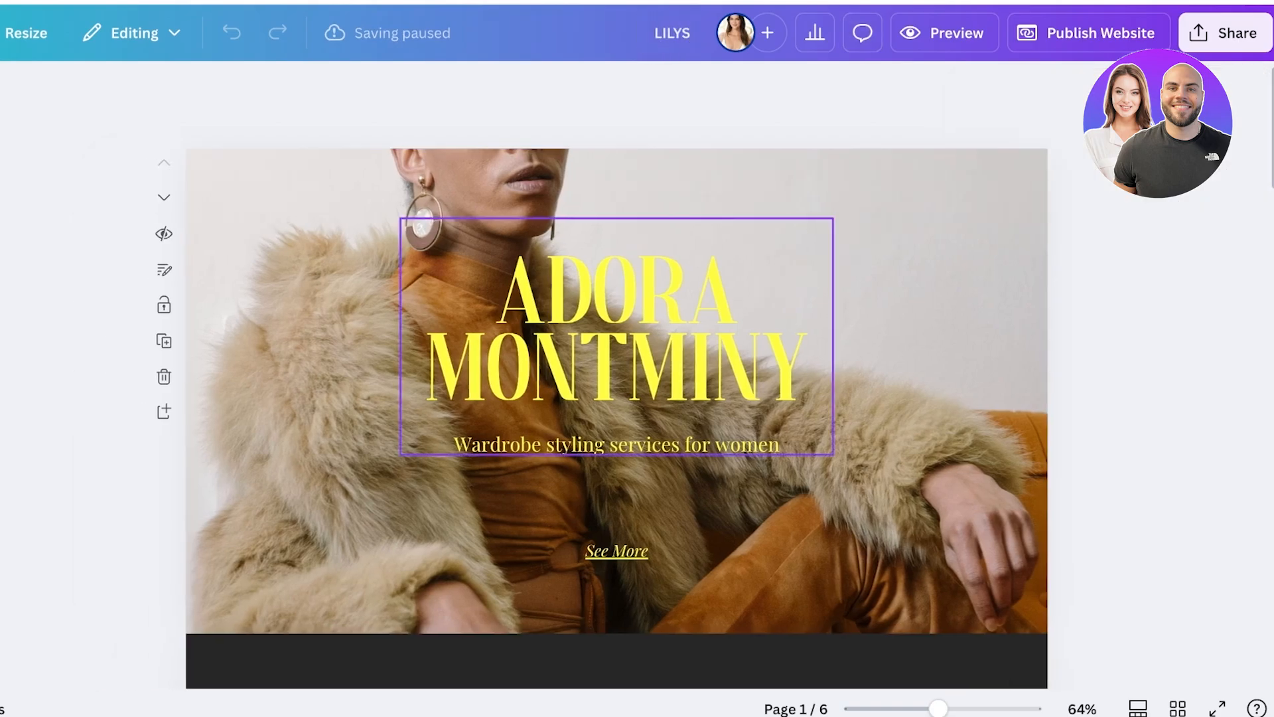
pyautogui.click(616, 329)
pyautogui.press('Return')
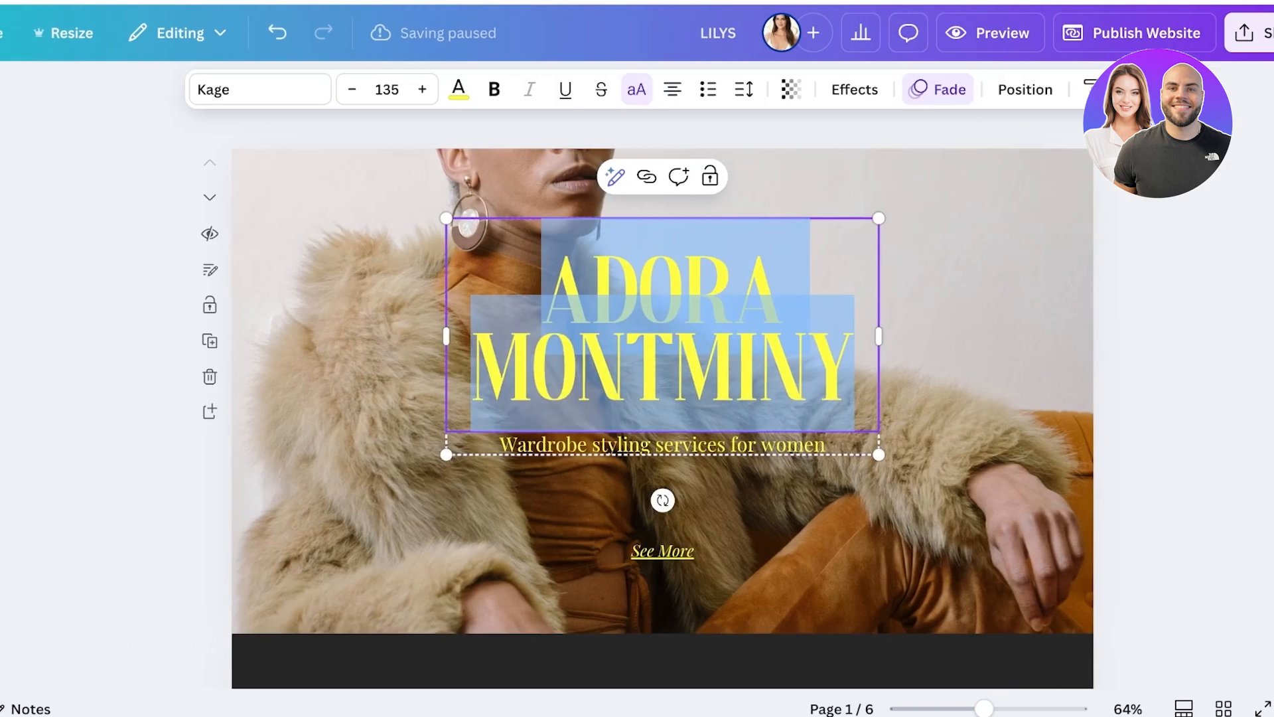
pyautogui.write('LILYS')
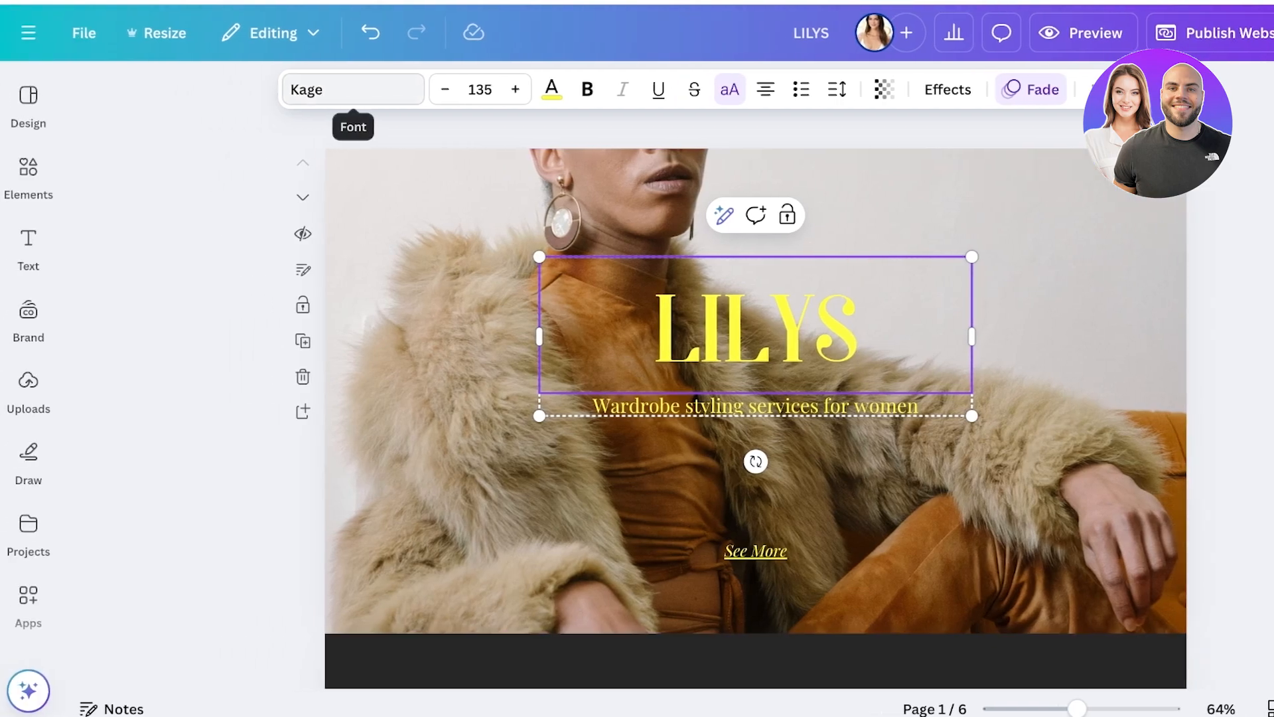
# Examine the font, text color and text effect options available for the LILYS heading.
pyautogui.click(353, 89)
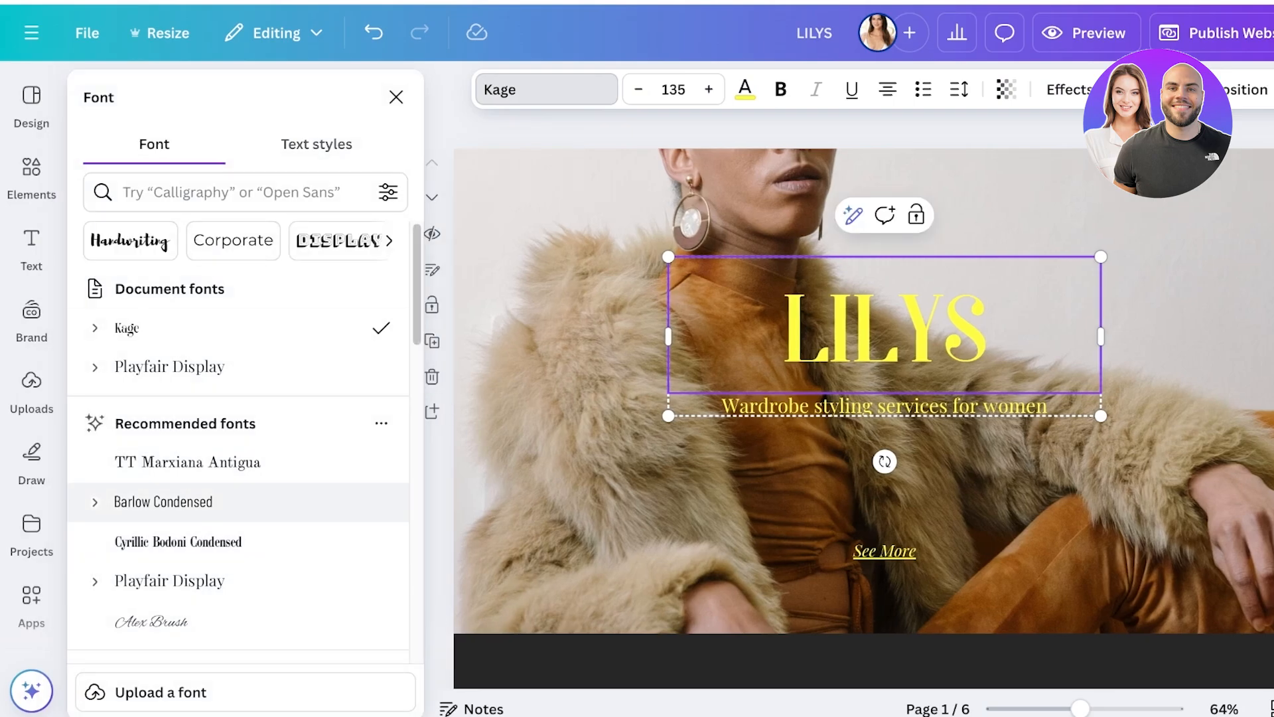
pyautogui.scroll(-5, 239, 464)
pyautogui.scroll(5, 239, 464)
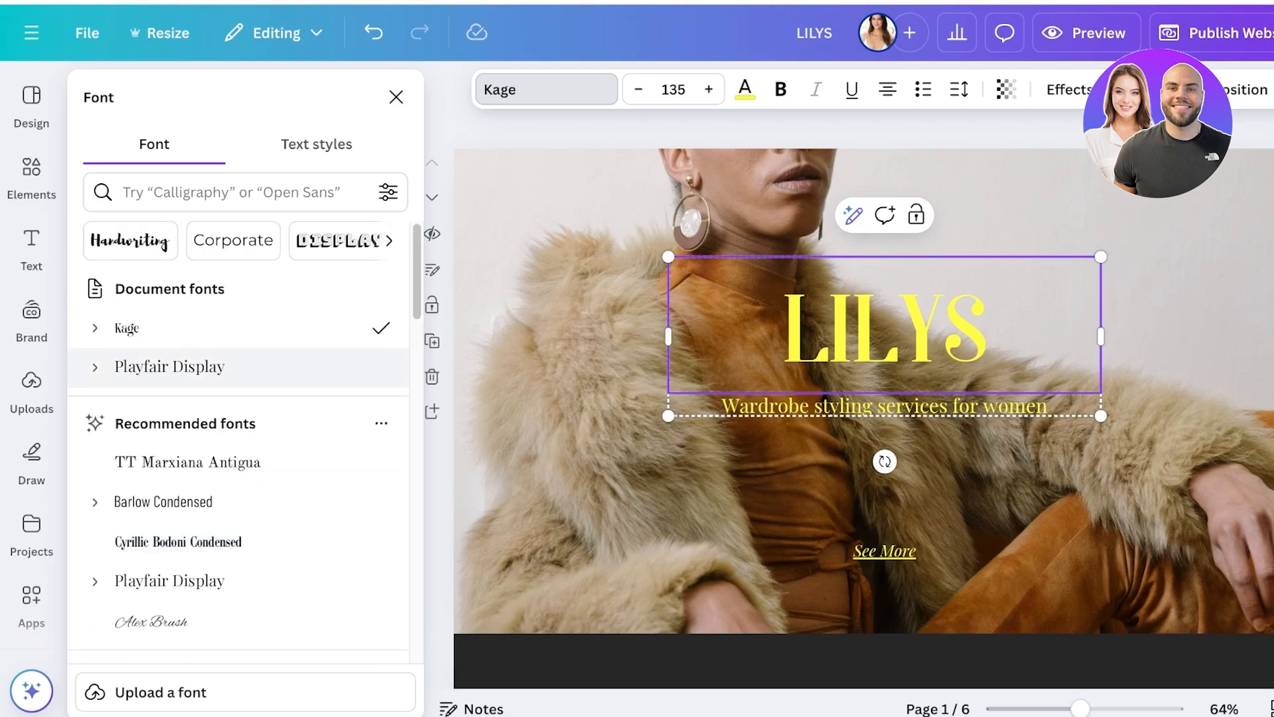
pyautogui.click(232, 192)
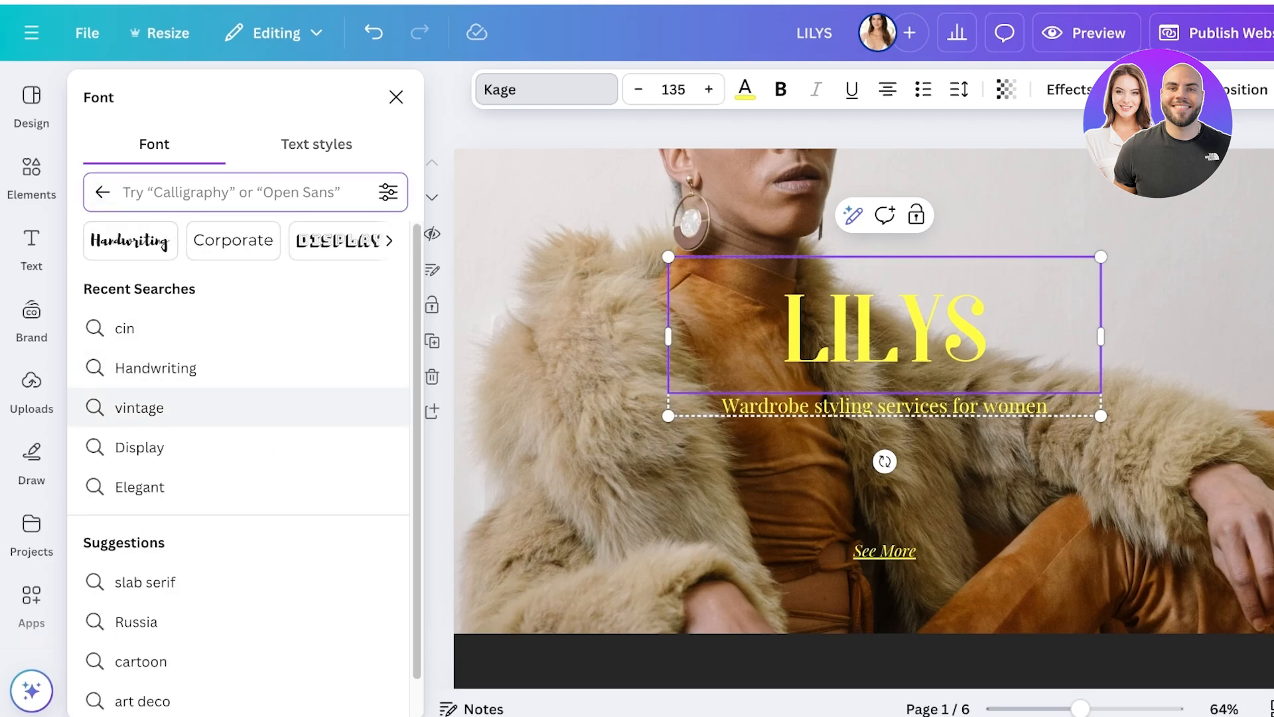
pyautogui.scroll(-1, 239, 459)
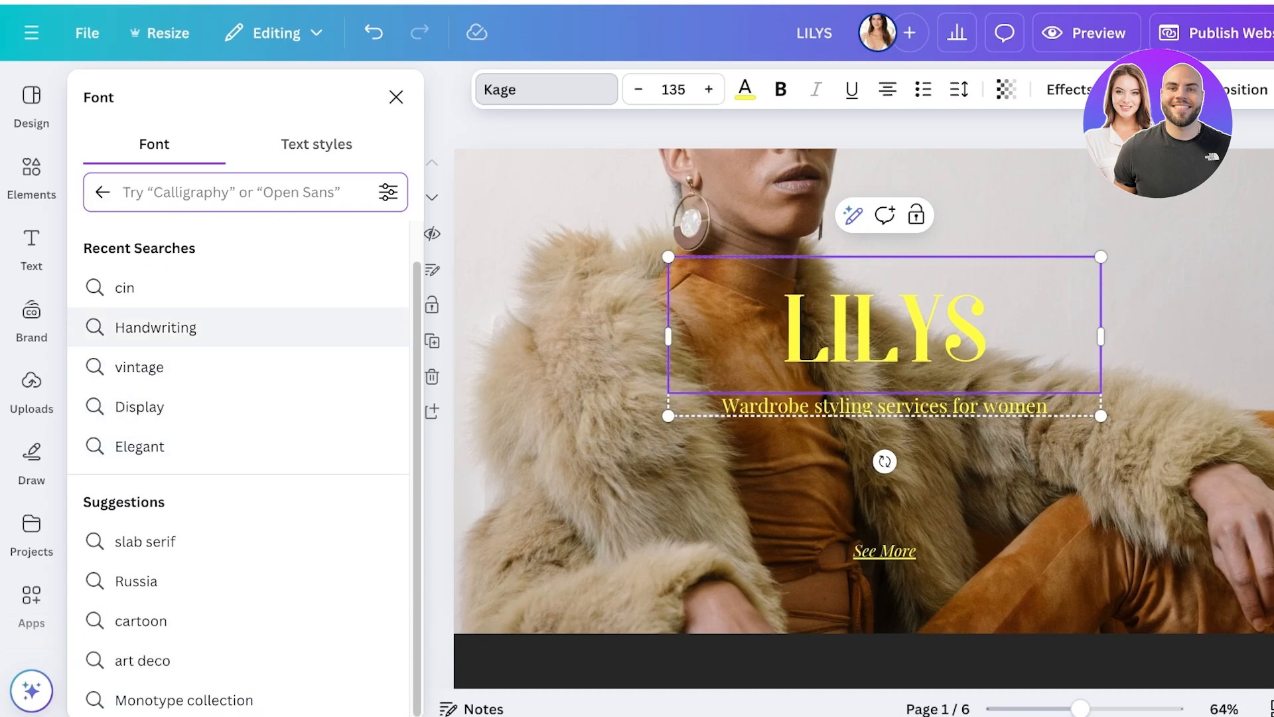
pyautogui.scroll(1, 239, 458)
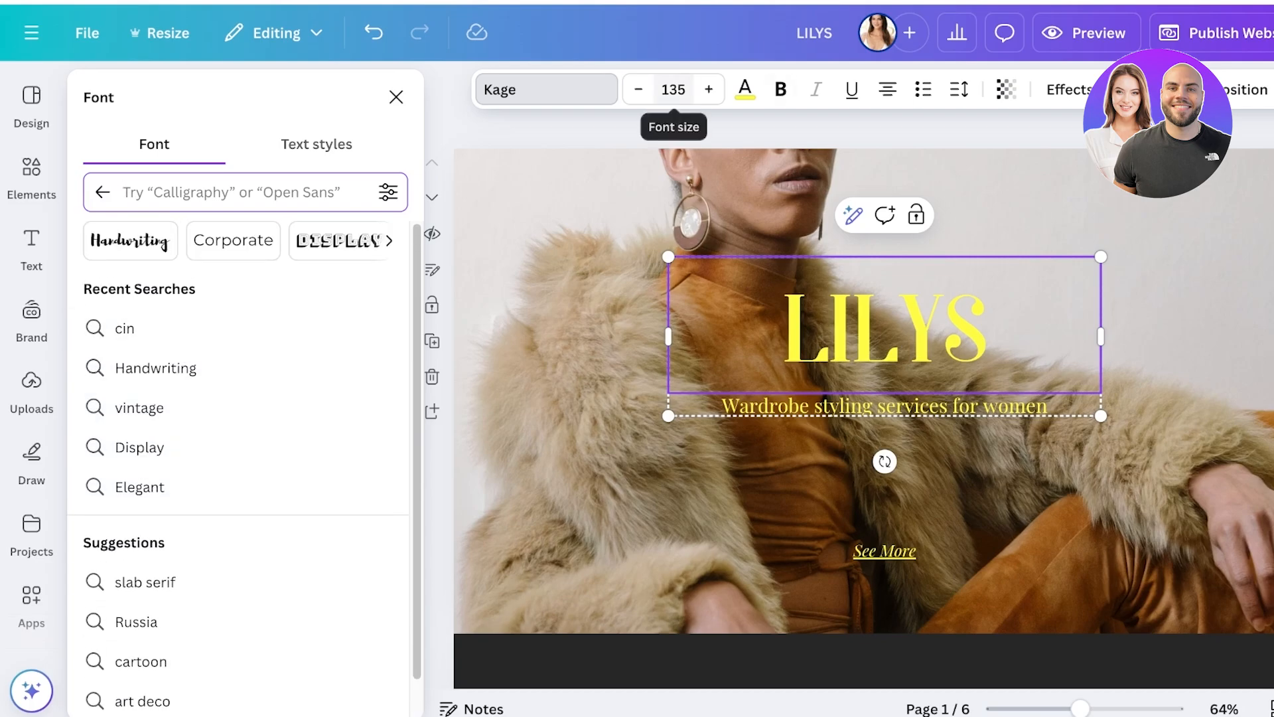
pyautogui.click(745, 89)
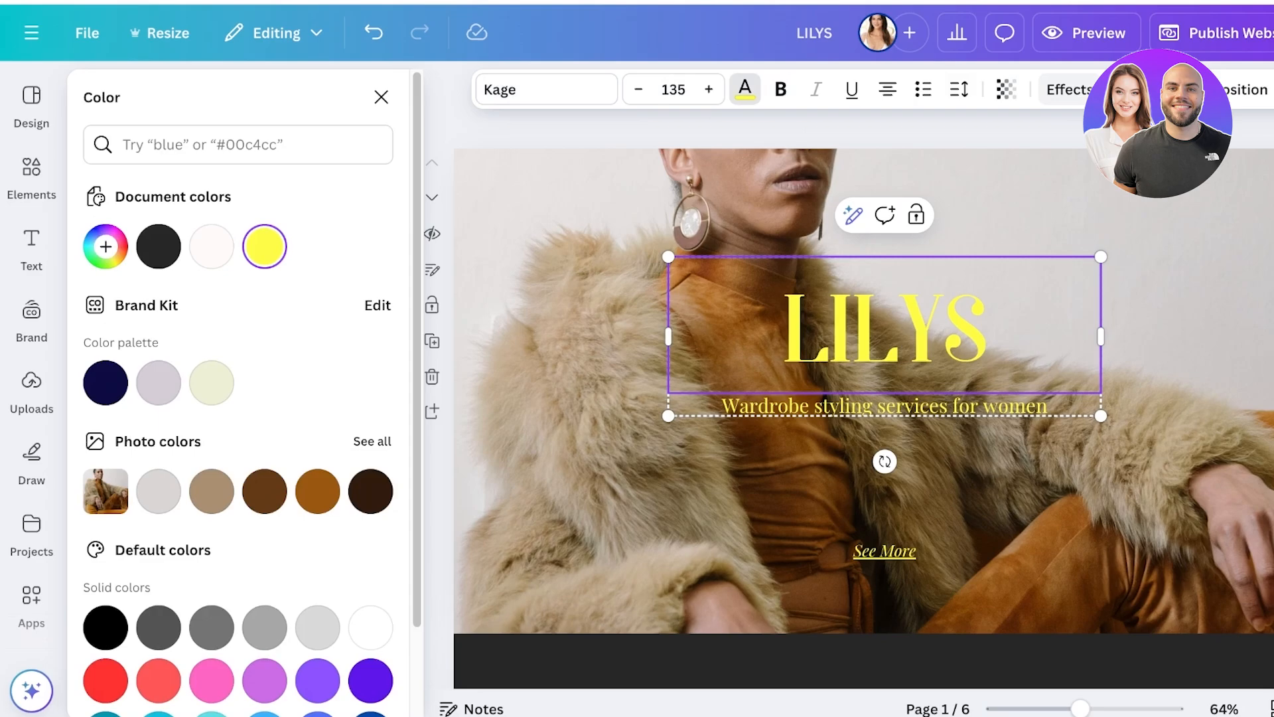
pyautogui.click(1069, 89)
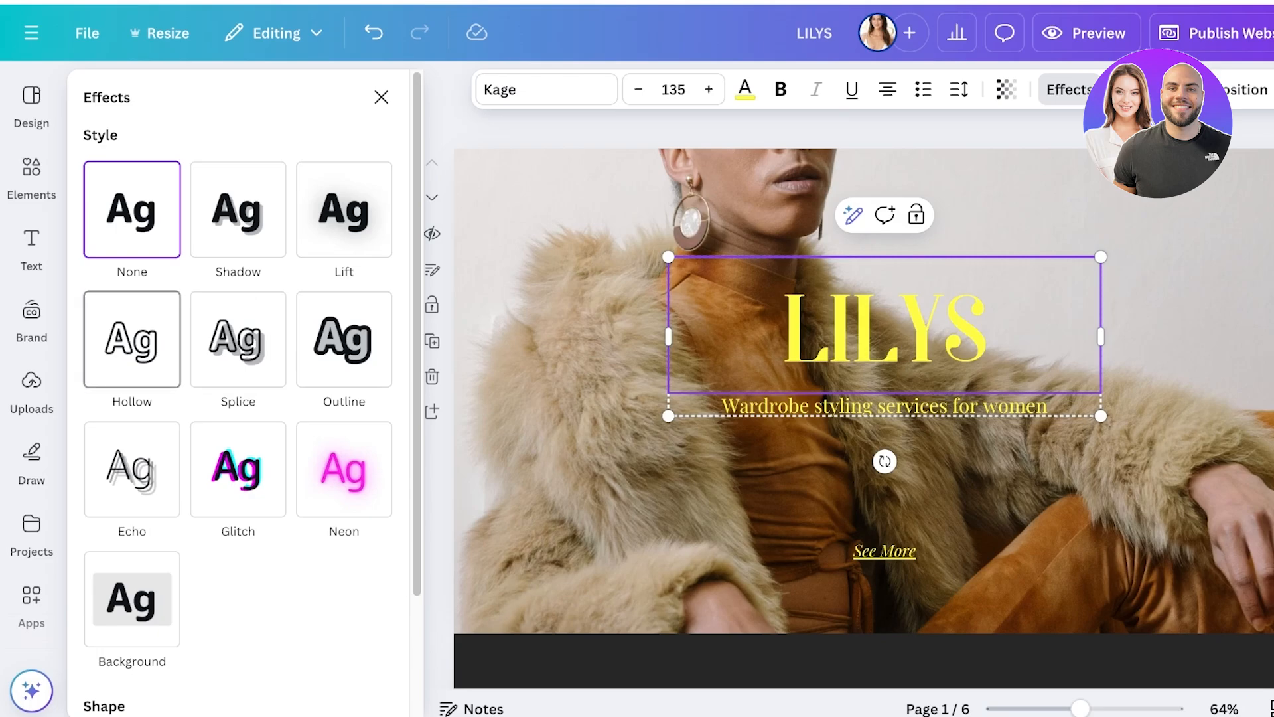
pyautogui.scroll(-3, 132, 450)
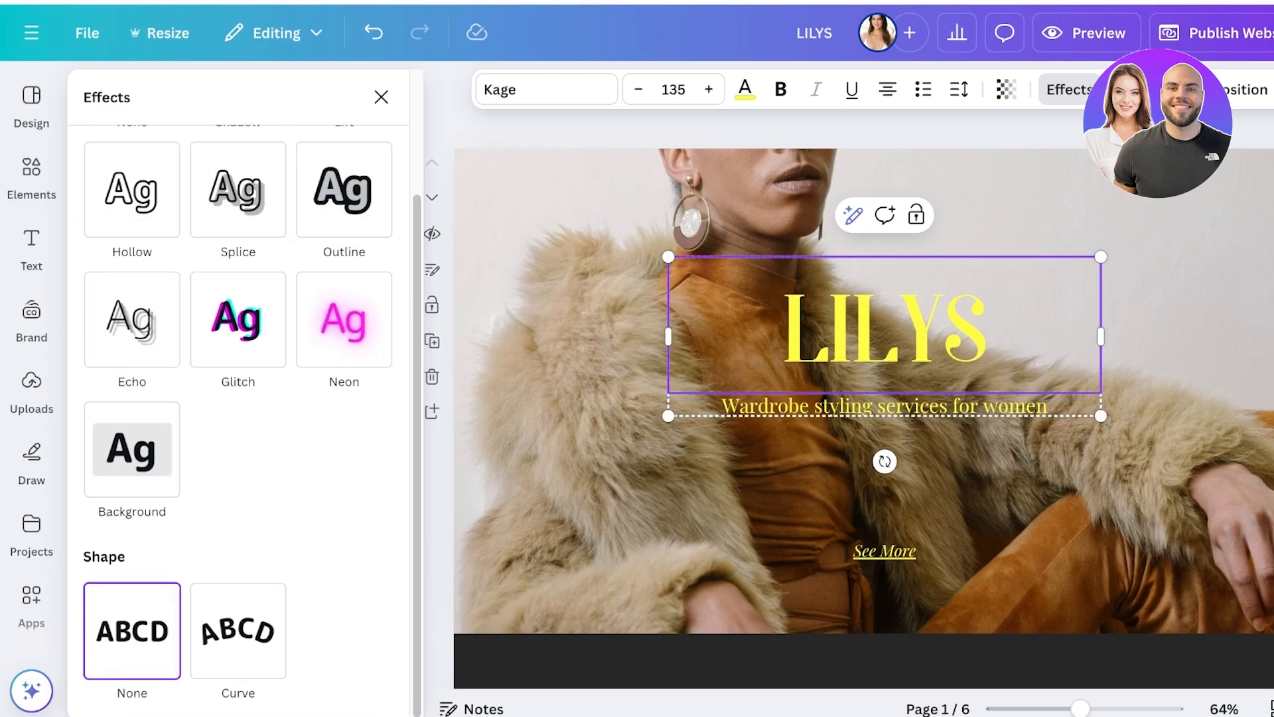
pyautogui.click(381, 97)
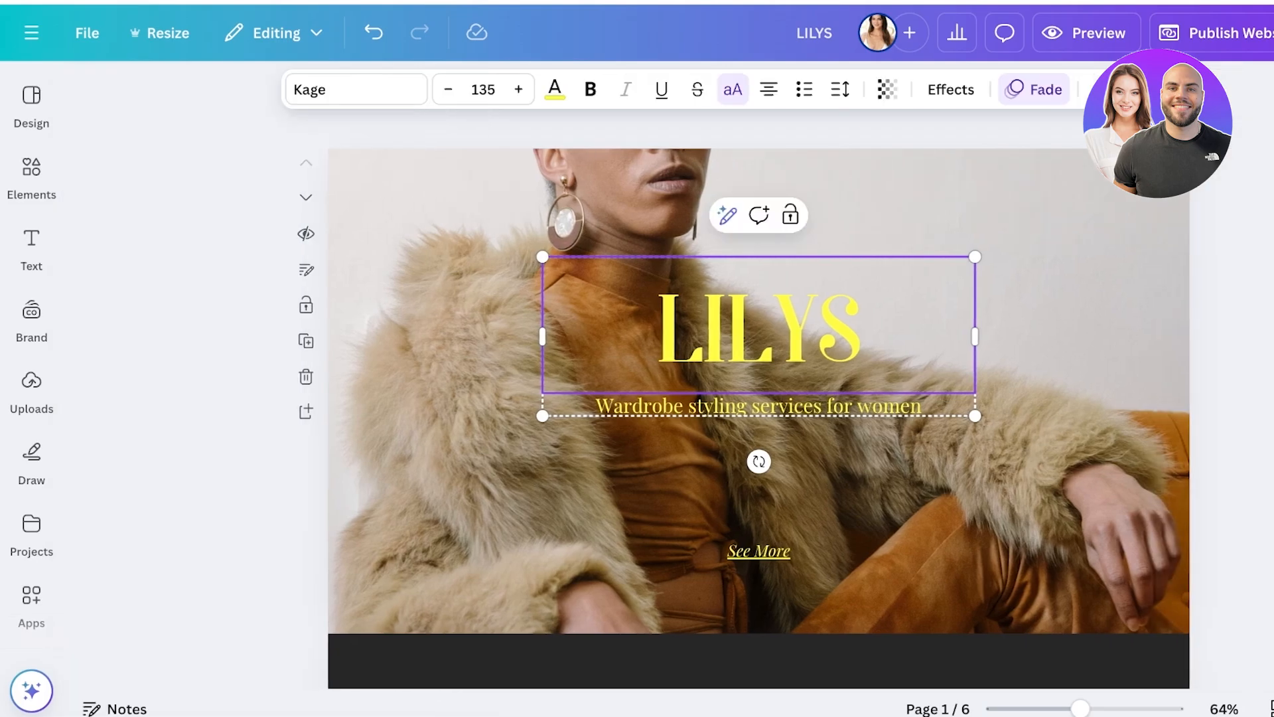
# Delete the See More link and the background photo from the first page.
pyautogui.click(759, 405)
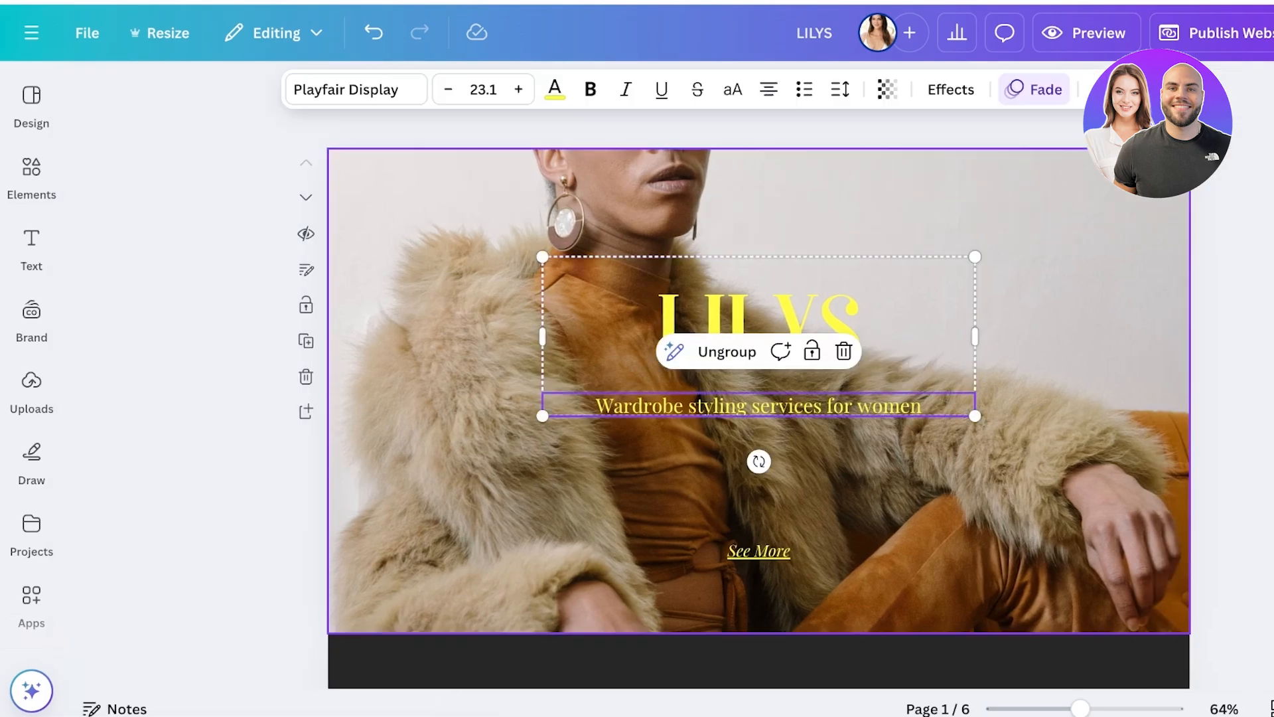
pyautogui.click(761, 524)
pyautogui.click(758, 551)
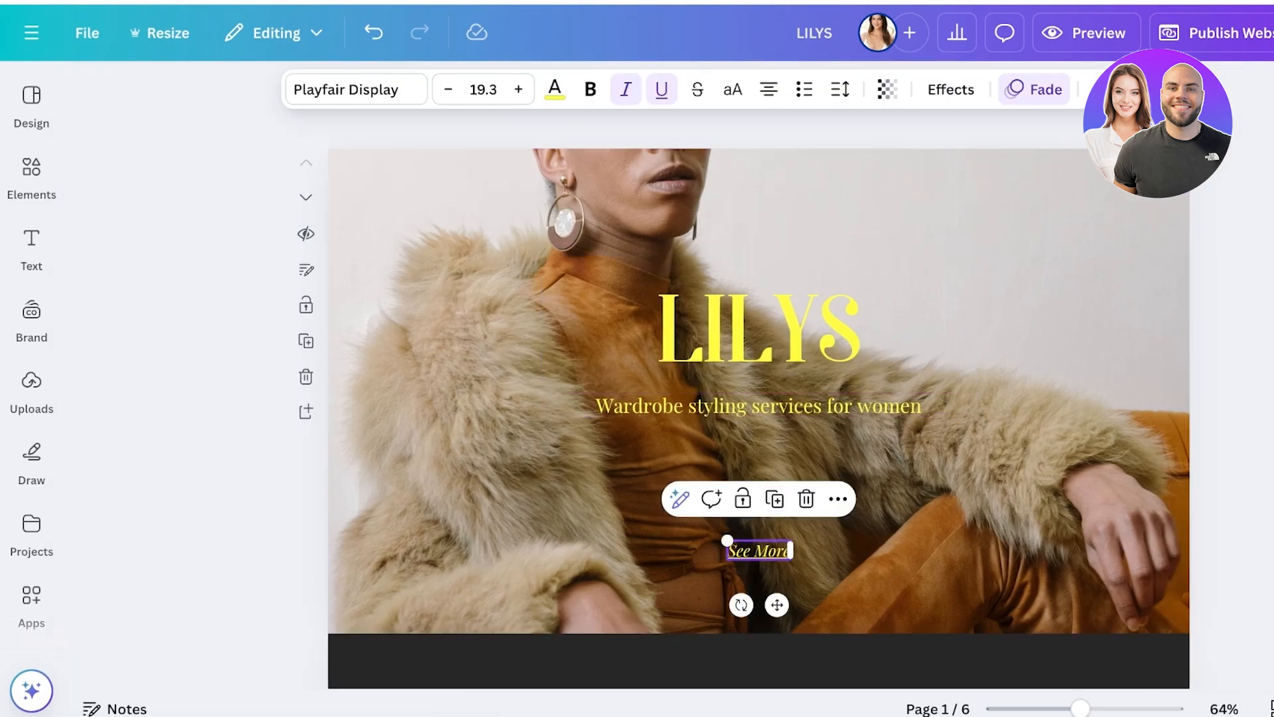
pyautogui.click(807, 500)
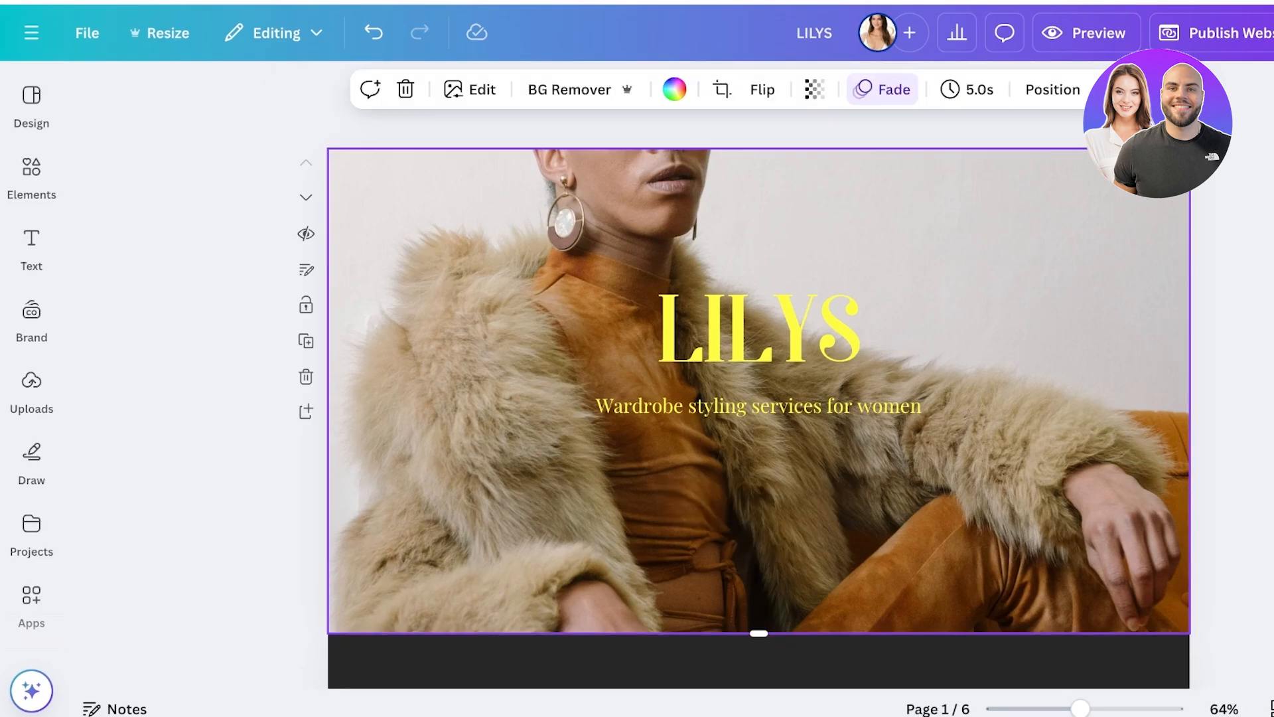
pyautogui.press('Delete')
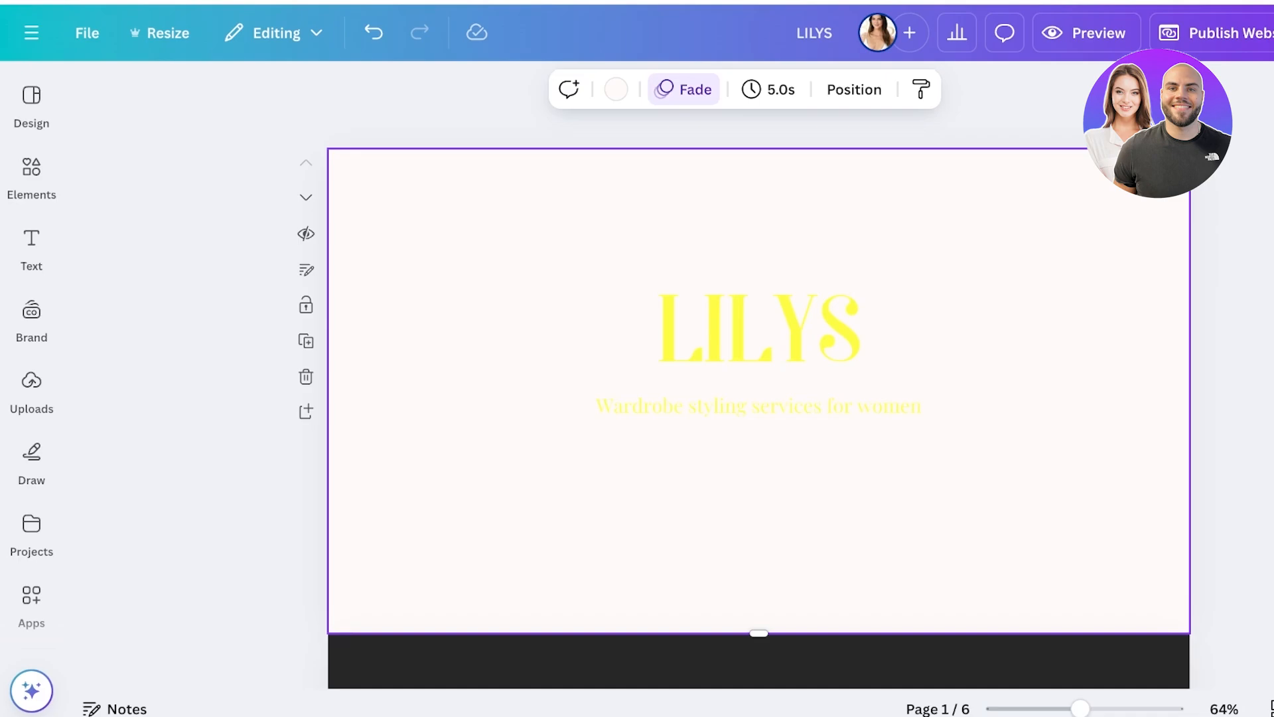
# Search the photo elements for fashion and browse the results.
pyautogui.click(31, 177)
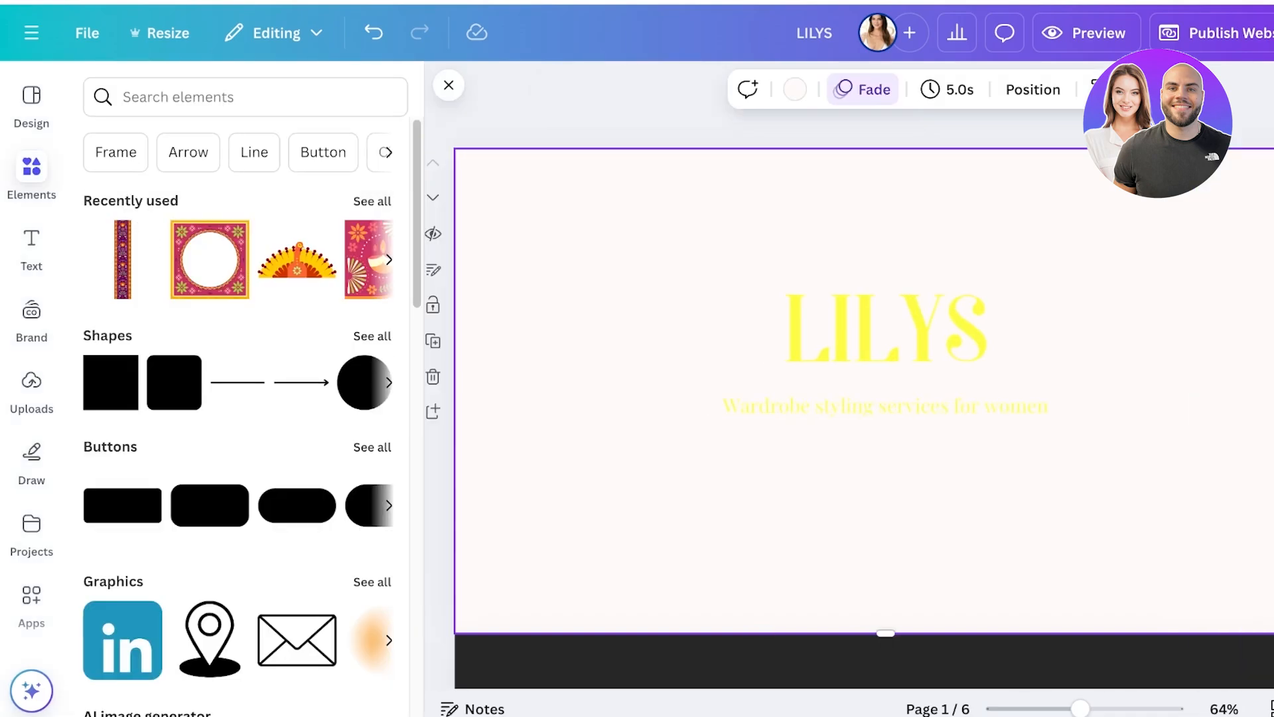
pyautogui.scroll(-1, 245, 411)
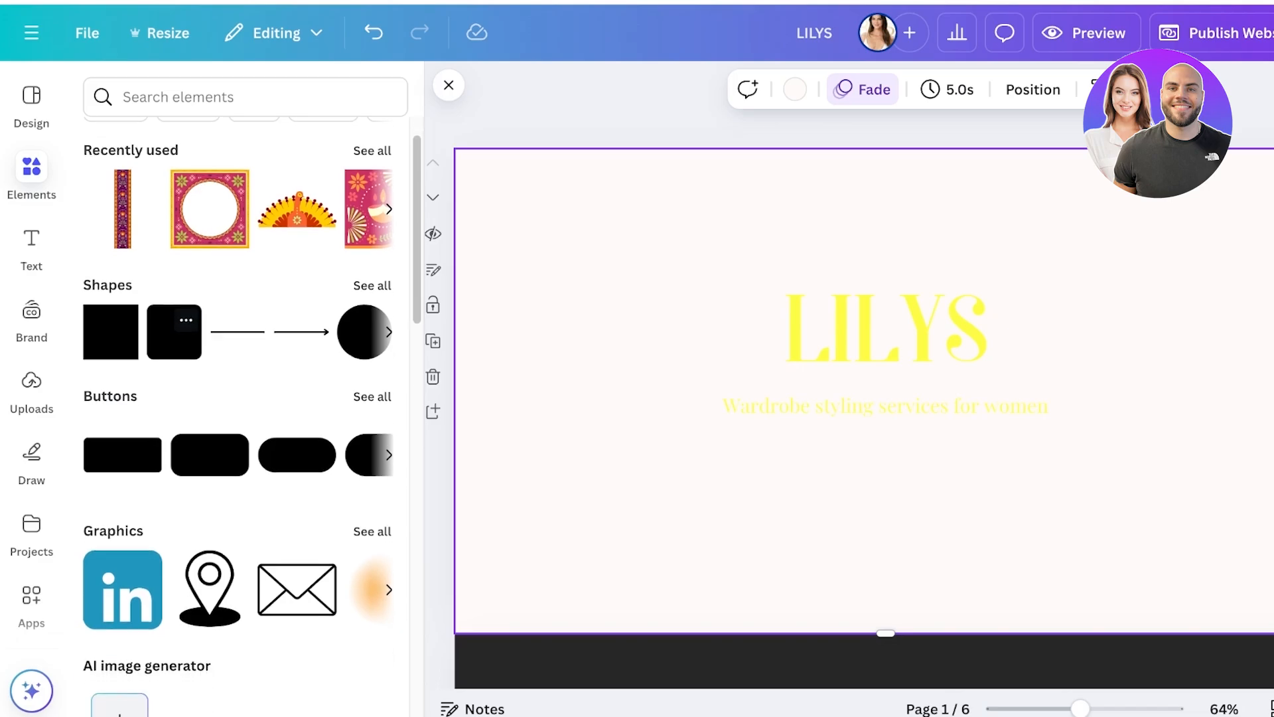
pyautogui.scroll(1, 245, 412)
pyautogui.scroll(-4, 245, 411)
pyautogui.scroll(-4, 246, 412)
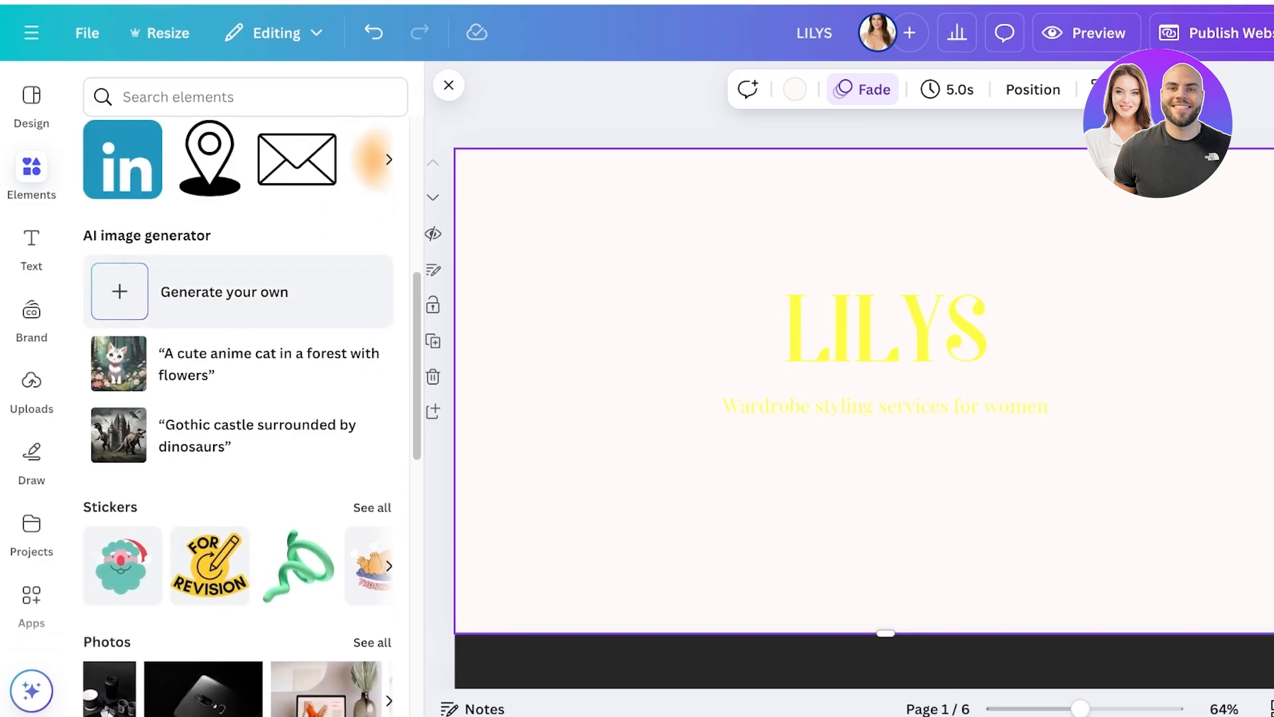
pyautogui.scroll(-1, 246, 305)
pyautogui.scroll(-2, 246, 306)
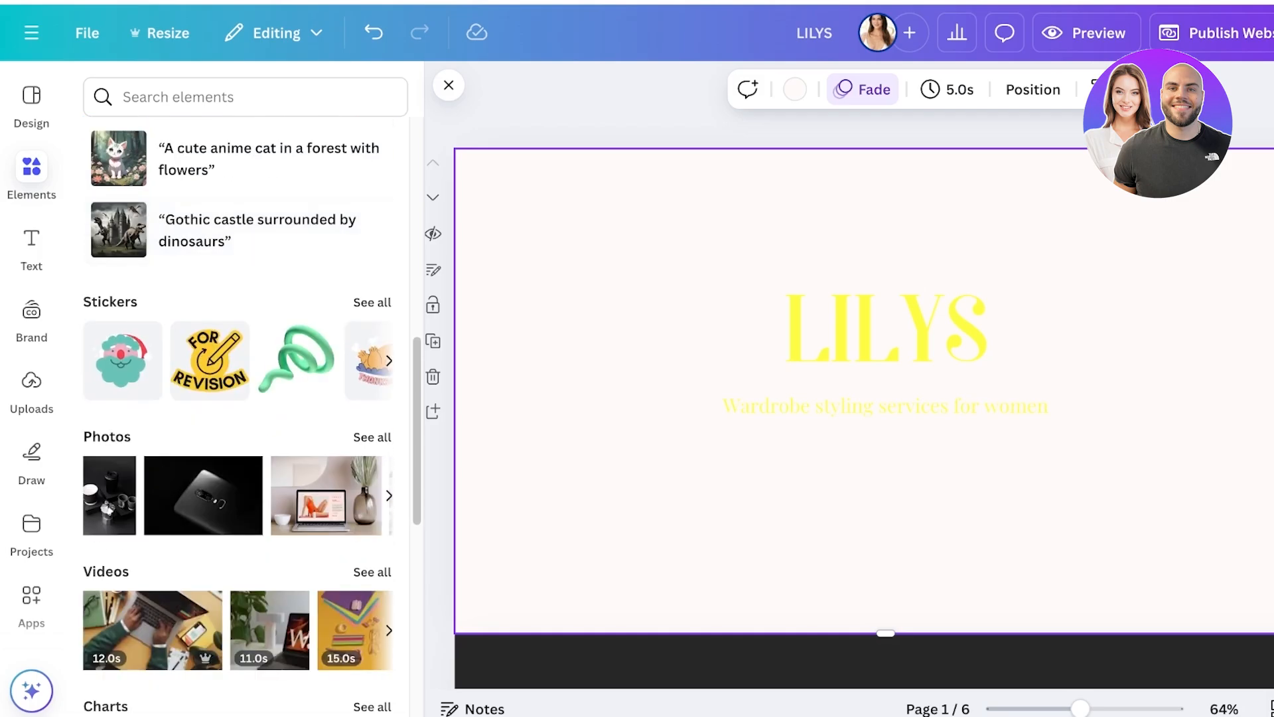
pyautogui.click(107, 436)
pyautogui.click(246, 137)
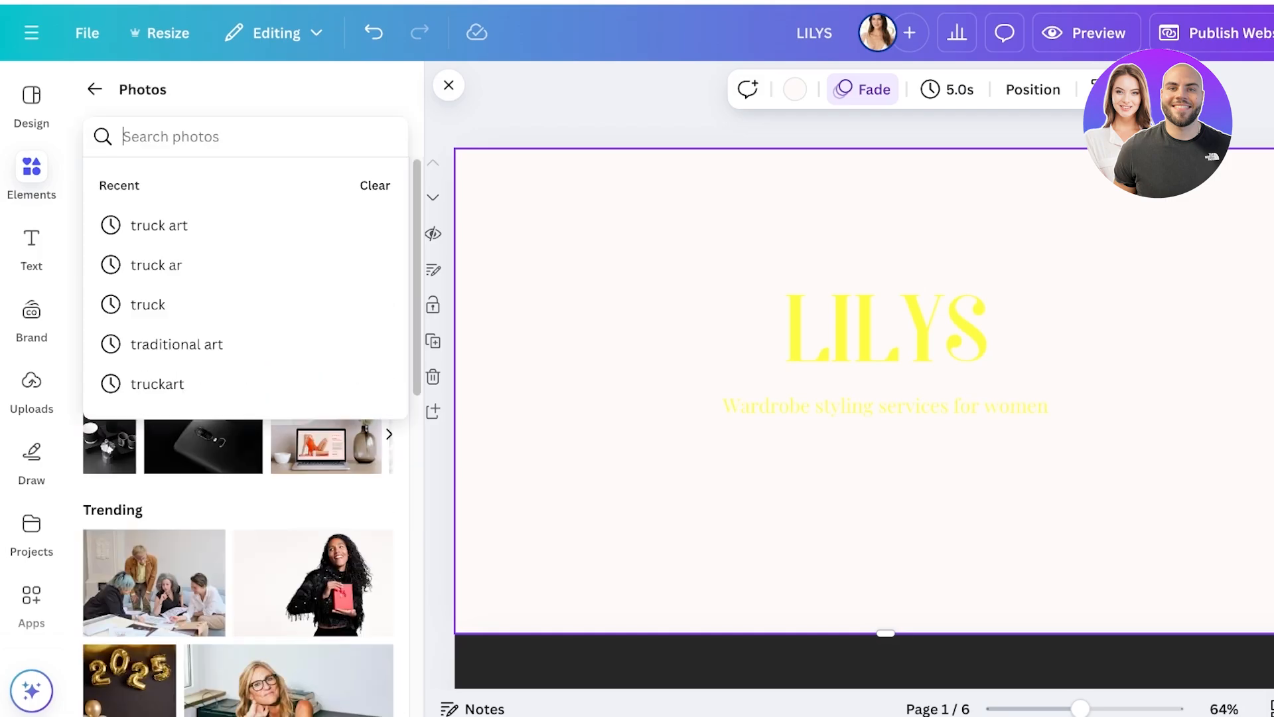
pyautogui.write('fashion')
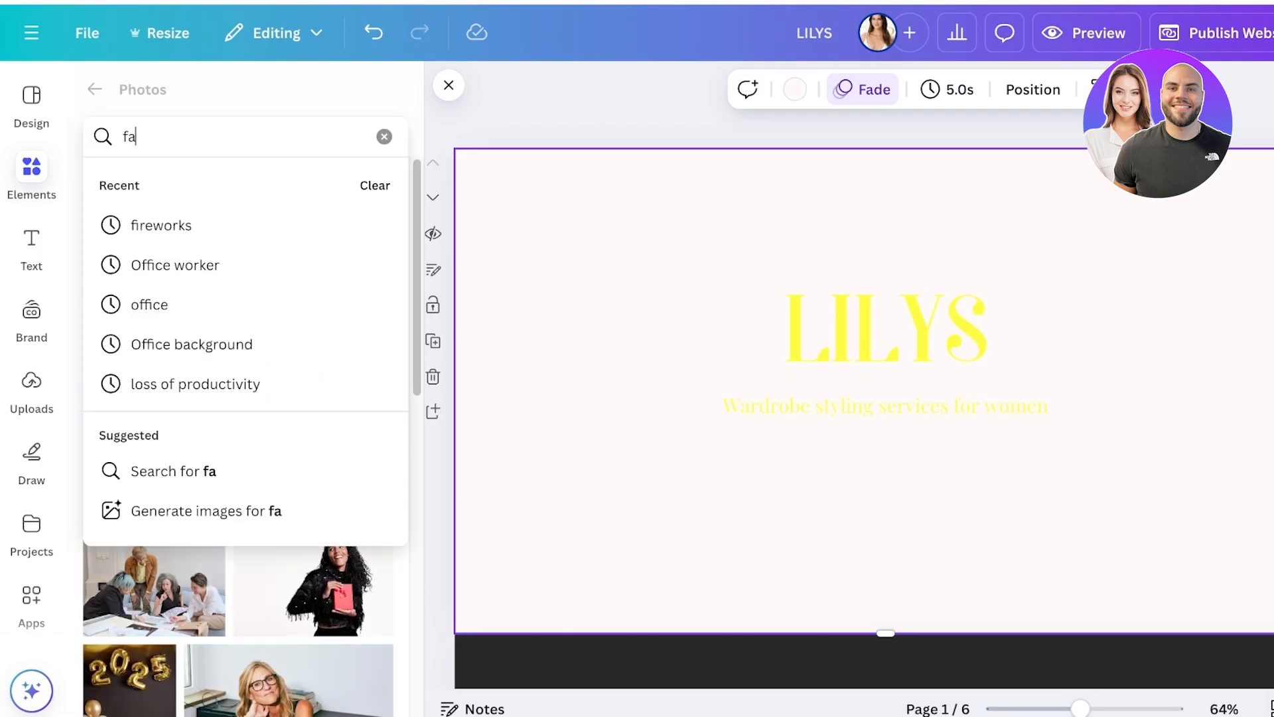
pyautogui.press('Return')
pyautogui.scroll(-9, 139, 404)
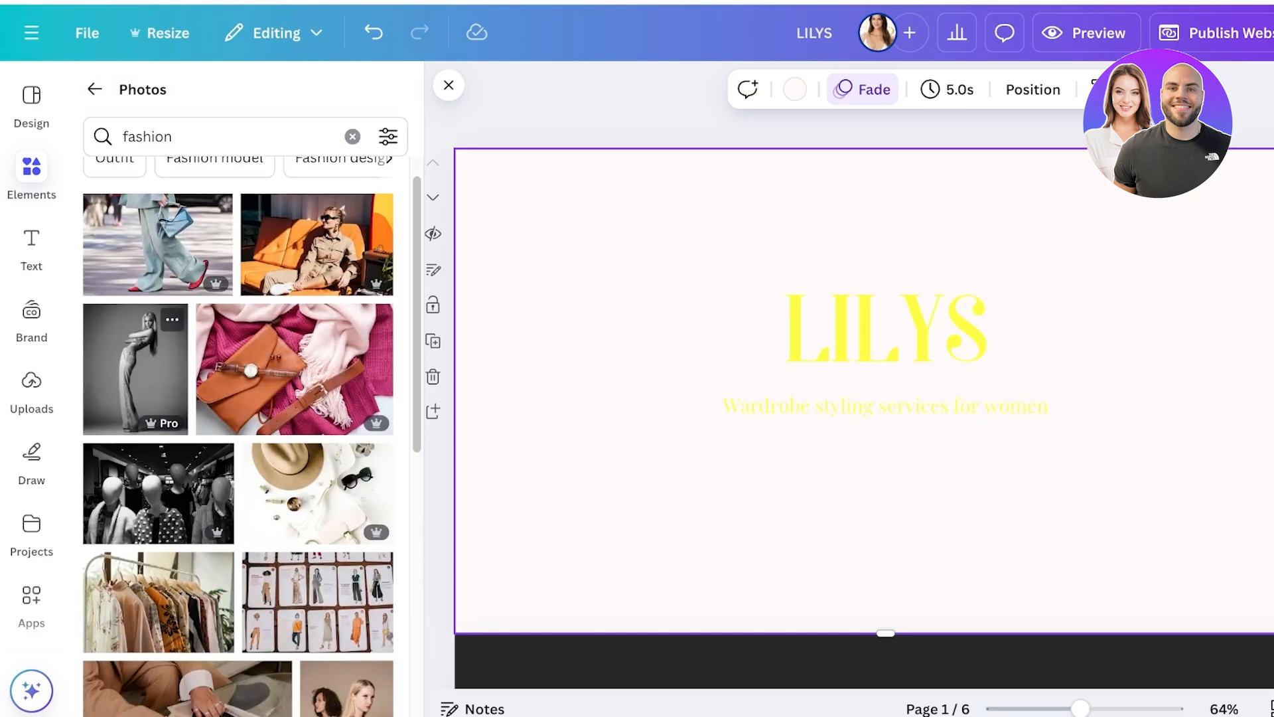
# Search the photos for fashionista and place the picture of the blonde woman in a black dress on the first page's left side.
pyautogui.click(226, 136)
pyautogui.write('ista')
pyautogui.press('Return')
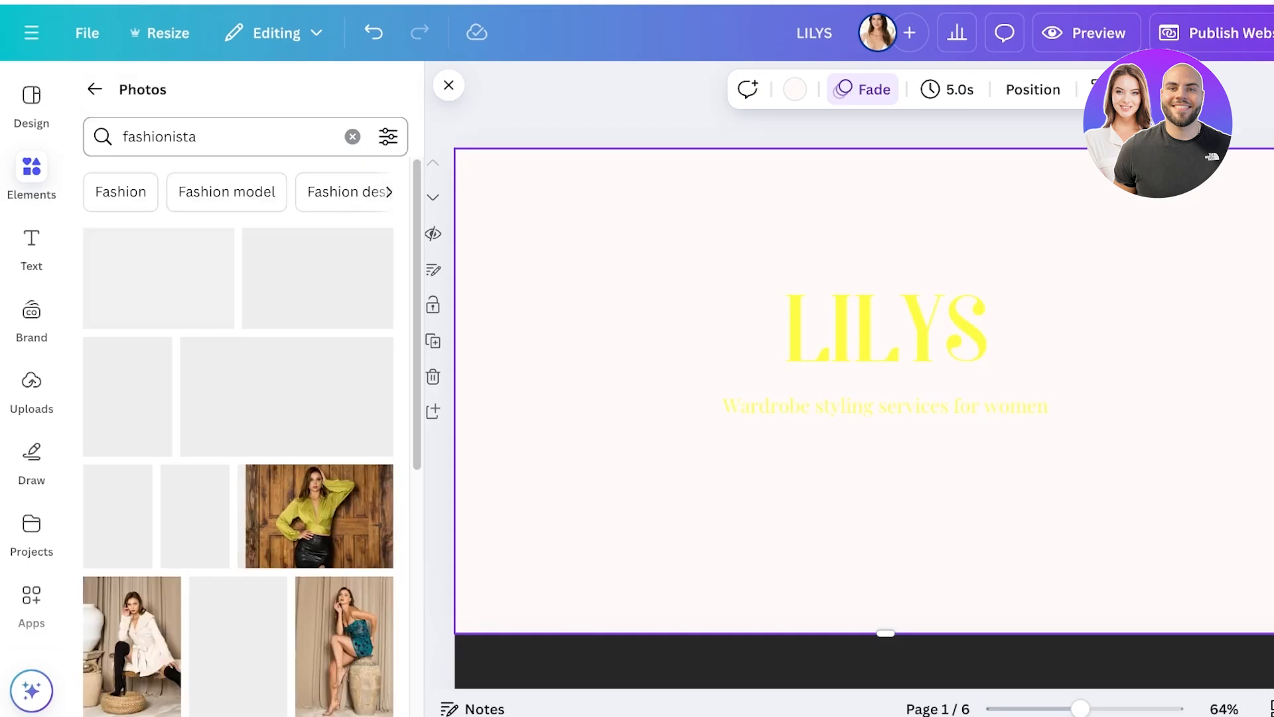
pyautogui.scroll(-5, 237, 431)
pyautogui.scroll(-10, 157, 441)
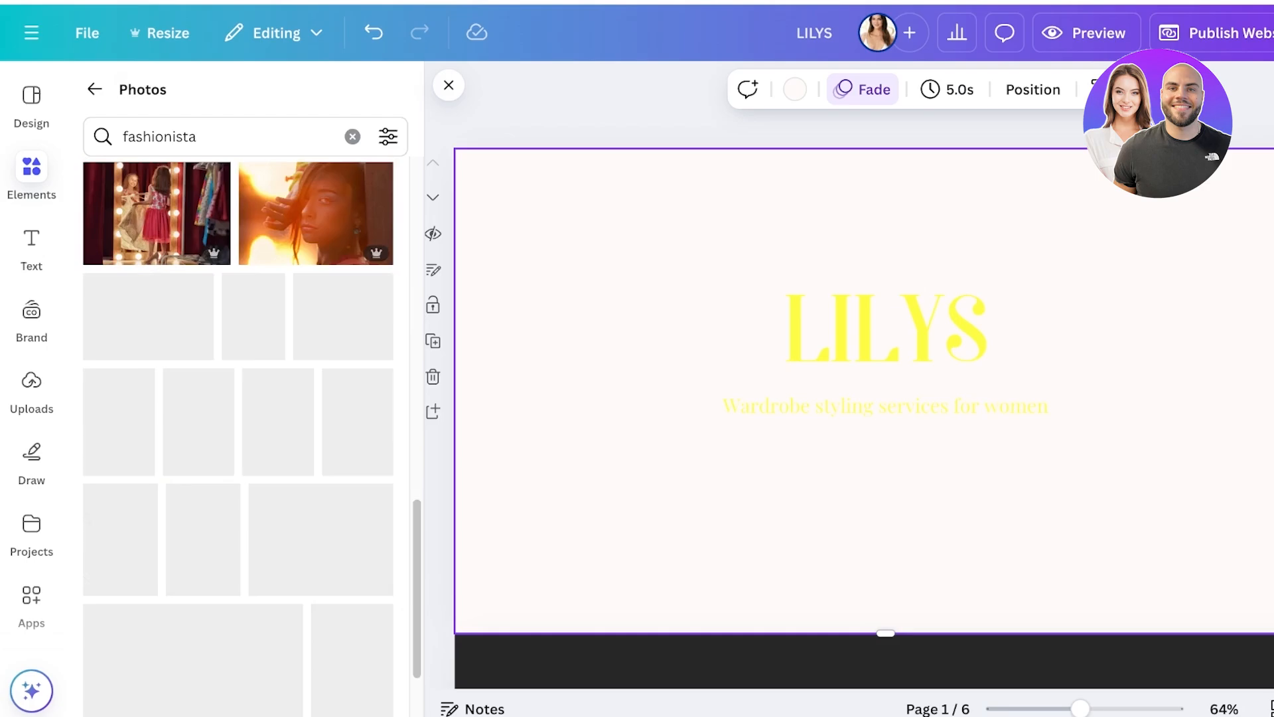
pyautogui.click(279, 276)
pyautogui.moveTo(886, 465); pyautogui.dragTo(613, 465)
pyautogui.click(886, 518)
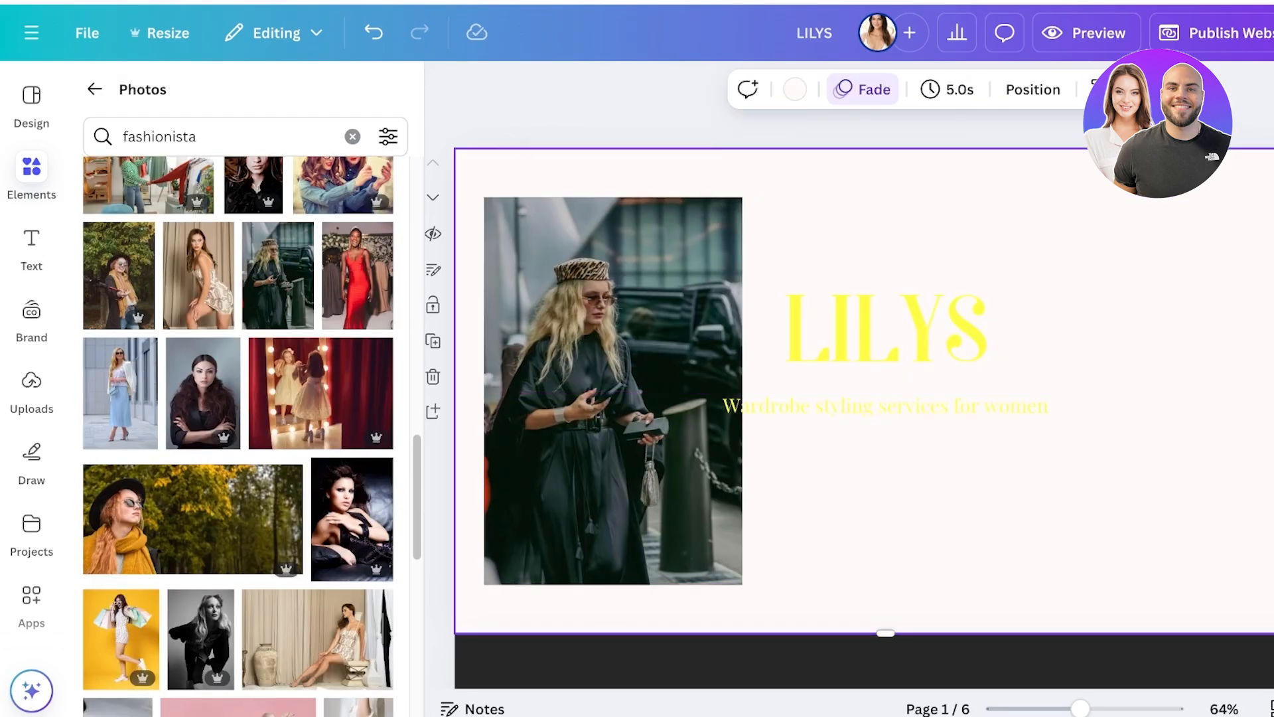
# Set the first page's background to the dark gray document color and move the LILYS heading group to the page's upper right.
pyautogui.click(794, 89)
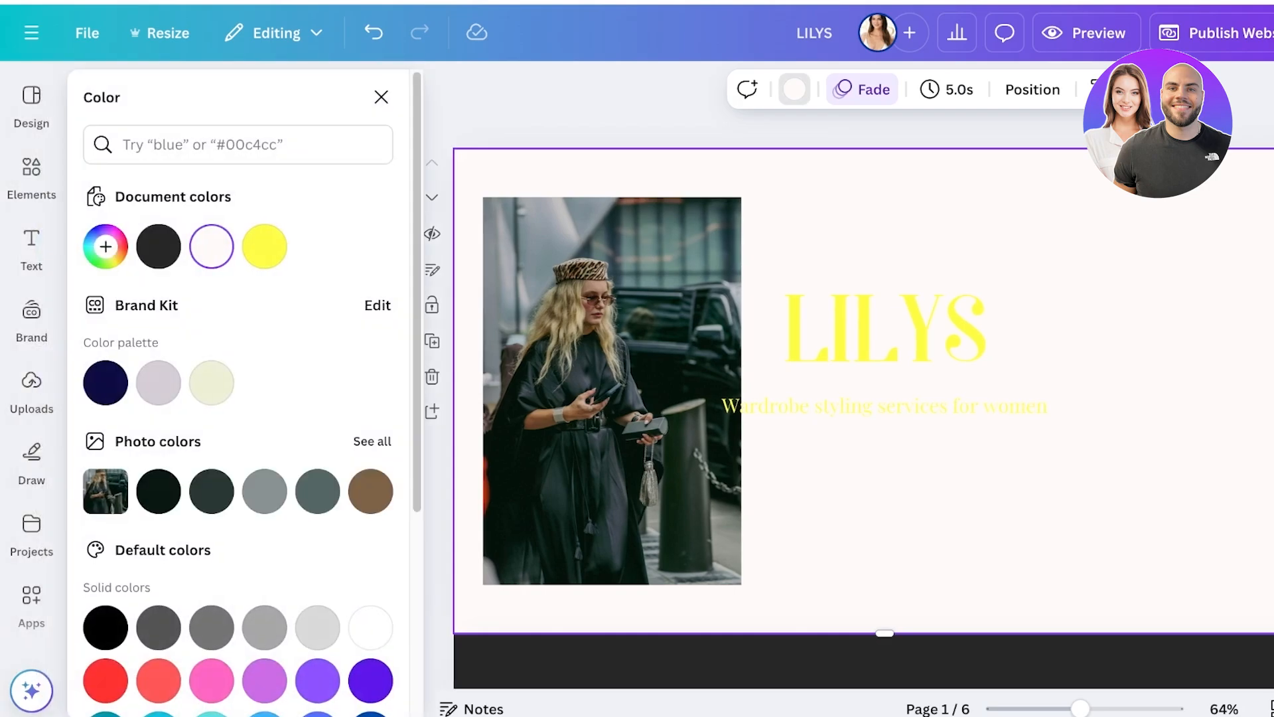
pyautogui.click(159, 247)
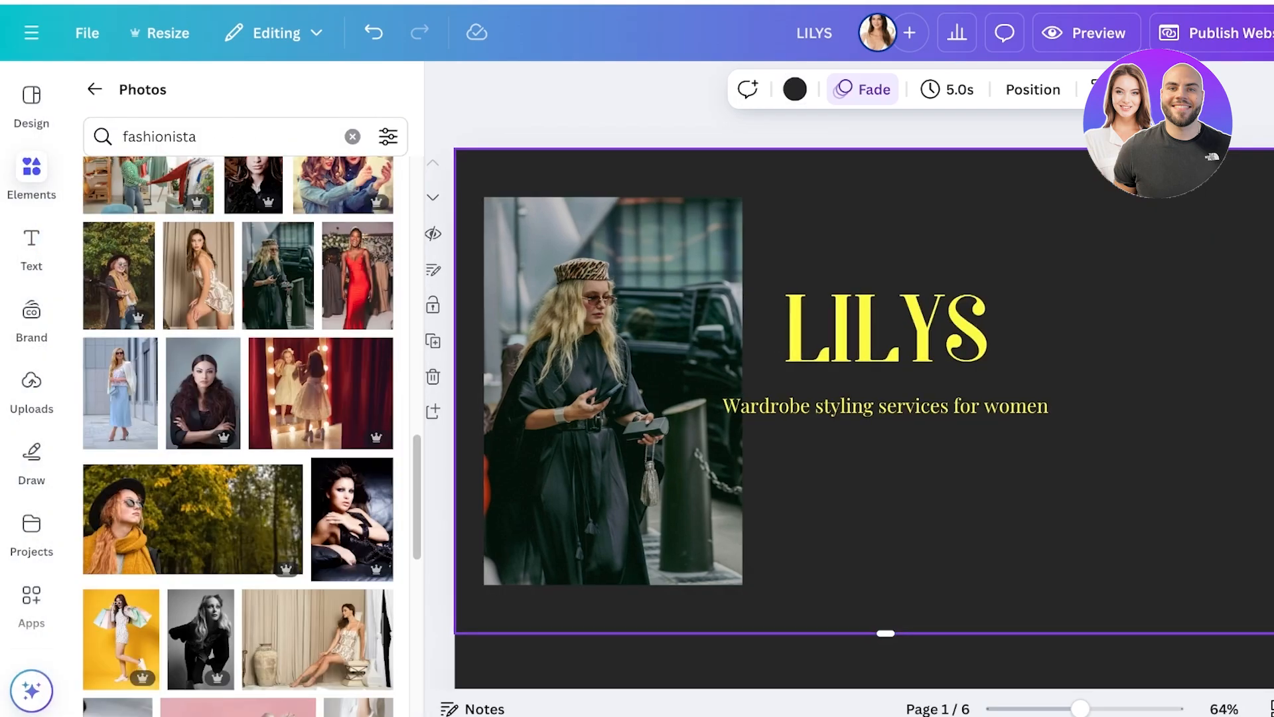
pyautogui.moveTo(903, 221); pyautogui.dragTo(996, 392)
pyautogui.moveTo(995, 546); pyautogui.dragTo(995, 545)
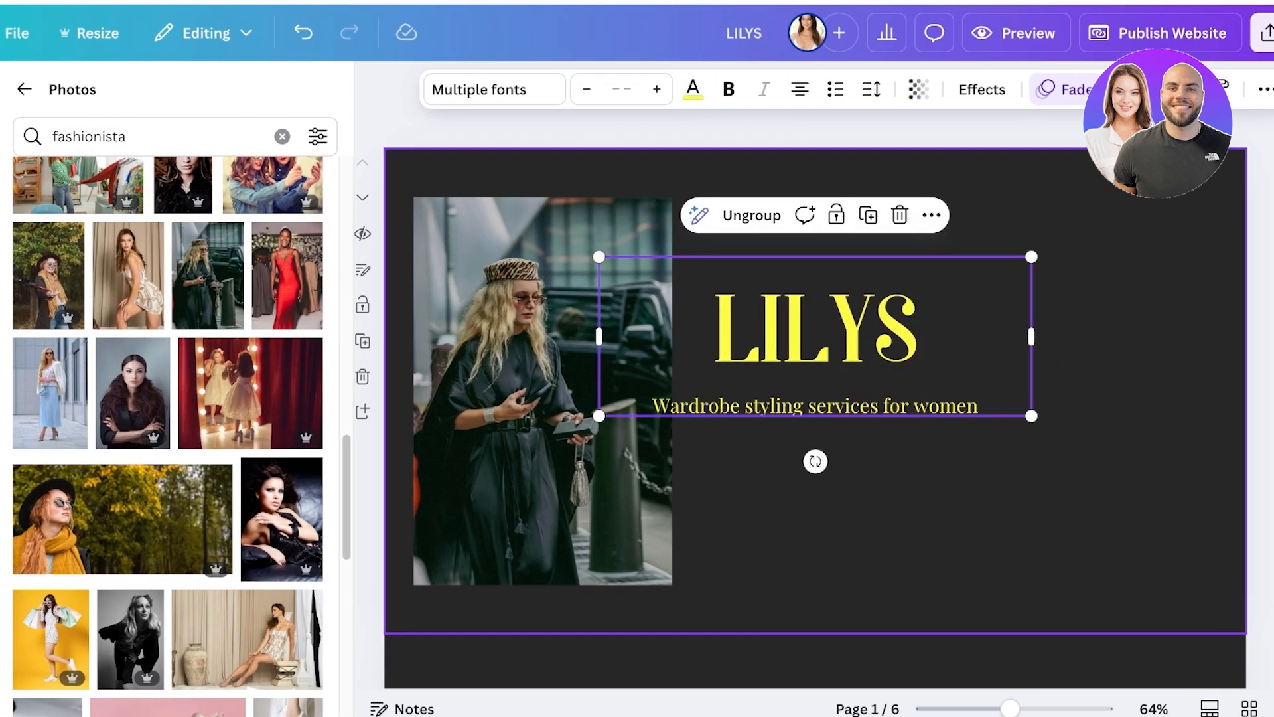
pyautogui.moveTo(815, 337); pyautogui.dragTo(982, 276)
pyautogui.scroll(-2, 815, 398)
pyautogui.scroll(2, 815, 399)
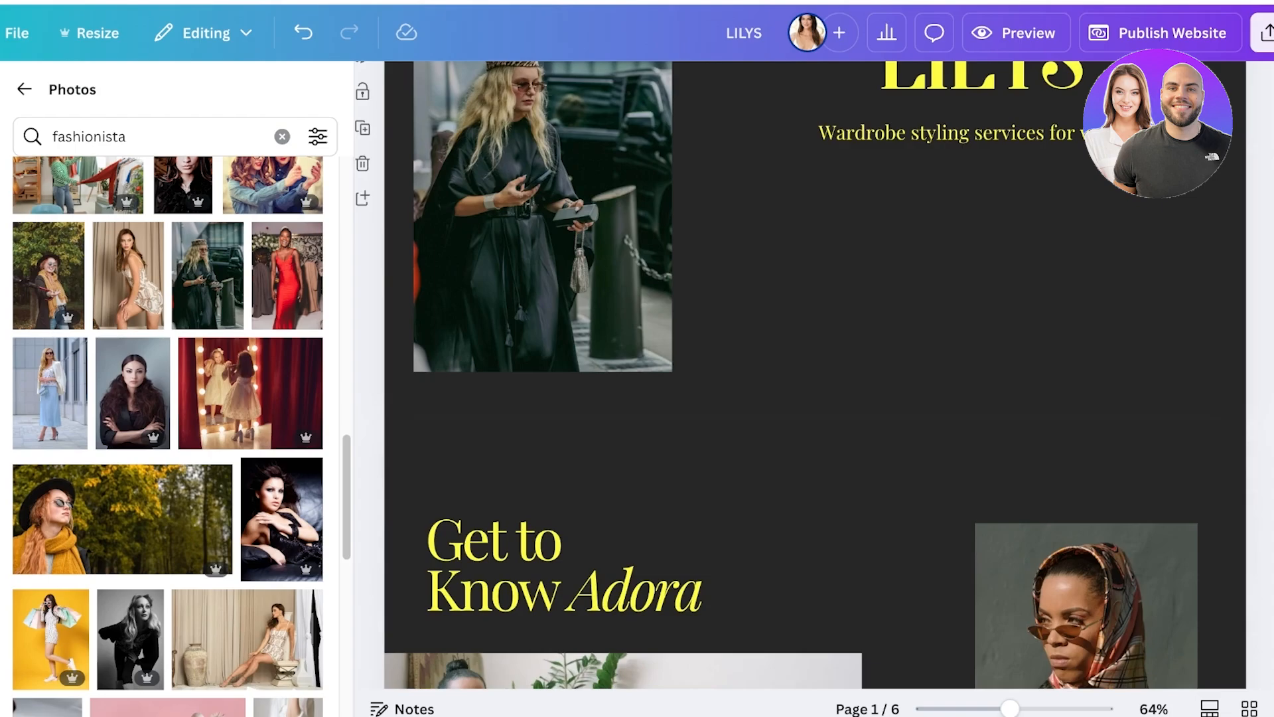
# Move the headscarf portrait and biography text up from page 2 so the photo crosses the first page's lower edge; undo the last move.
pyautogui.scroll(-4, 816, 398)
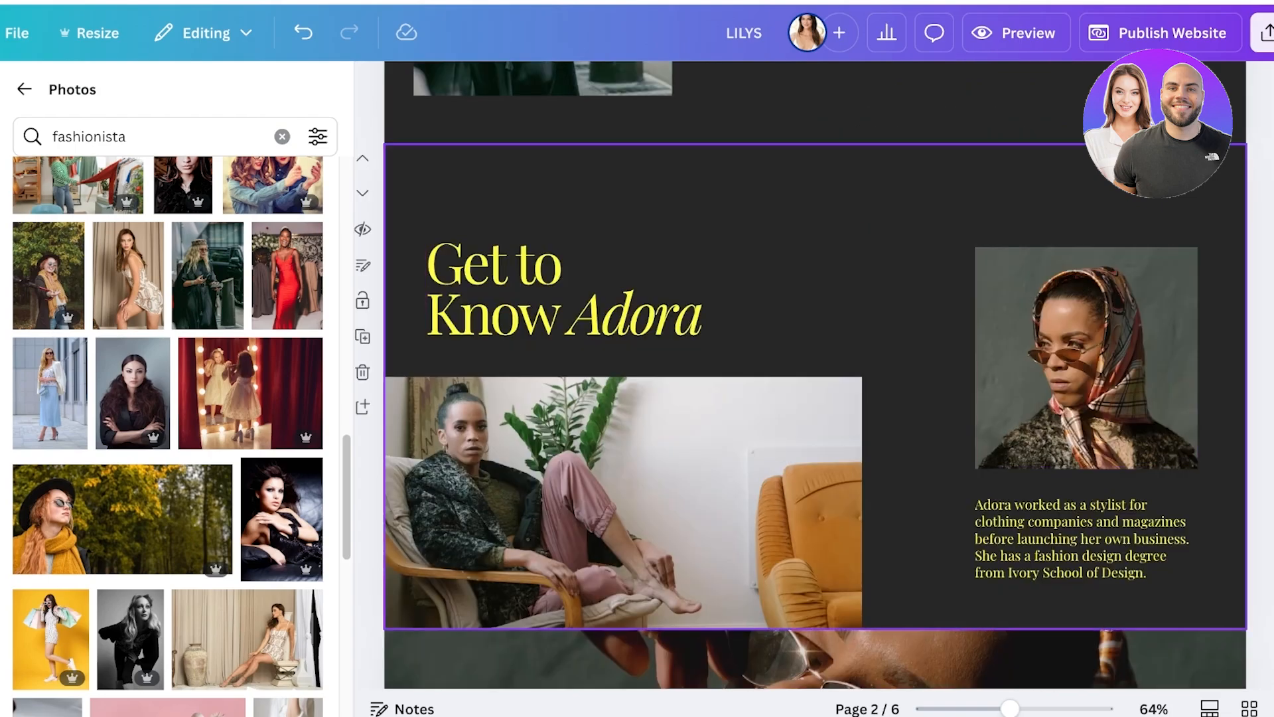
pyautogui.moveTo(1013, 320); pyautogui.dragTo(1141, 628)
pyautogui.scroll(5, 1116, 524)
pyautogui.moveTo(1115, 531); pyautogui.dragTo(1086, 543)
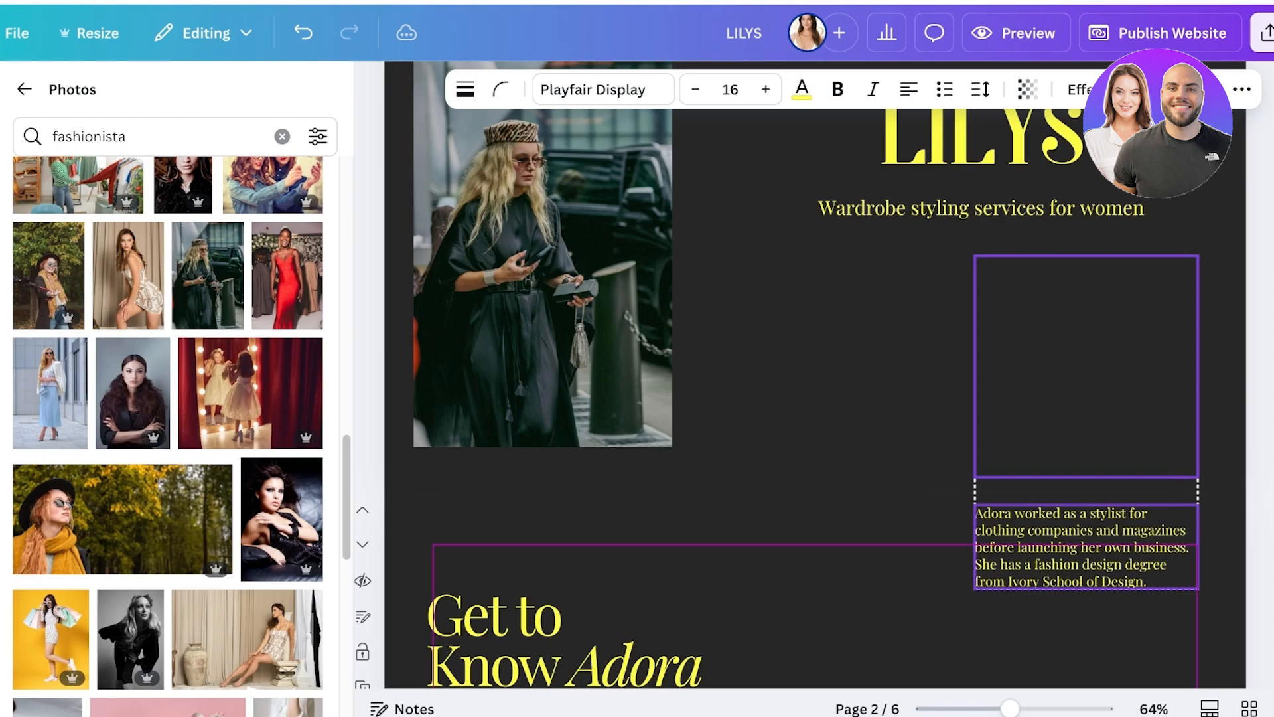
pyautogui.click(887, 398)
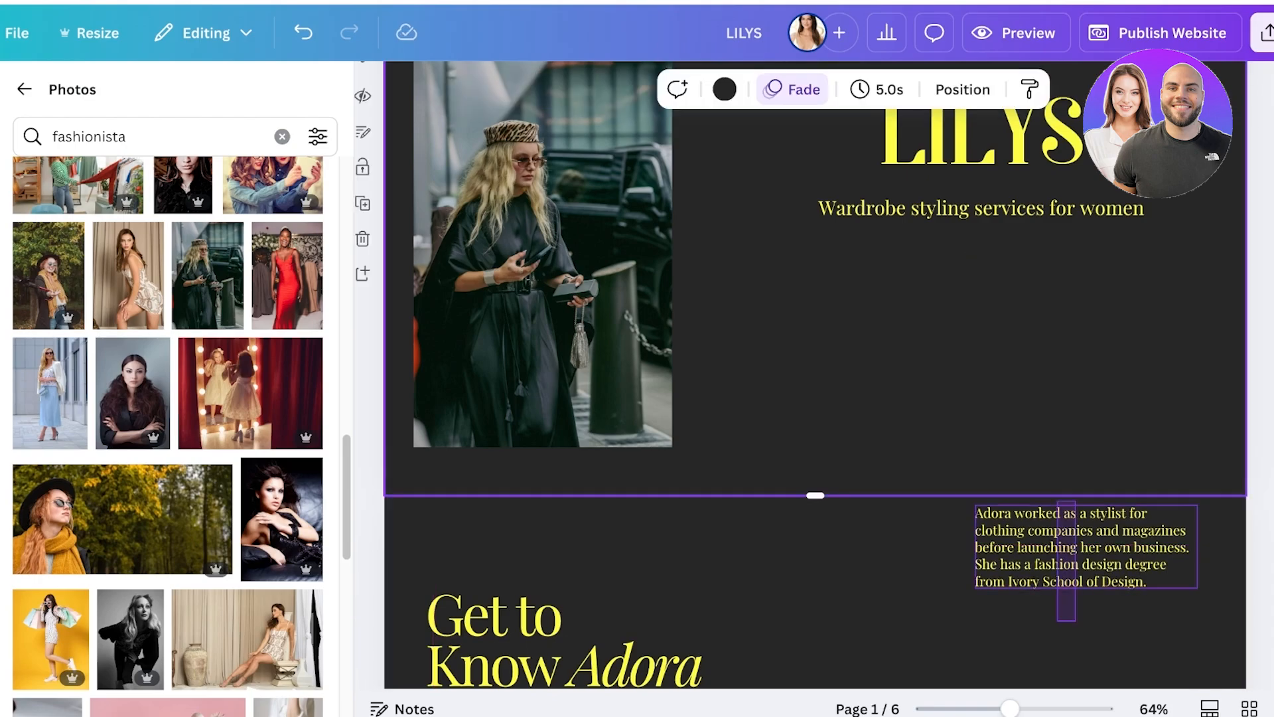
pyautogui.moveTo(1076, 502); pyautogui.dragTo(1070, 367)
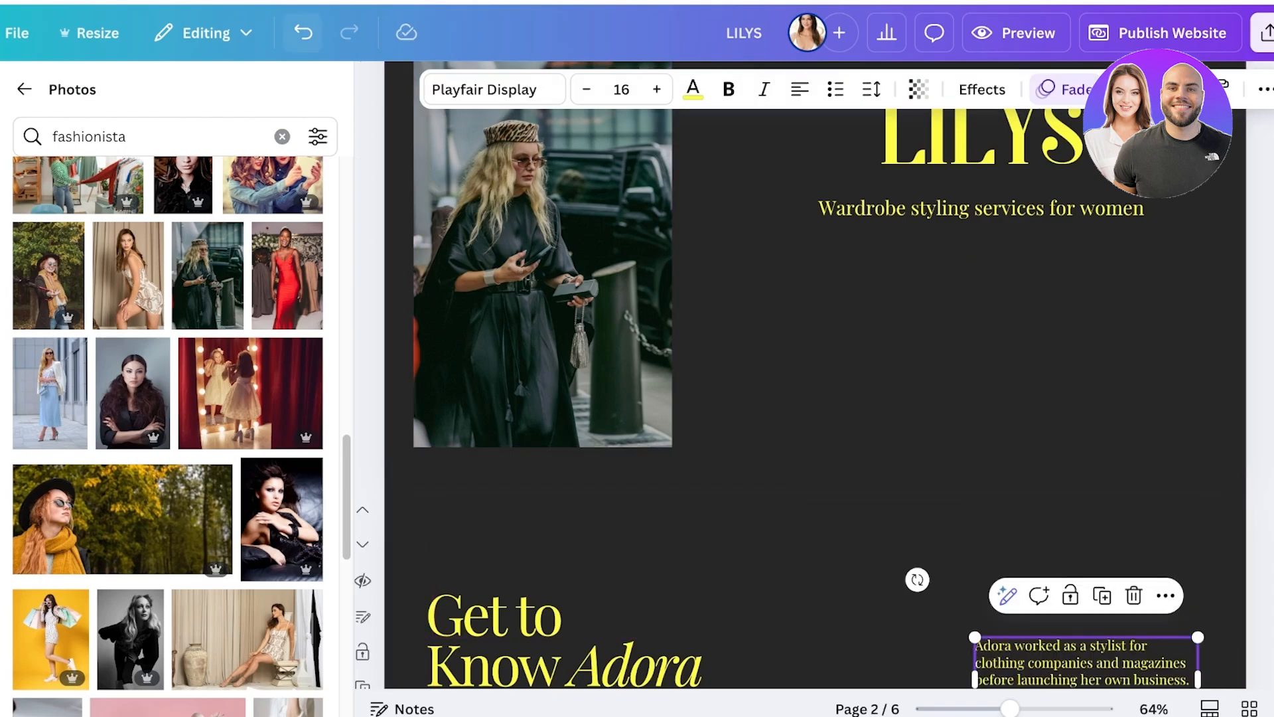
pyautogui.click(303, 32)
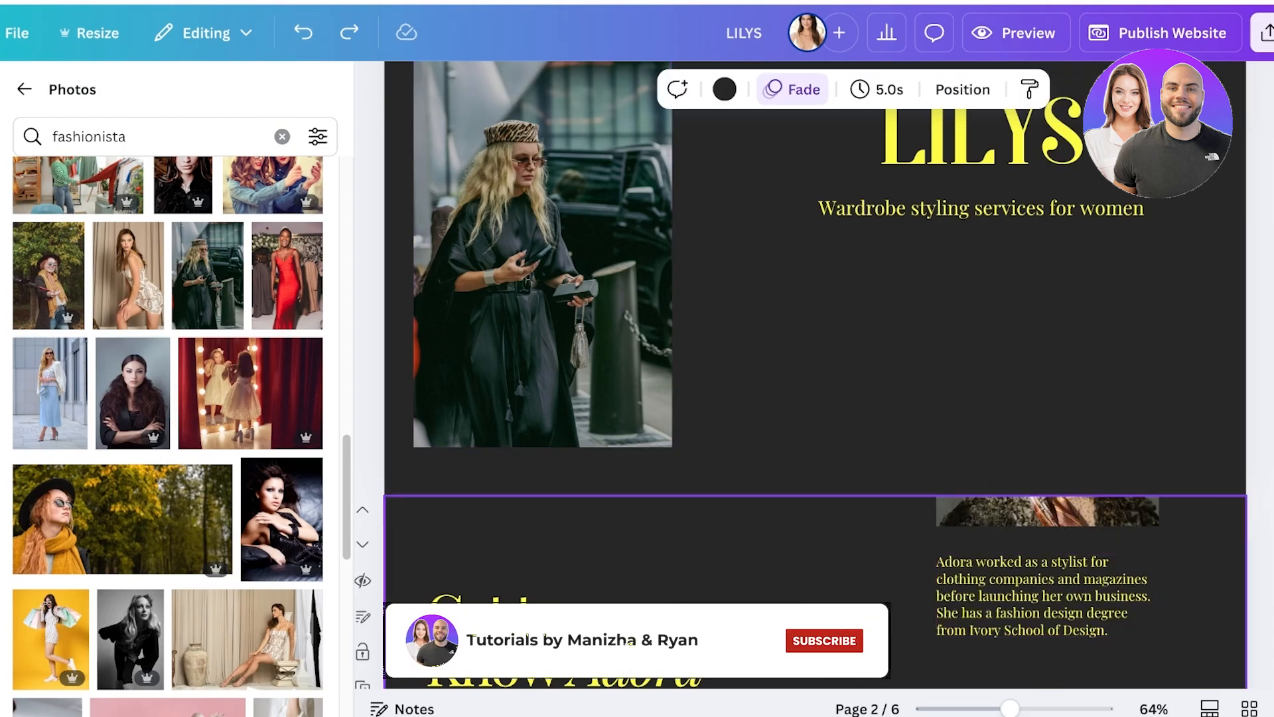
# Copy the headscarf portrait from the second page onto the first page and line it up with the original across the page boundary.
pyautogui.click(1048, 511)
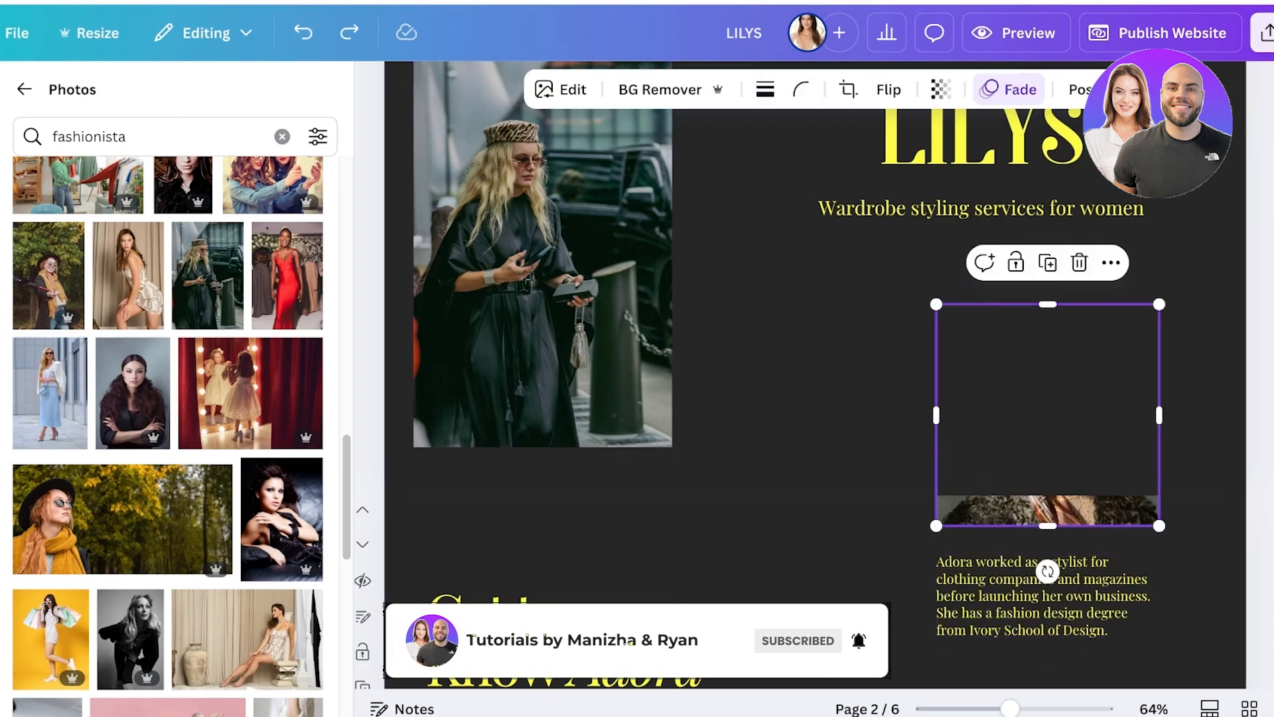
pyautogui.hotkey('ctrl', 'd')
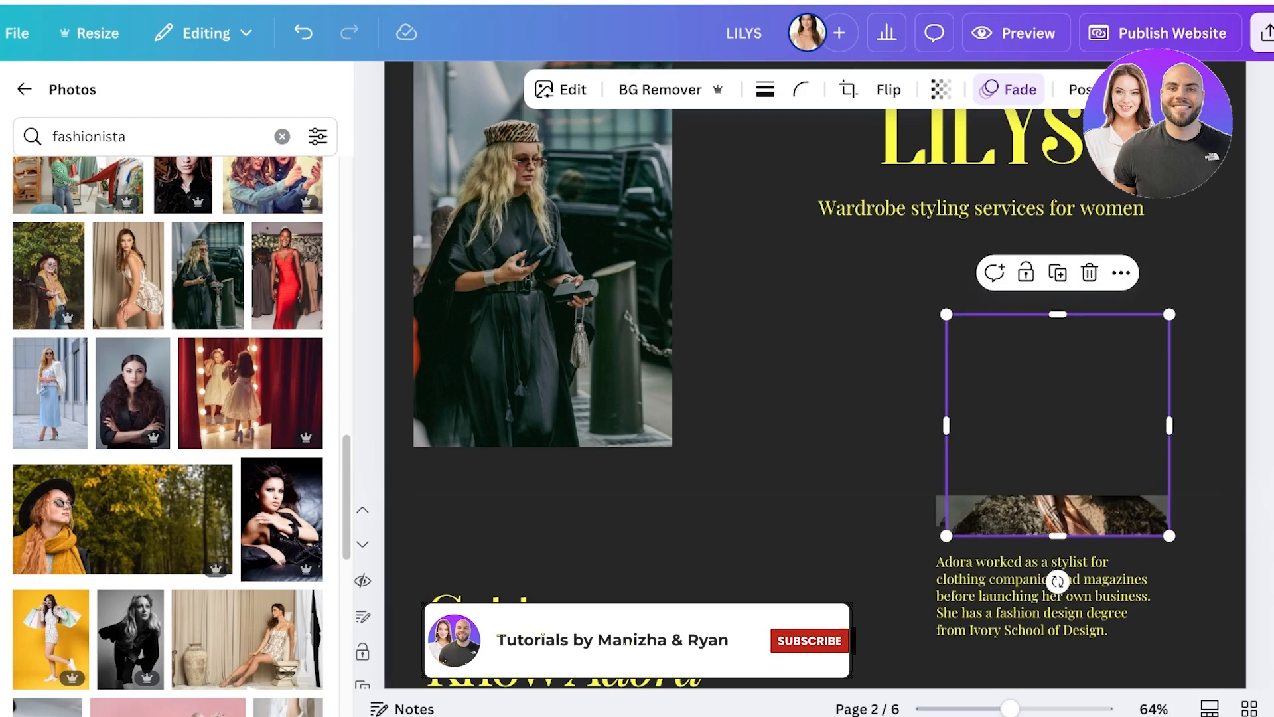
pyautogui.moveTo(1060, 515); pyautogui.dragTo(721, 522)
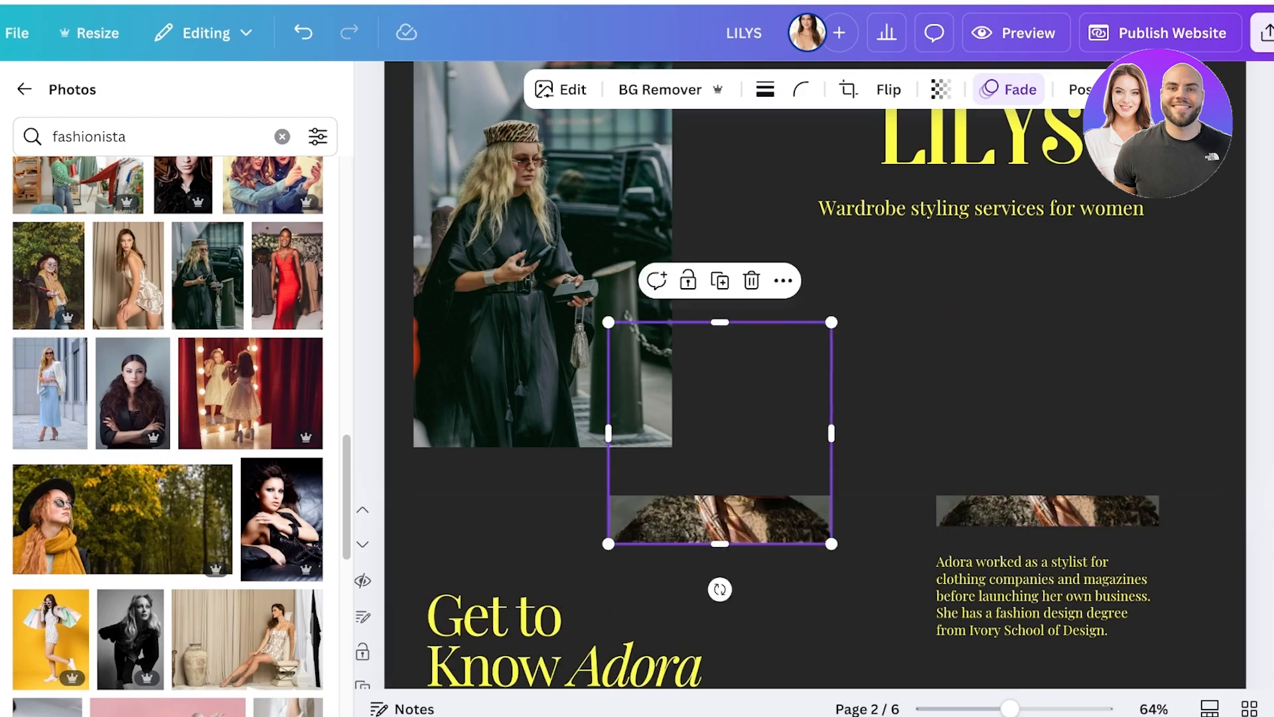
pyautogui.press('Delete')
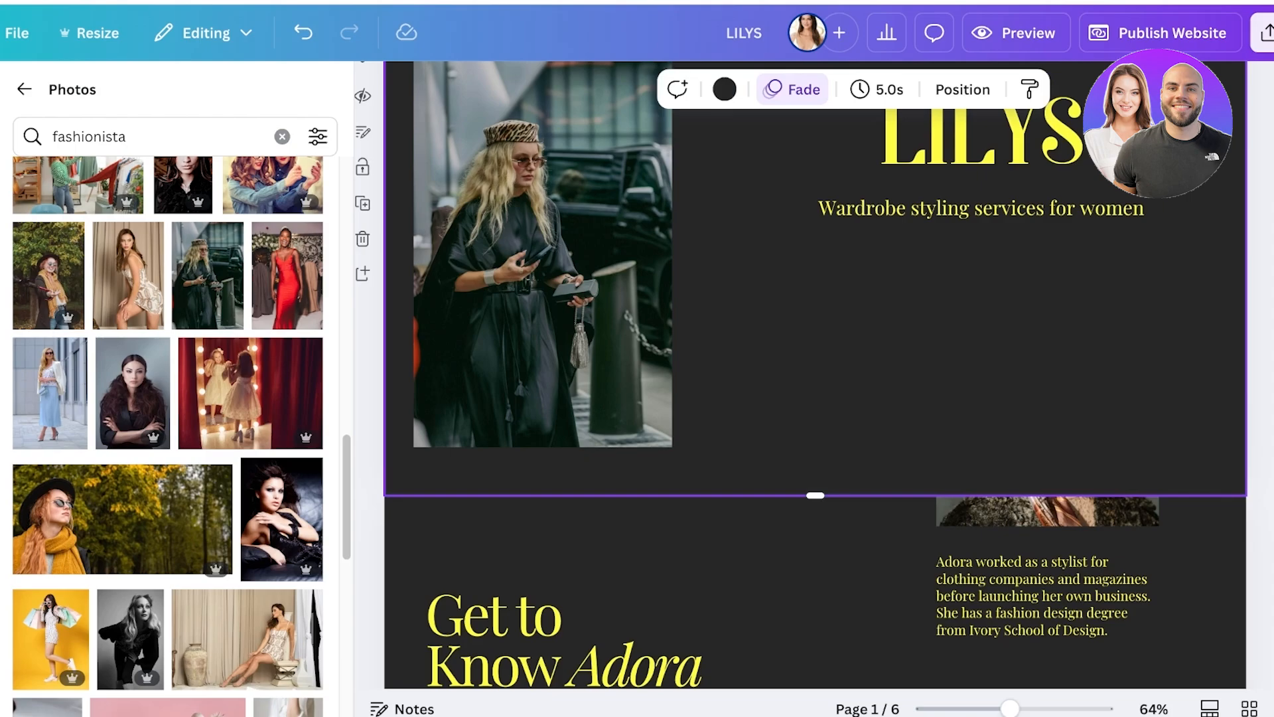
pyautogui.hotkey('ctrl', 'v')
pyautogui.moveTo(816, 278); pyautogui.dragTo(1047, 384)
pyautogui.moveTo(1047, 495); pyautogui.dragTo(1048, 471)
pyautogui.moveTo(1047, 371); pyautogui.dragTo(1048, 395)
pyautogui.click(830, 432)
pyautogui.click(1047, 412)
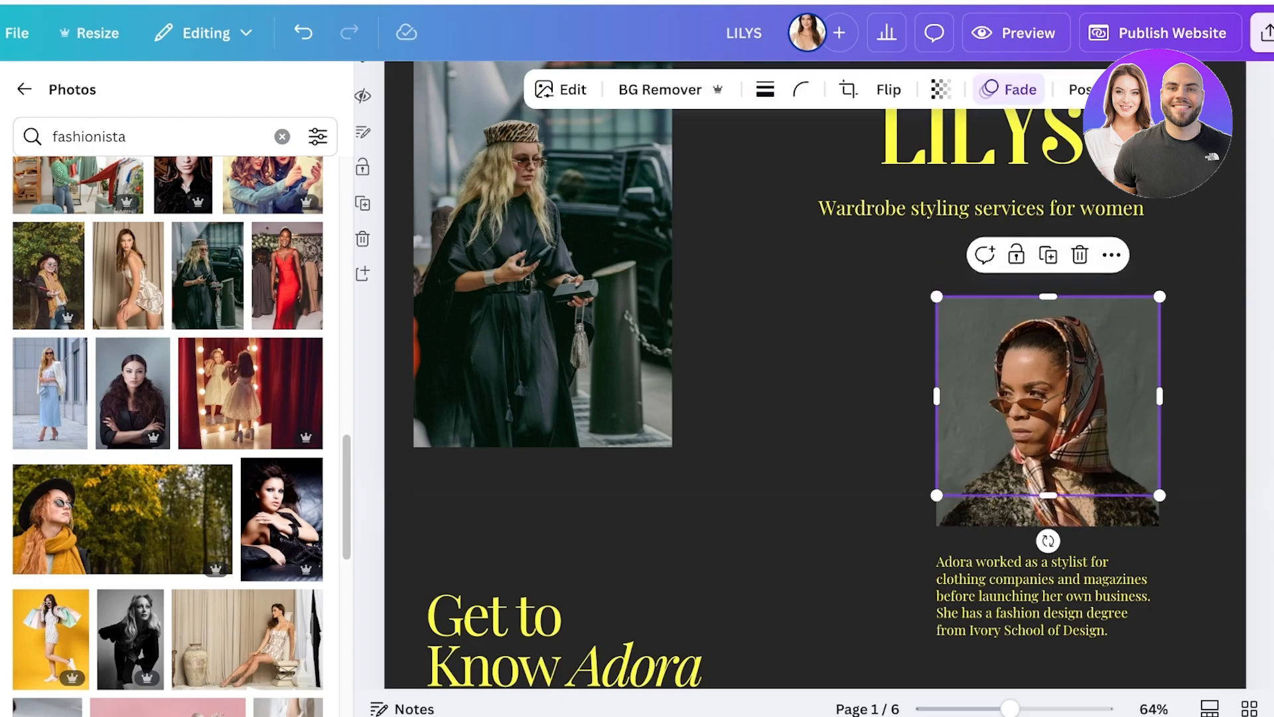
# Fine-tune the lower edge and position of the first page's portrait so both parts join as one continuous photo.
pyautogui.moveTo(1049, 495); pyautogui.dragTo(1048, 487)
pyautogui.click(863, 431)
pyautogui.moveTo(1048, 398); pyautogui.dragTo(1048, 402)
pyautogui.click(863, 432)
pyautogui.click(843, 299)
pyautogui.scroll(2, 843, 298)
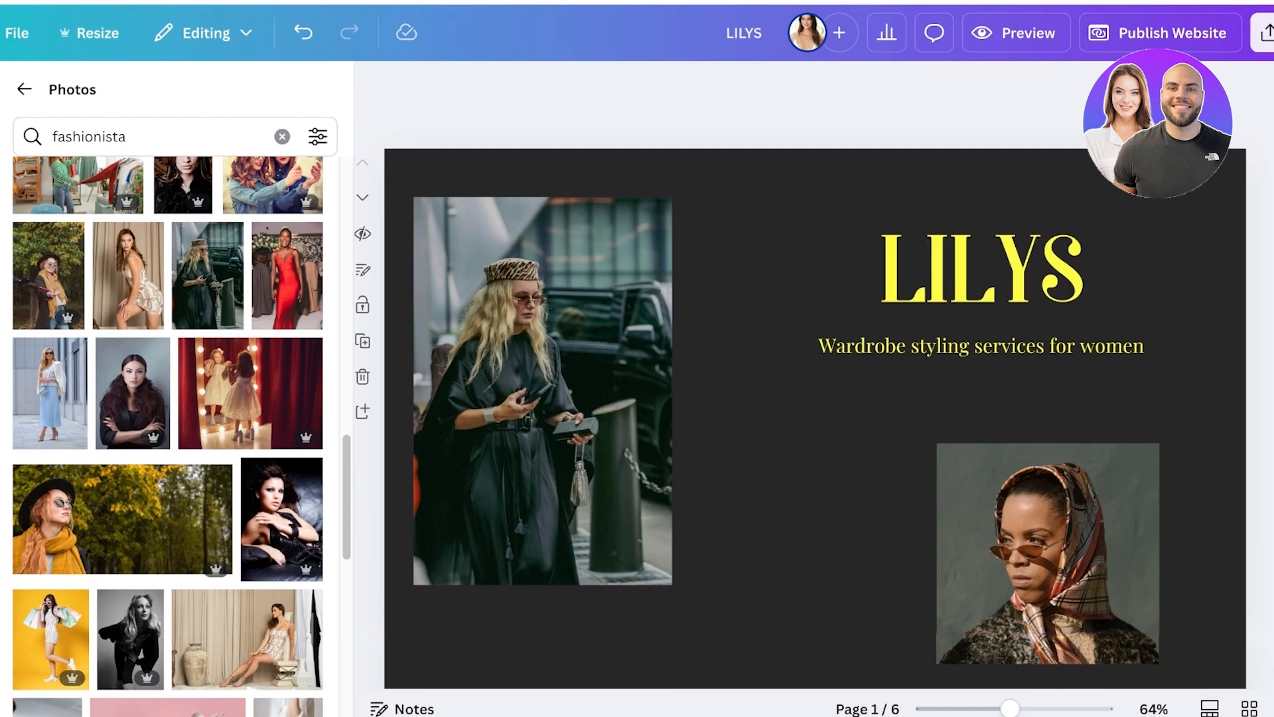
pyautogui.scroll(-3, 1049, 578)
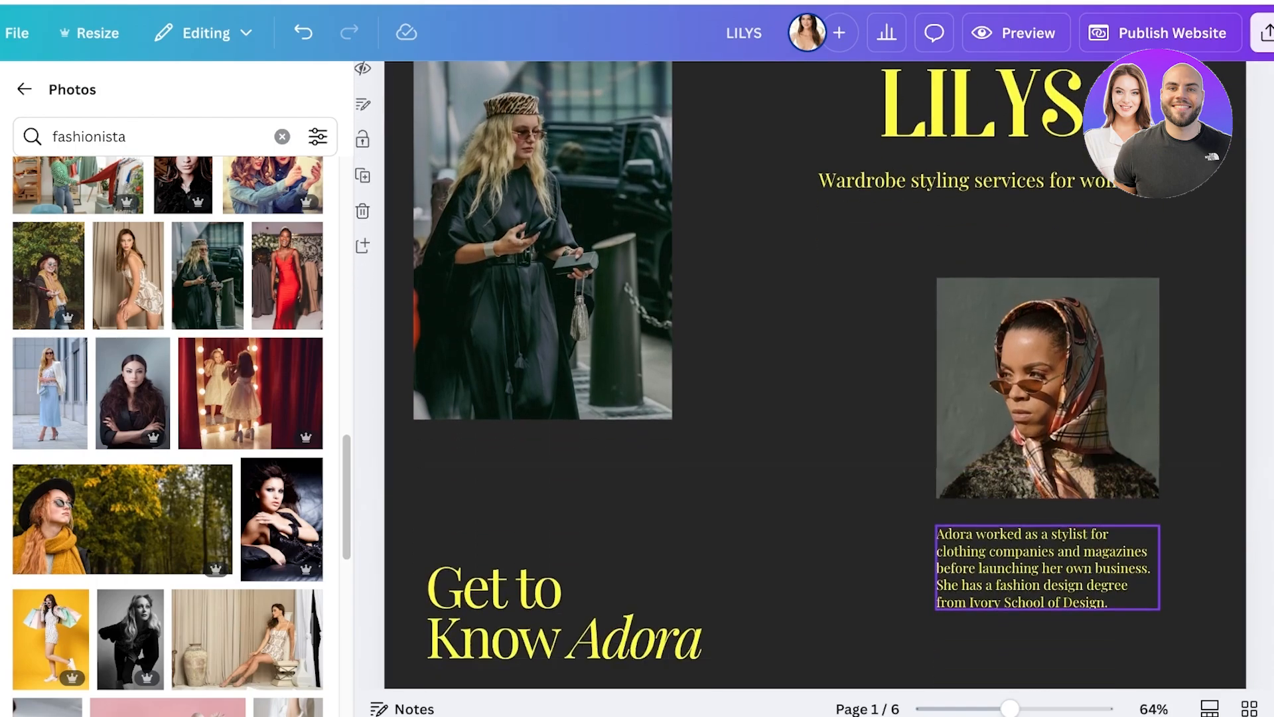
pyautogui.scroll(3, 816, 389)
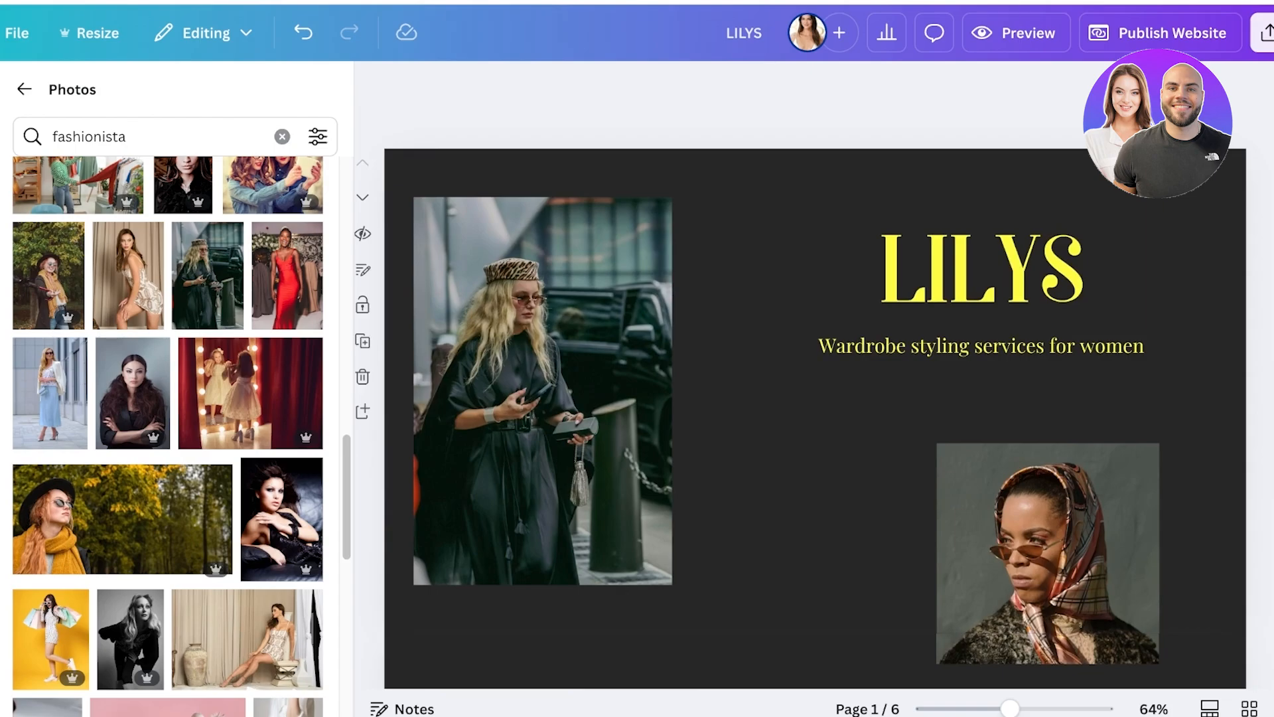
# Review the remaining pages, examining the Style Consultation, Event Styling and Personal Shopping text groups and the contact page.
pyautogui.scroll(-7, 816, 388)
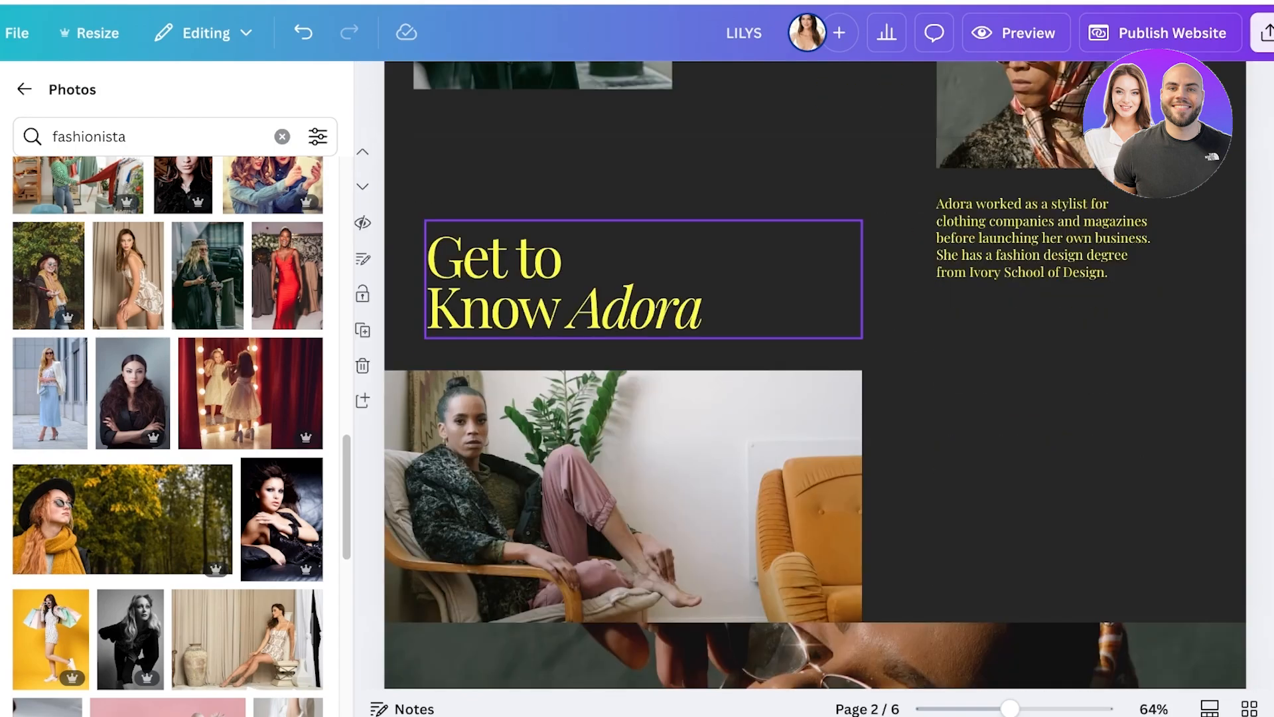
pyautogui.scroll(-15, 815, 389)
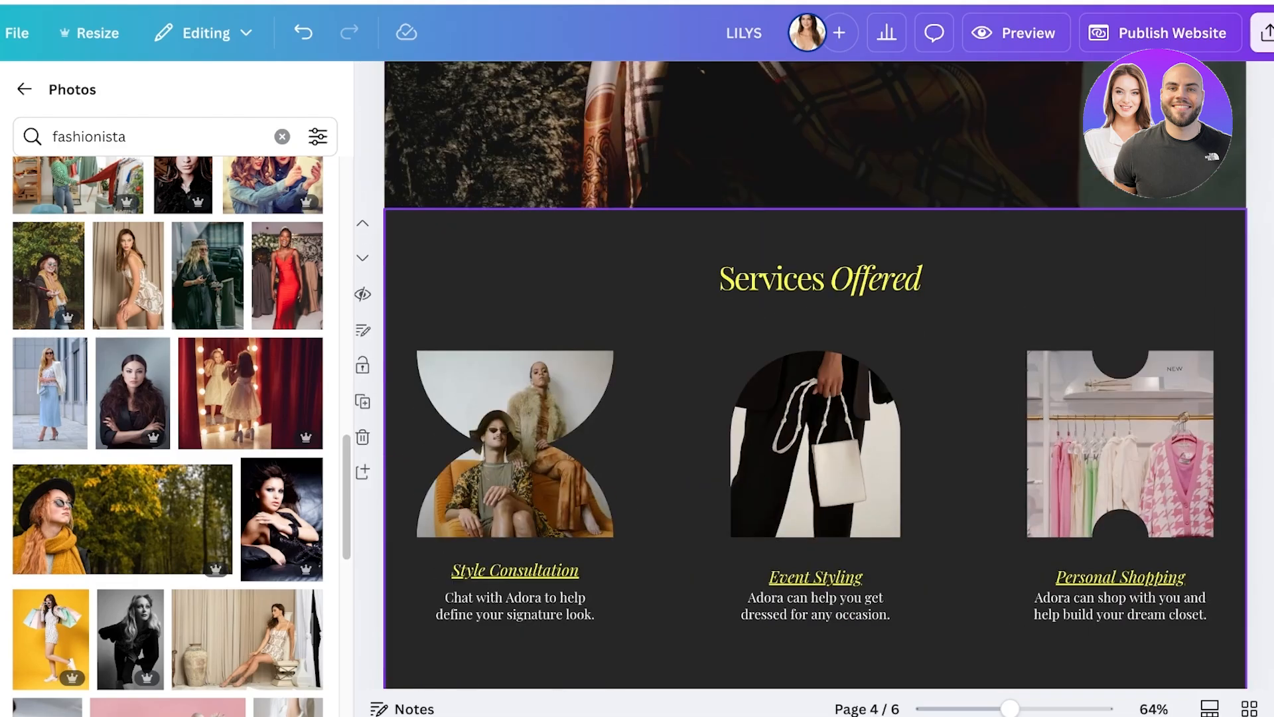
pyautogui.click(515, 571)
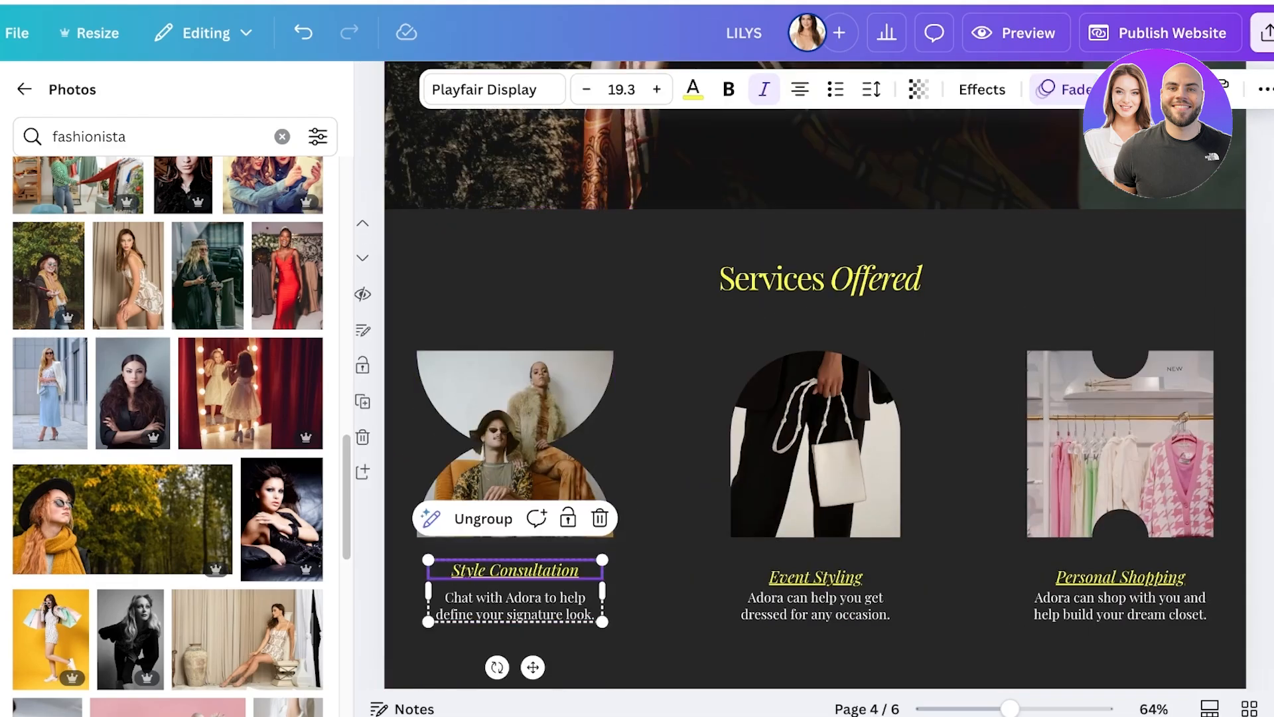
pyautogui.click(816, 577)
pyautogui.click(1121, 578)
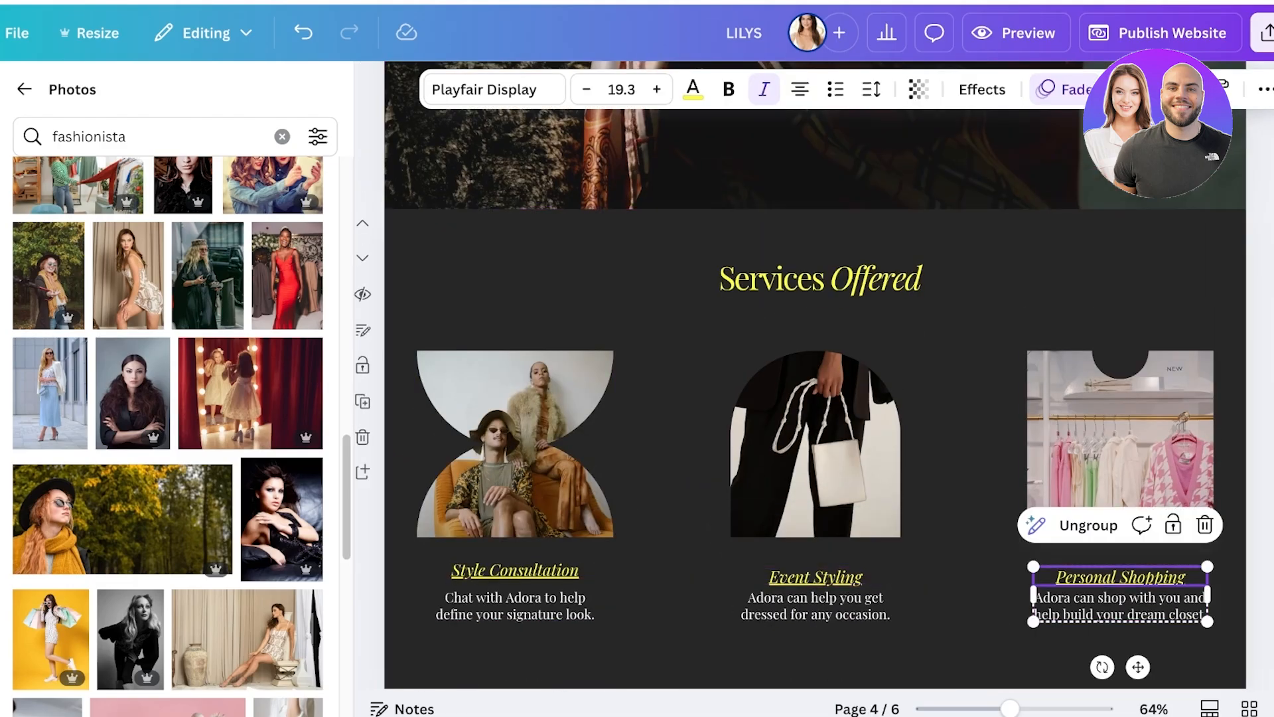
pyautogui.scroll(-8, 816, 375)
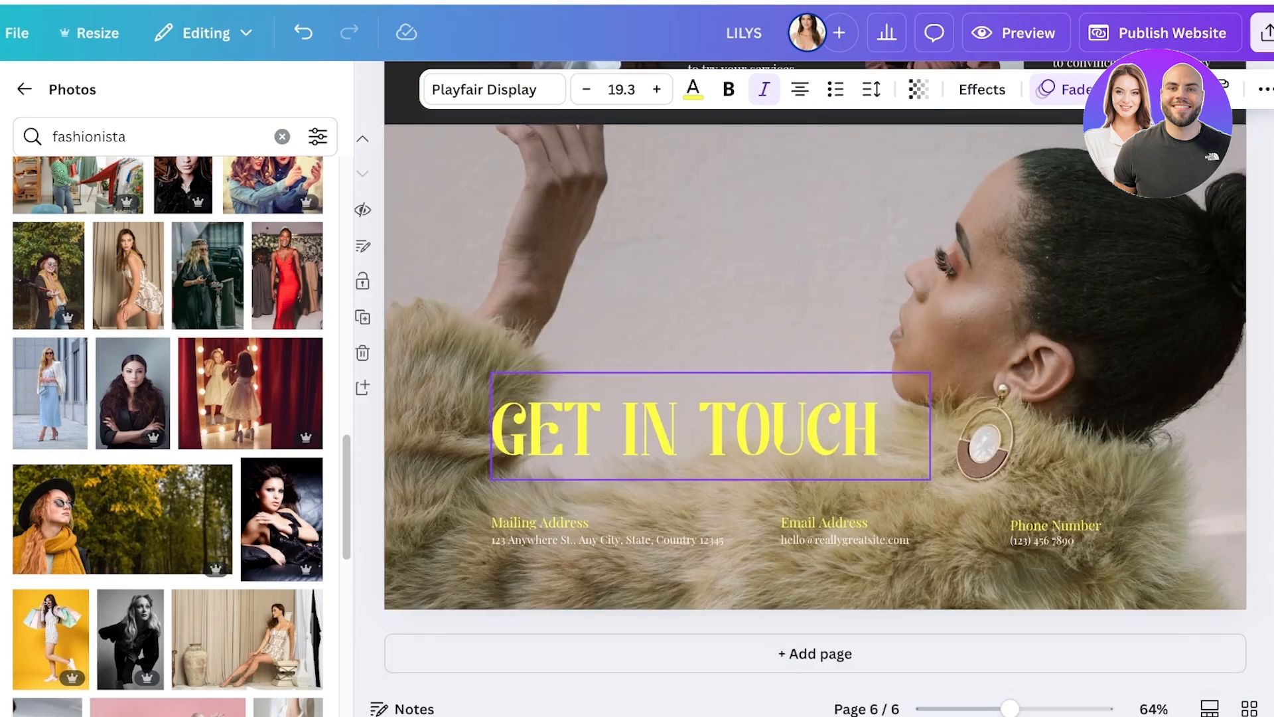
pyautogui.scroll(10, 764, 392)
pyautogui.click(515, 390)
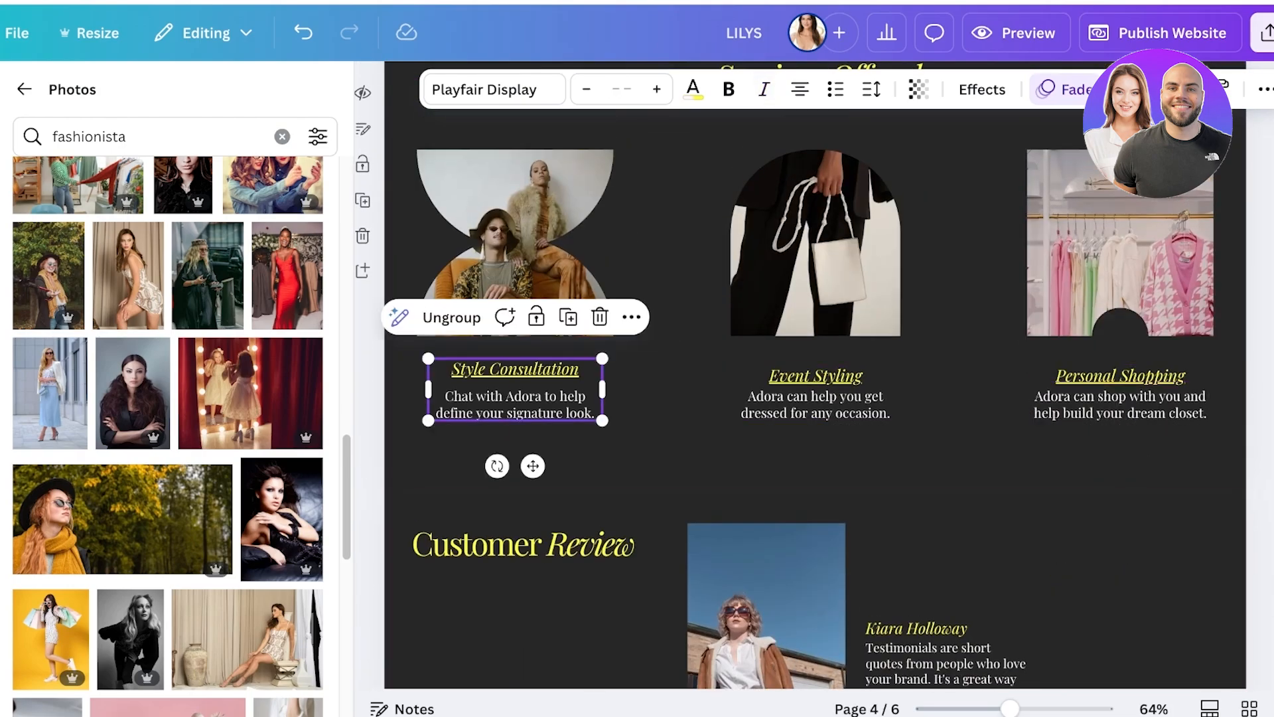
pyautogui.click(816, 376)
pyautogui.click(1121, 376)
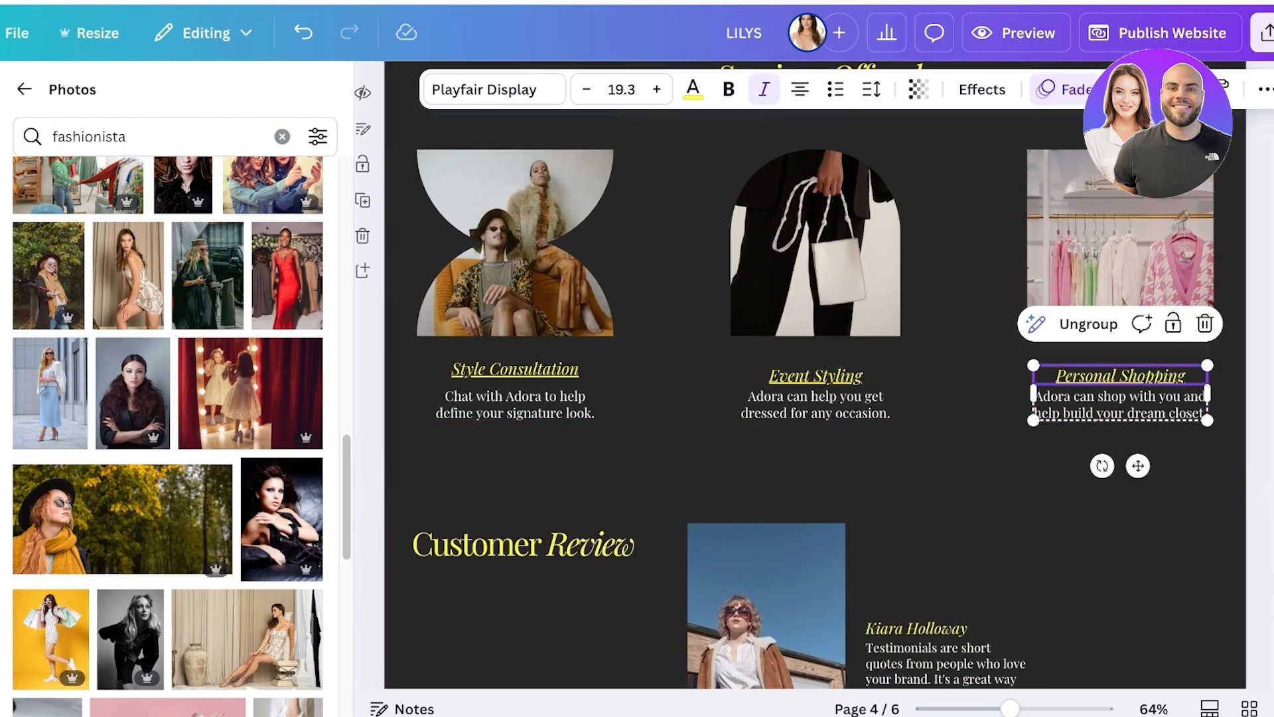
pyautogui.scroll(-3, 815, 375)
pyautogui.scroll(3, 815, 375)
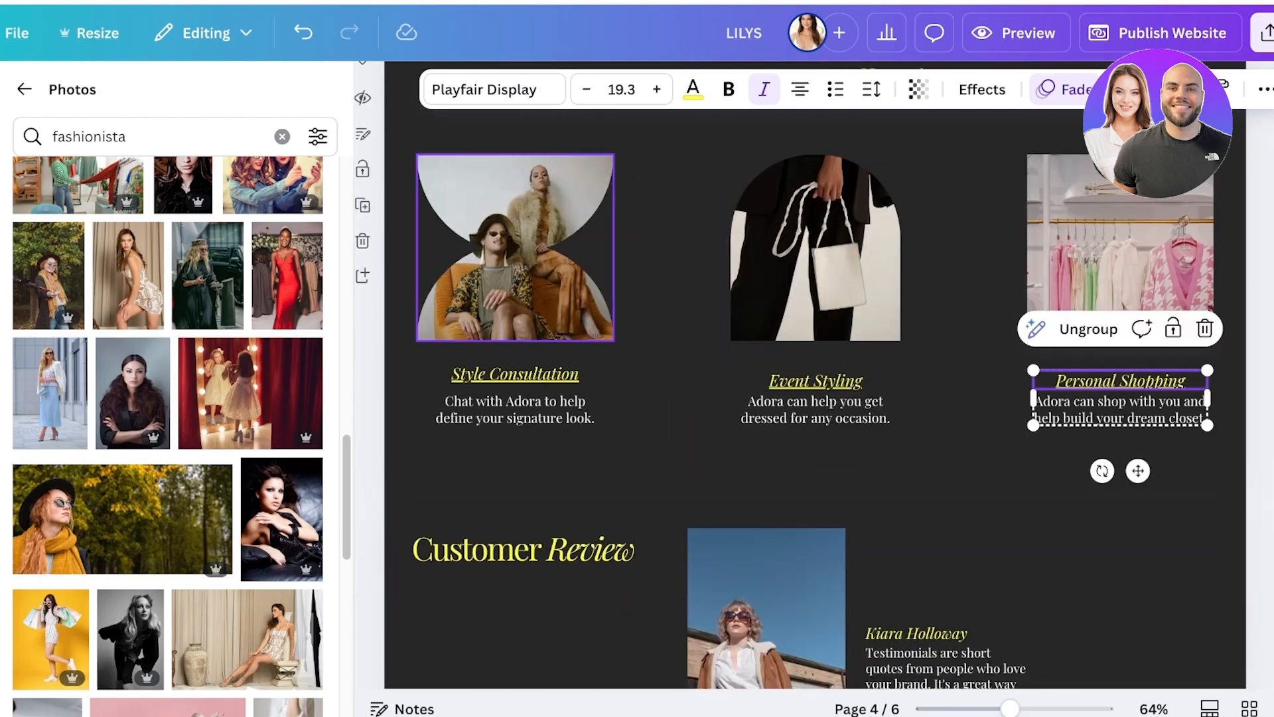
pyautogui.scroll(3, 816, 375)
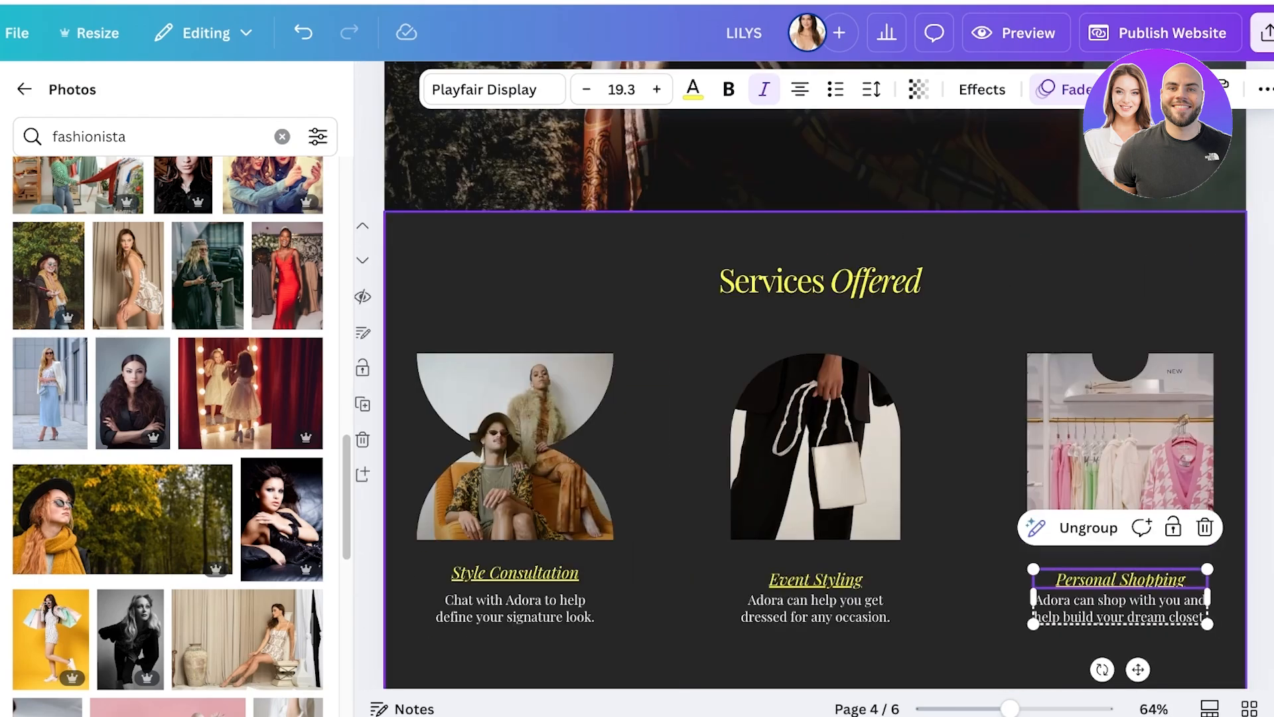
# Add a new page after the contact page and apply the layout with a picture beside "Add a Catchy Title Here".
pyautogui.scroll(-10, 815, 375)
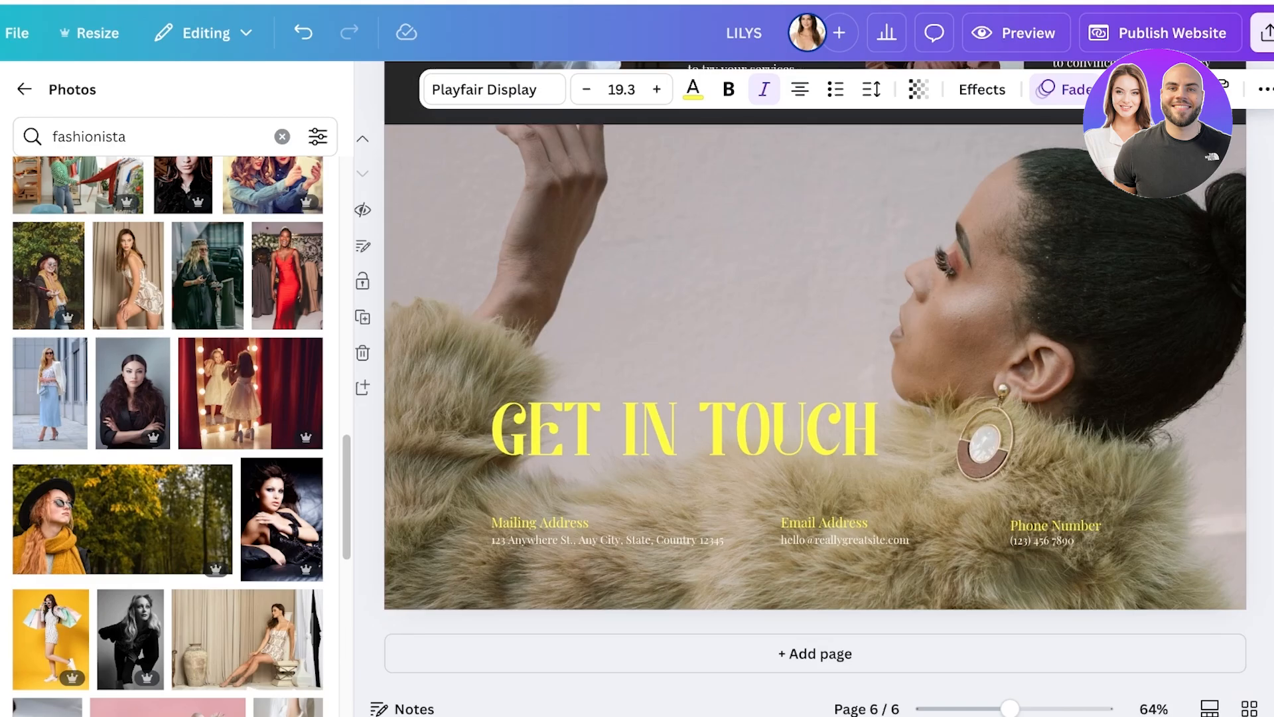
pyautogui.click(815, 654)
pyautogui.click(1, 90)
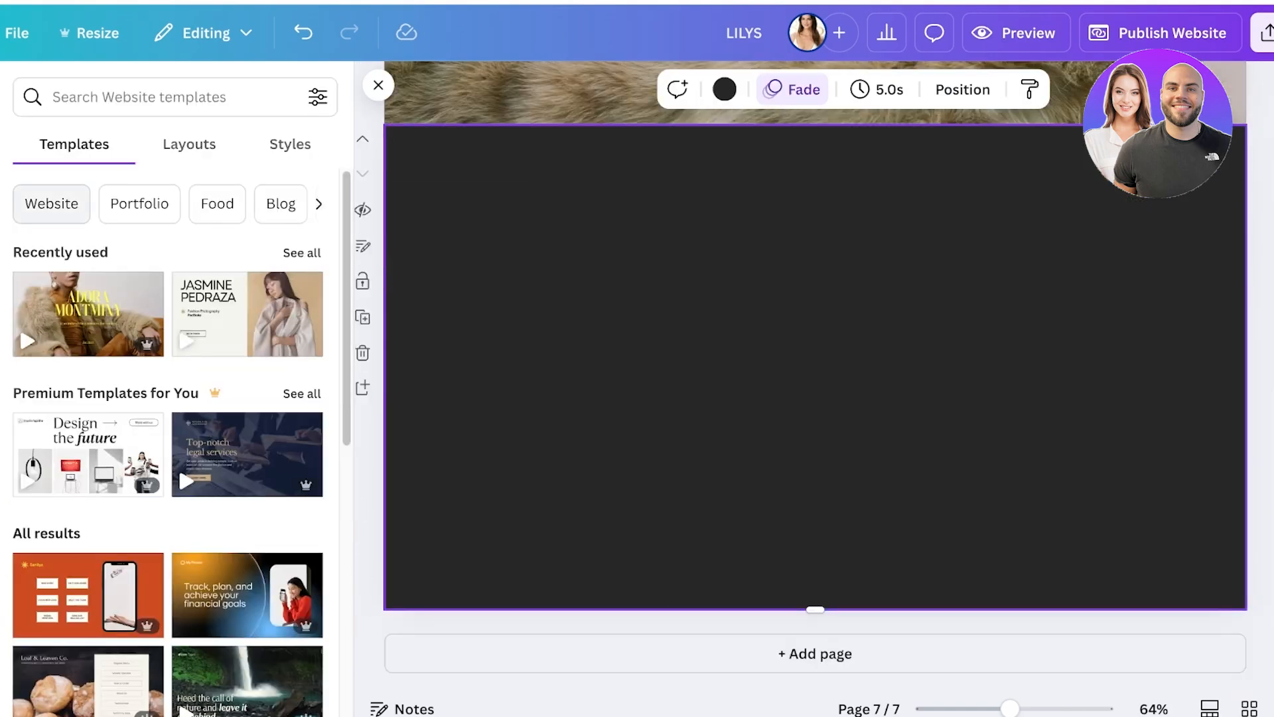
pyautogui.click(190, 144)
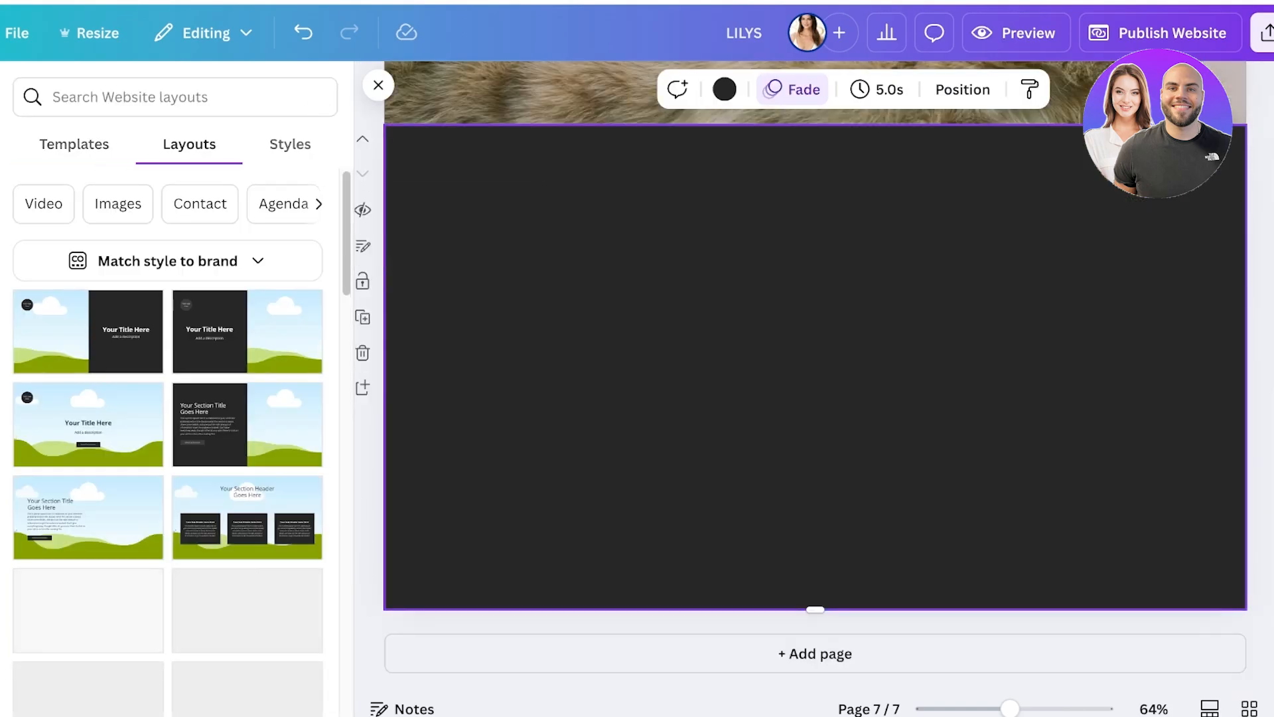
pyautogui.scroll(-3, 298, 478)
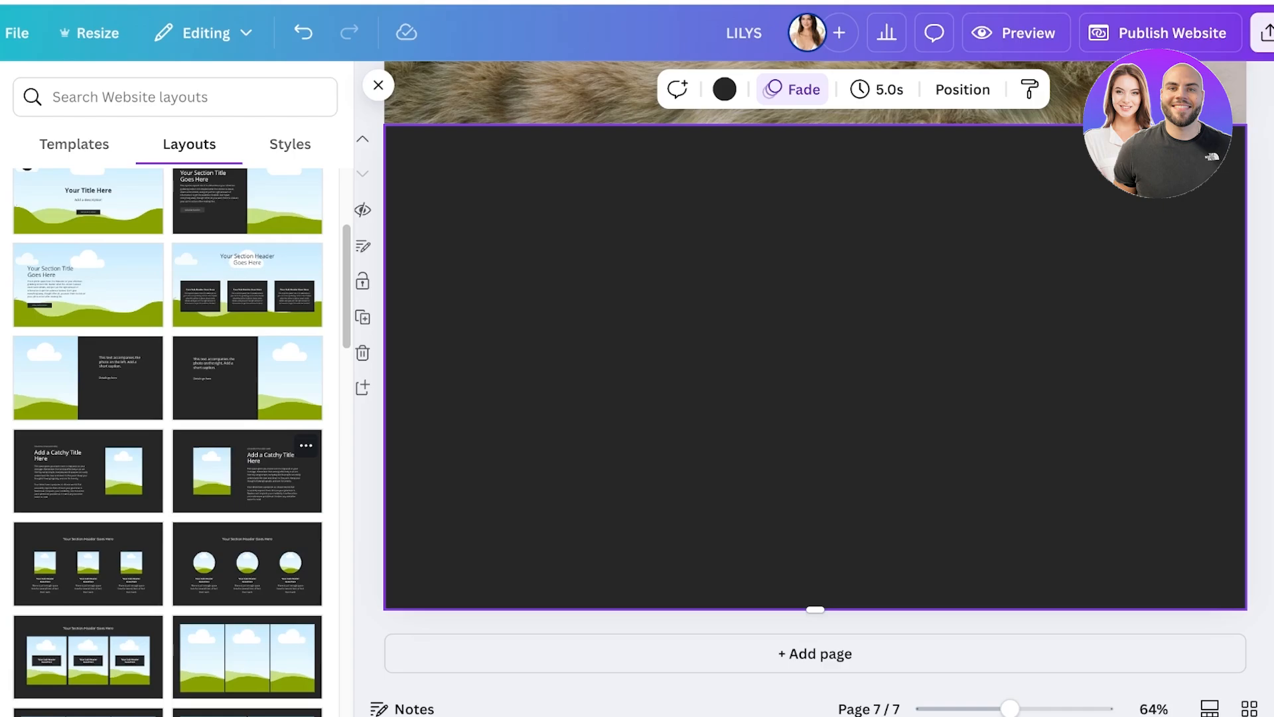
pyautogui.click(247, 472)
# Replace the title placeholder on page 7 with "style consultation".
pyautogui.doubleClick(945, 286)
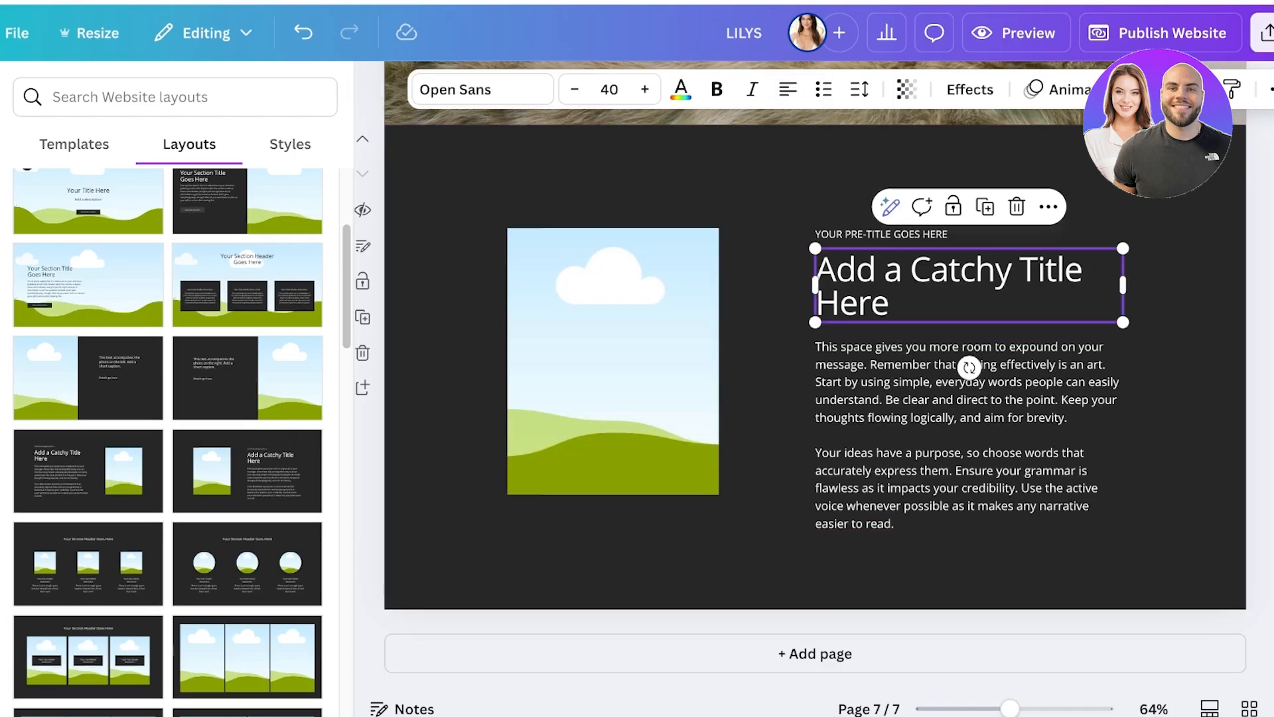
pyautogui.scroll(12, 945, 285)
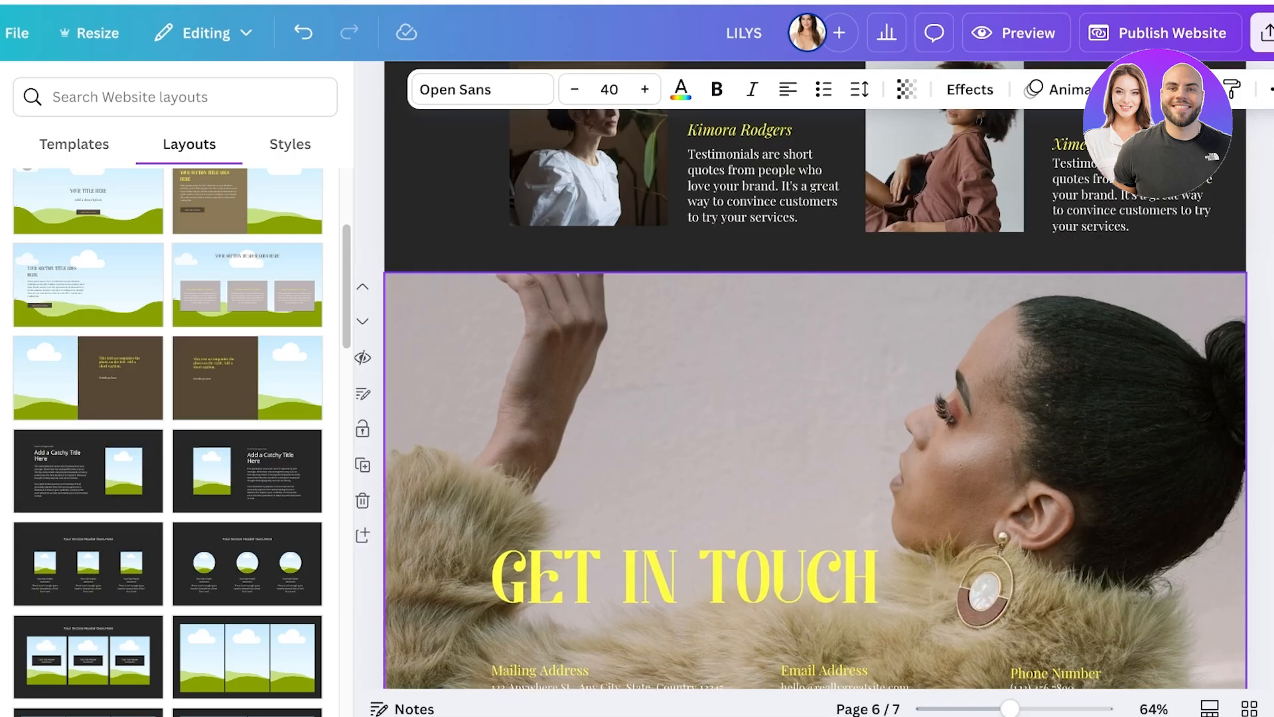
pyautogui.scroll(5, 767, 299)
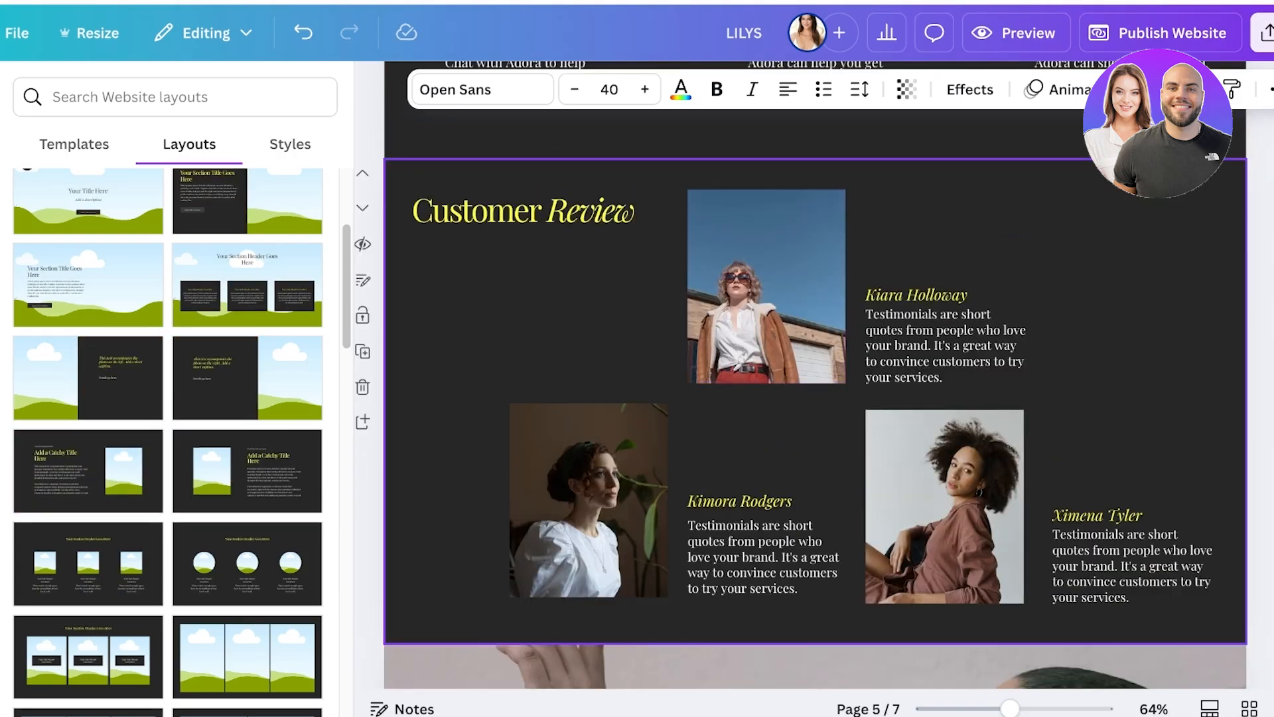
pyautogui.scroll(-1, 767, 299)
pyautogui.scroll(4, 767, 298)
pyautogui.scroll(3, 766, 298)
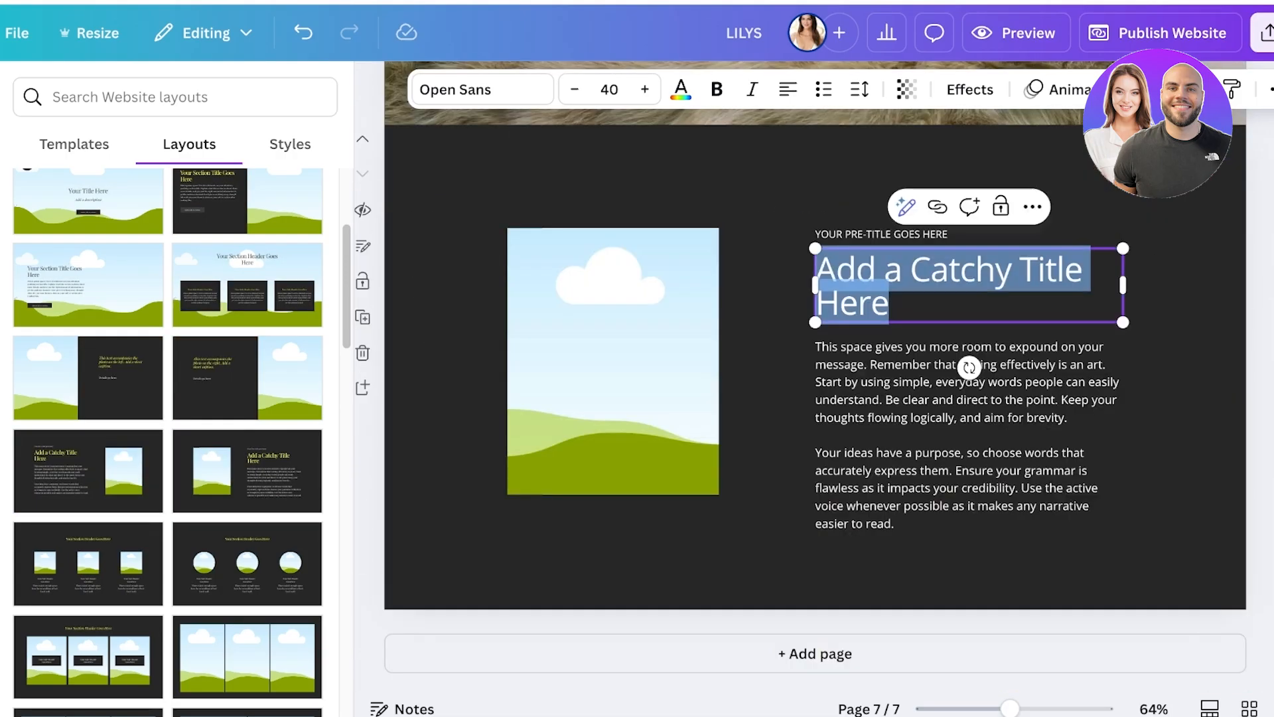
pyautogui.write('S')
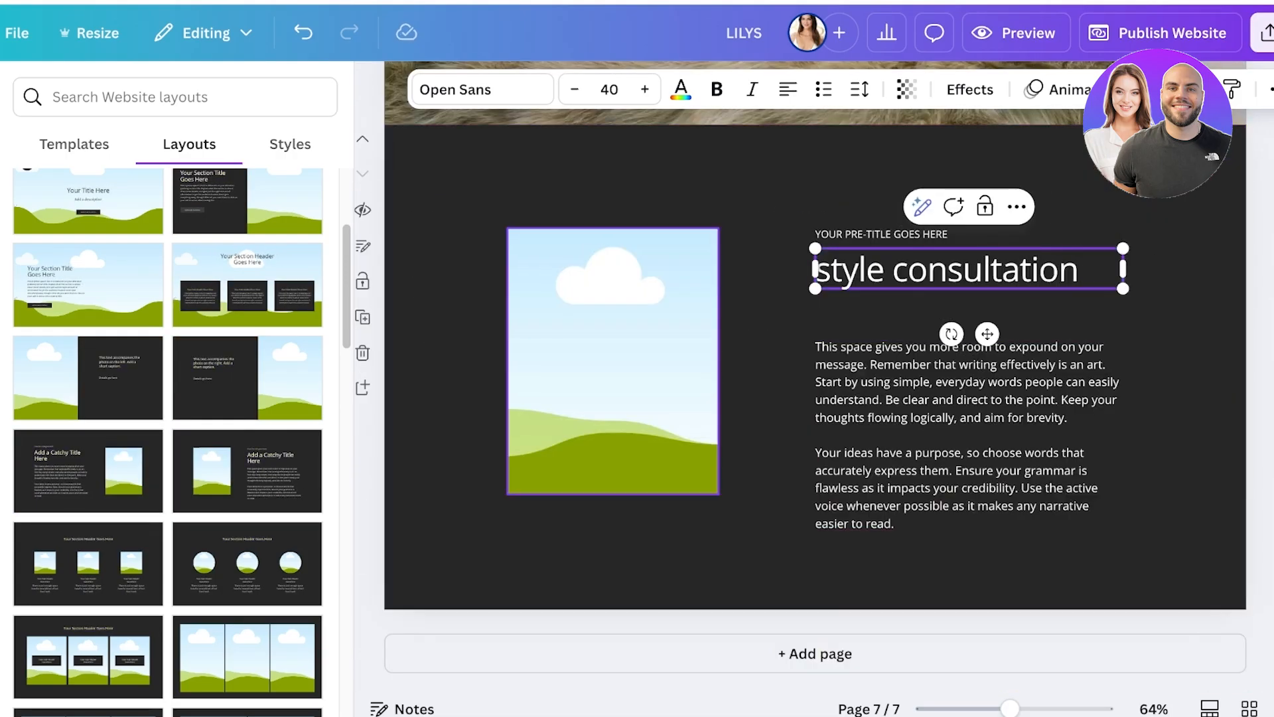
# Narrow the rectangular picture frame on the style consultation page from its left side, then delete it.
pyautogui.click(613, 361)
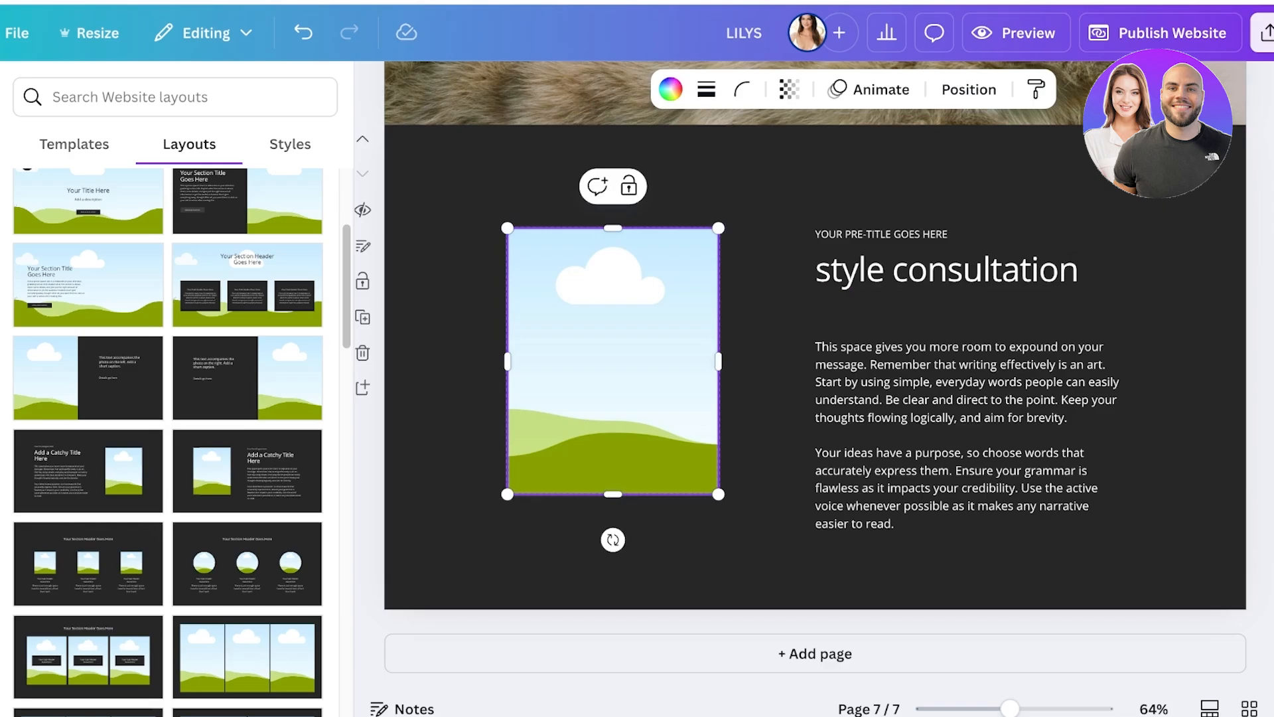
pyautogui.moveTo(508, 361); pyautogui.dragTo(543, 361)
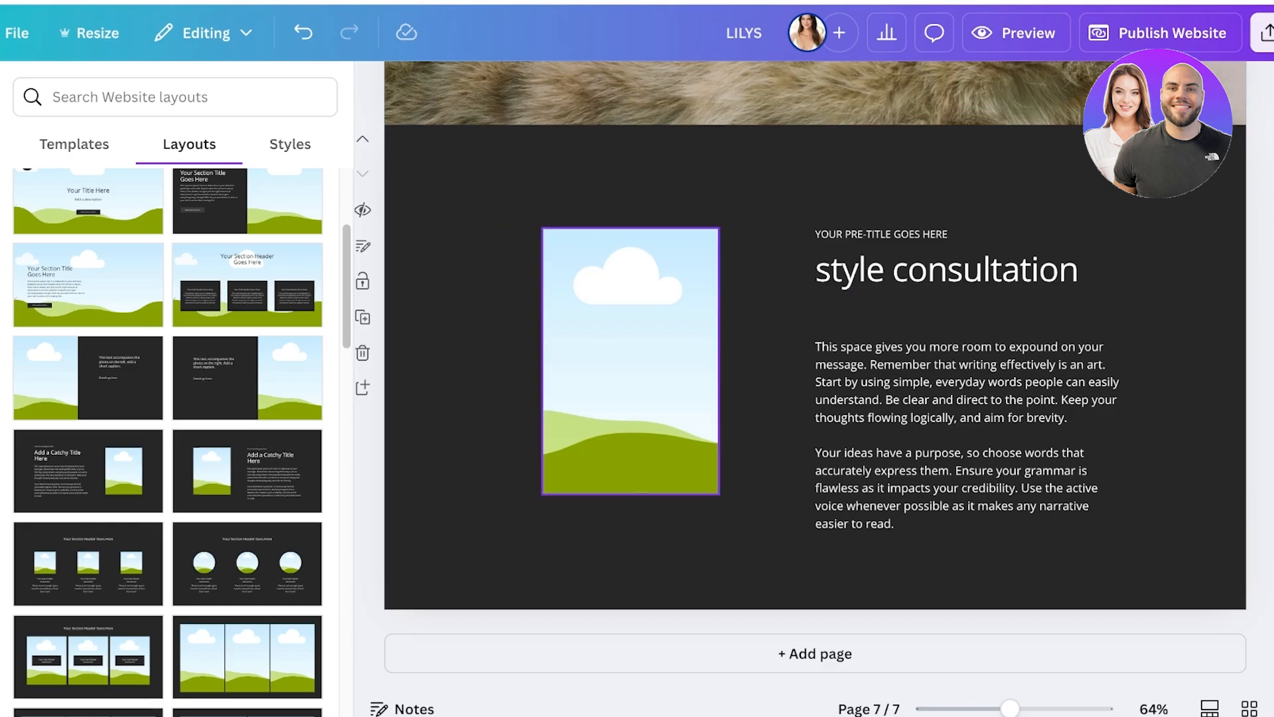
pyautogui.press('Delete')
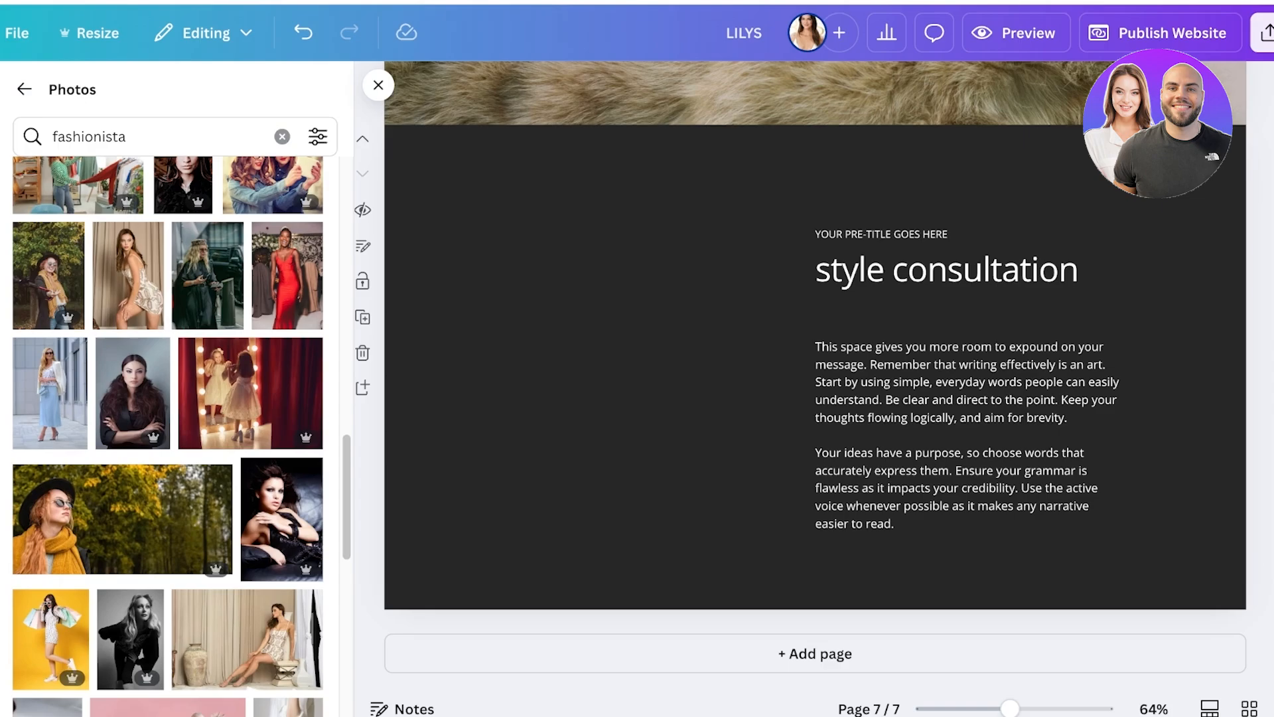
# Search the elements for "frame" and browse only the frame results for a rounded shape.
pyautogui.click(24, 89)
pyautogui.scroll(10, 239, 399)
pyautogui.click(175, 97)
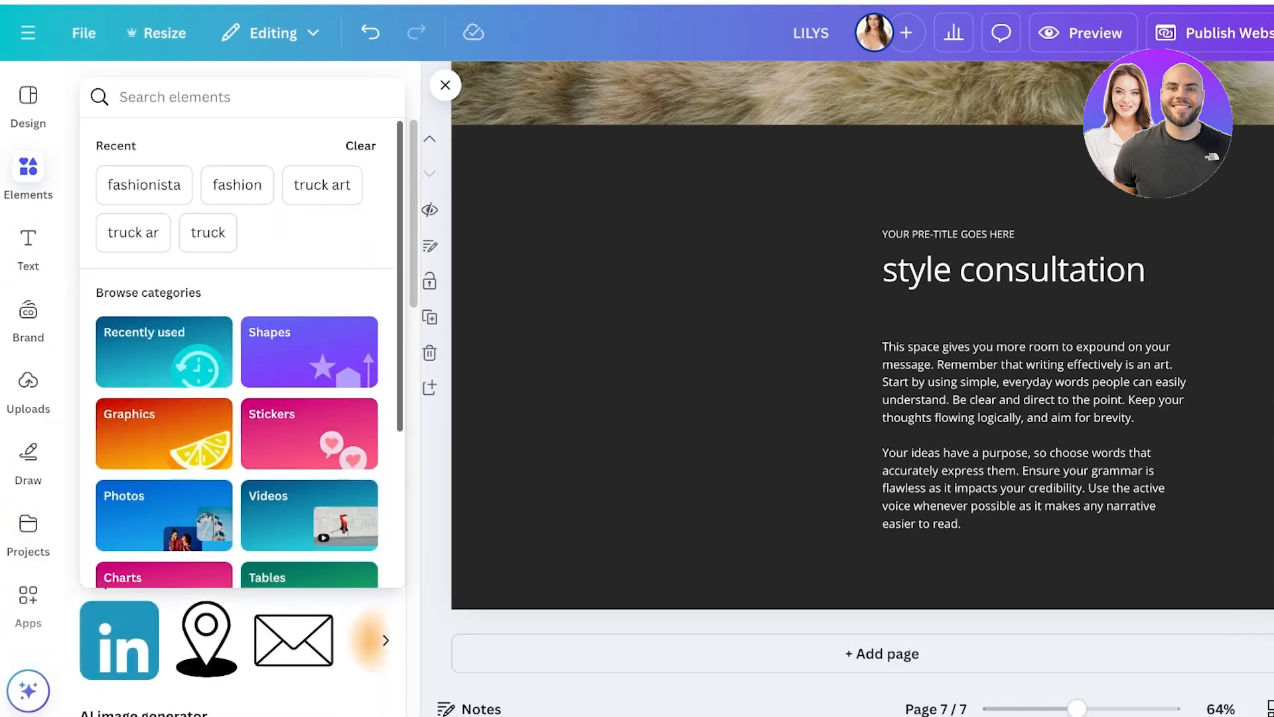
pyautogui.write('frame')
pyautogui.press('Return')
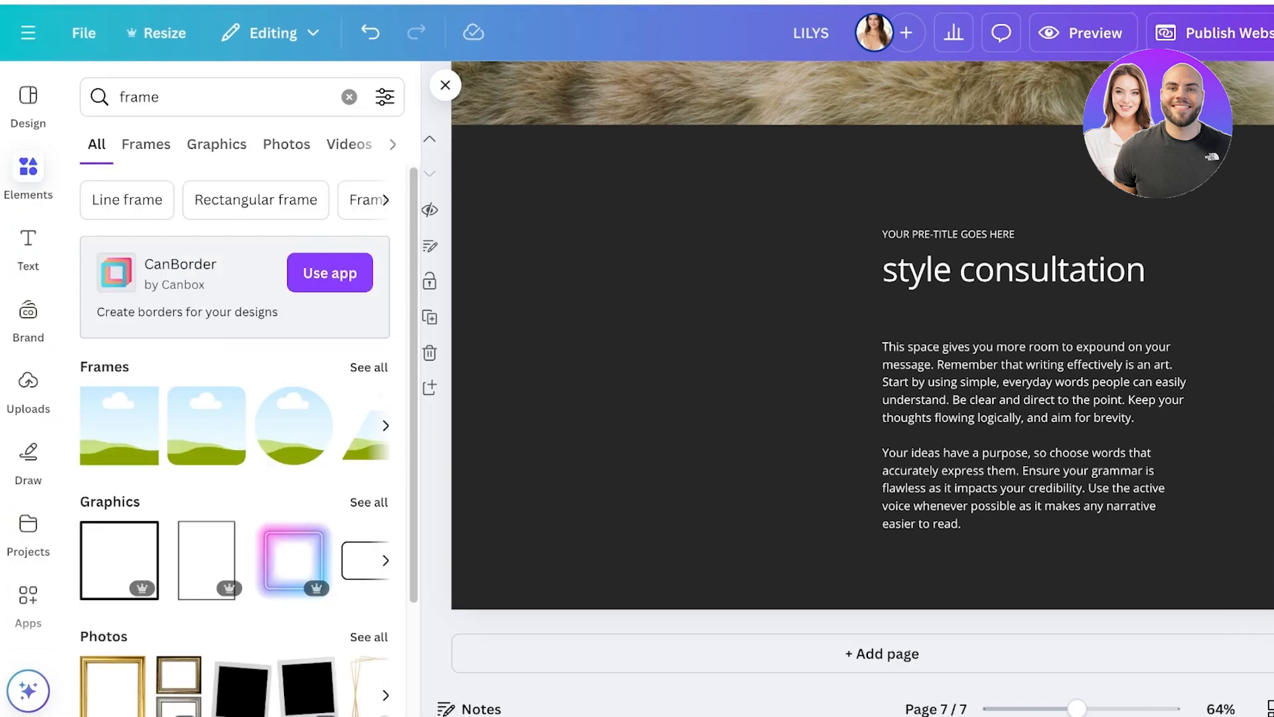
pyautogui.click(146, 144)
pyautogui.scroll(-15, 292, 441)
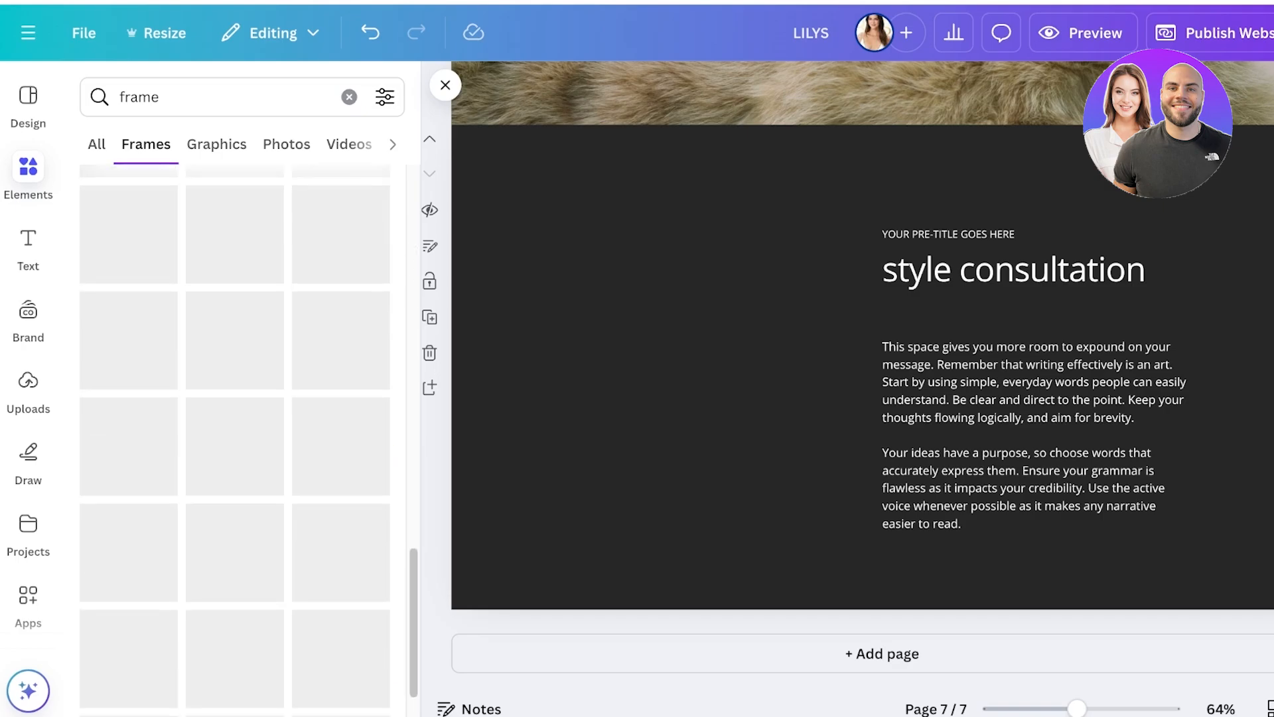
pyautogui.scroll(-1, 130, 338)
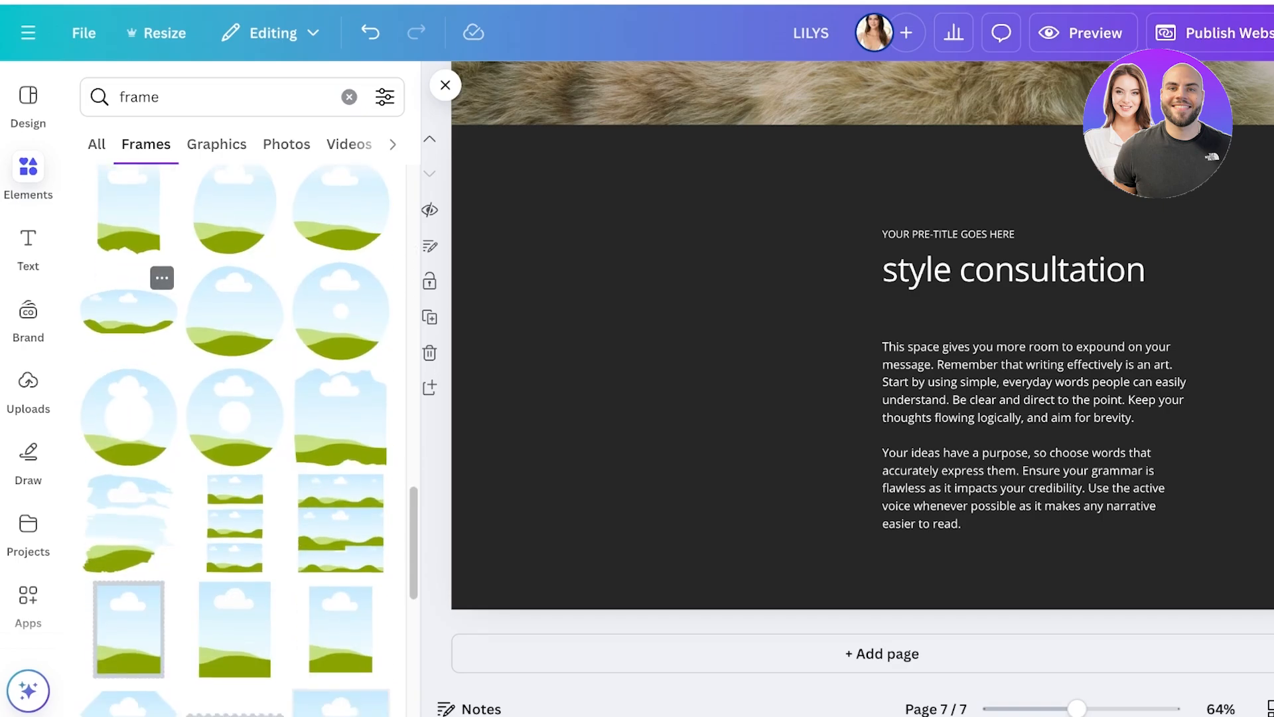
# Insert the egg-shaped frame beside the style consultation text and enlarge it to fill the page's left half.
pyautogui.click(235, 211)
pyautogui.moveTo(863, 369); pyautogui.dragTo(613, 325)
pyautogui.click(569, 323)
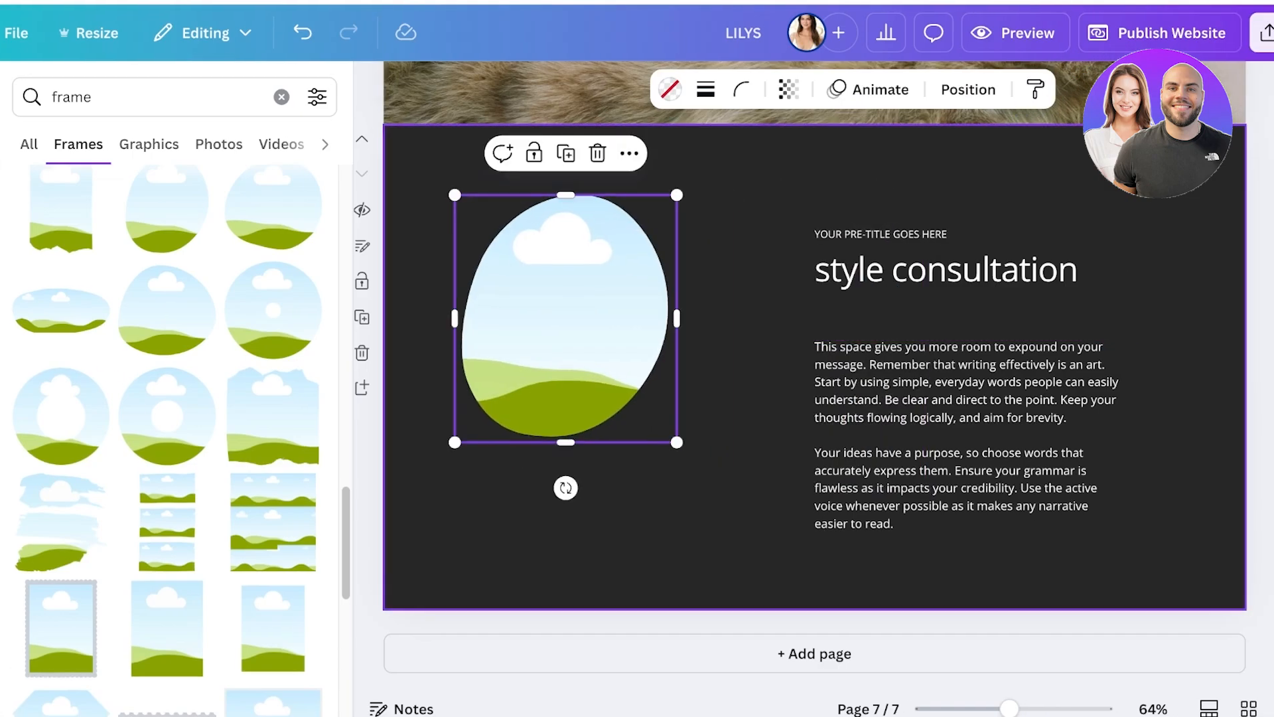
pyautogui.moveTo(680, 446); pyautogui.dragTo(788, 565)
pyautogui.moveTo(619, 377); pyautogui.dragTo(597, 377)
# Search the photos for "fashion" and fill the egg-shaped frame with the orange handbag and pink scarf picture.
pyautogui.click(28, 167)
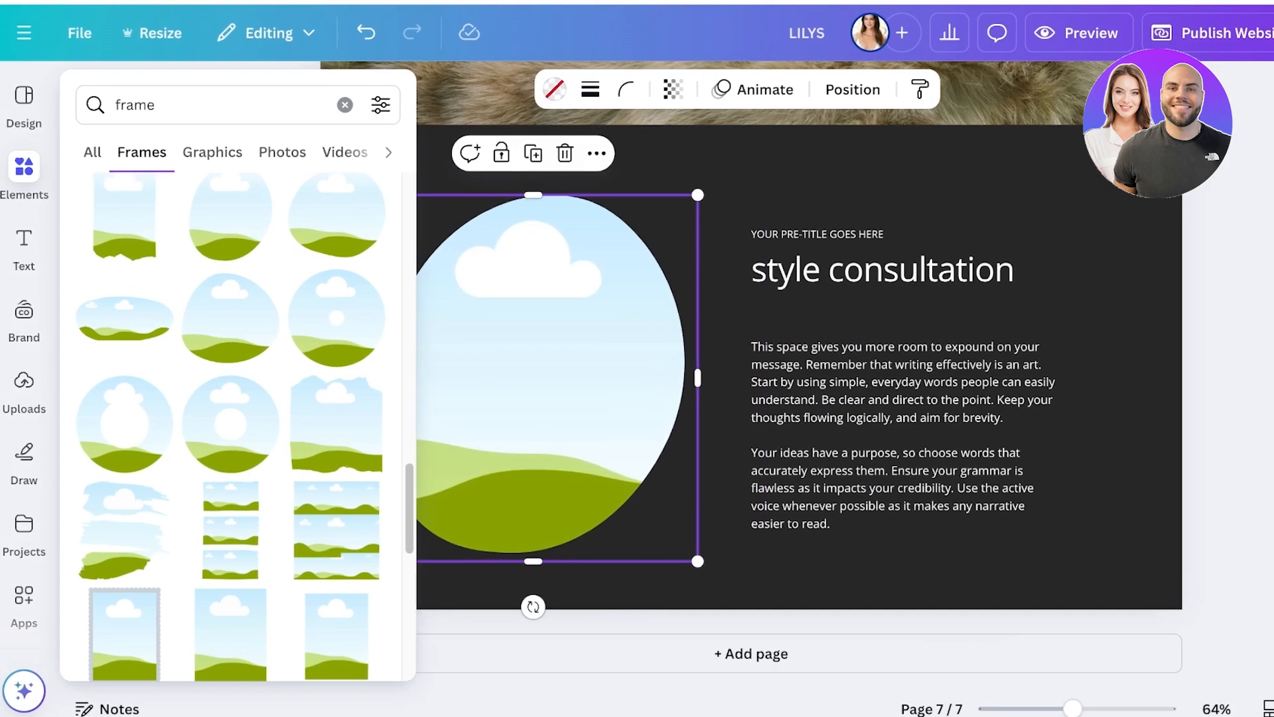
pyautogui.click(27, 167)
pyautogui.click(281, 97)
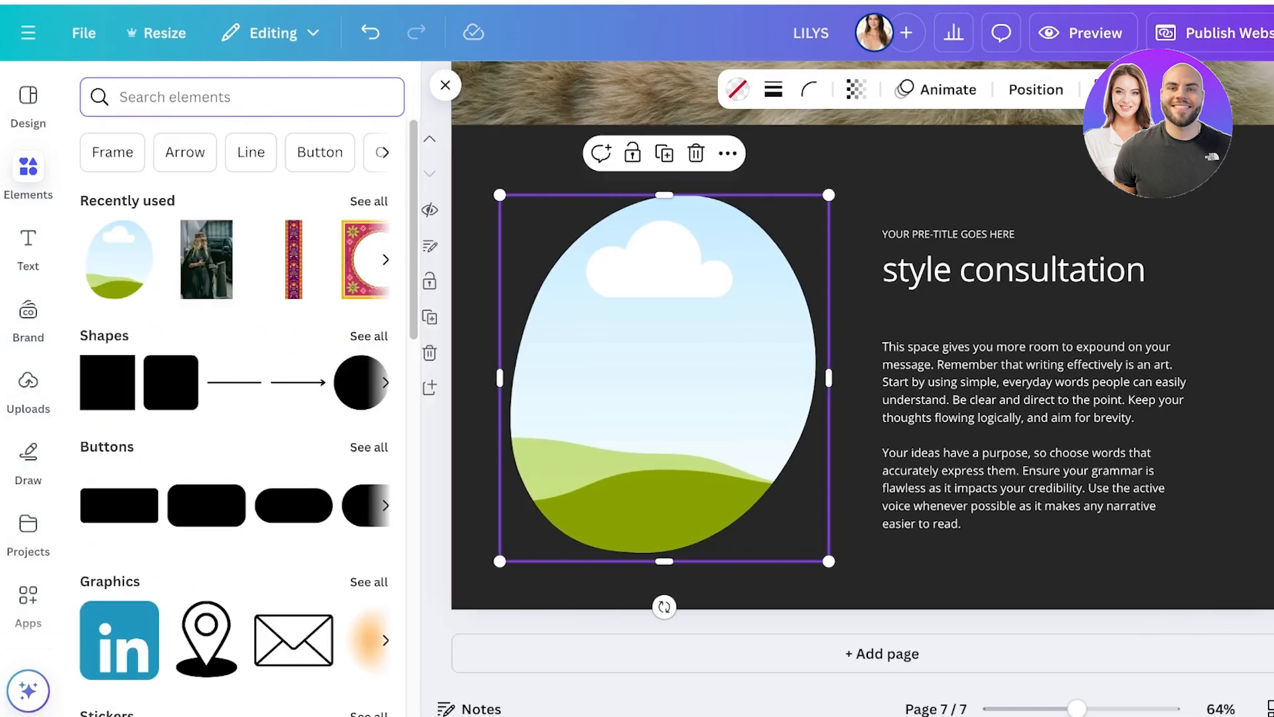
pyautogui.write('fashion')
pyautogui.press('Return')
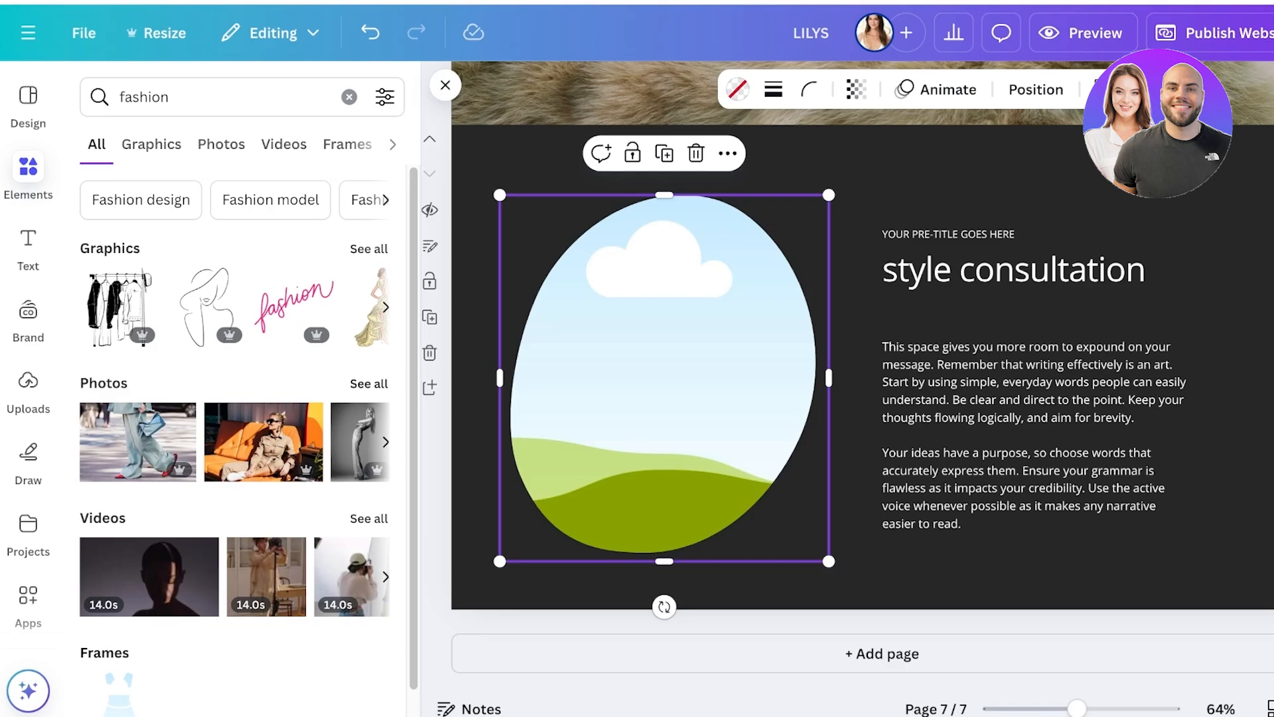
pyautogui.click(221, 144)
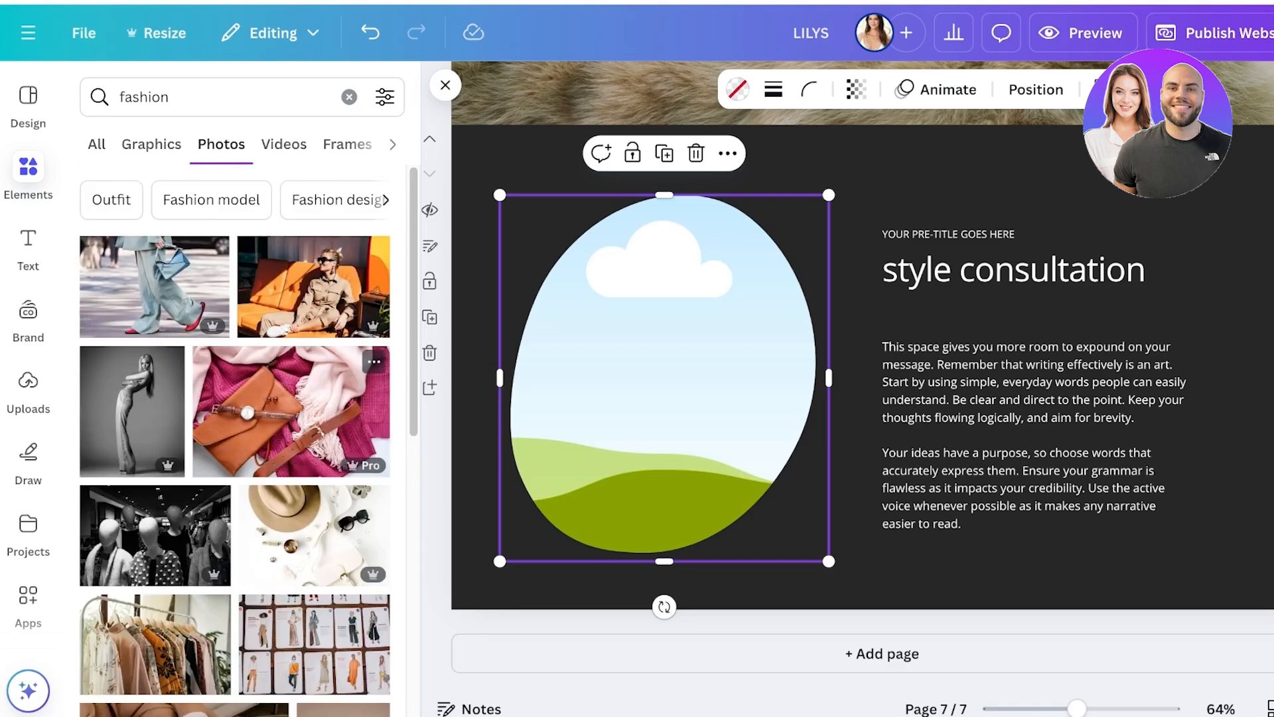
pyautogui.moveTo(291, 412); pyautogui.dragTo(664, 385)
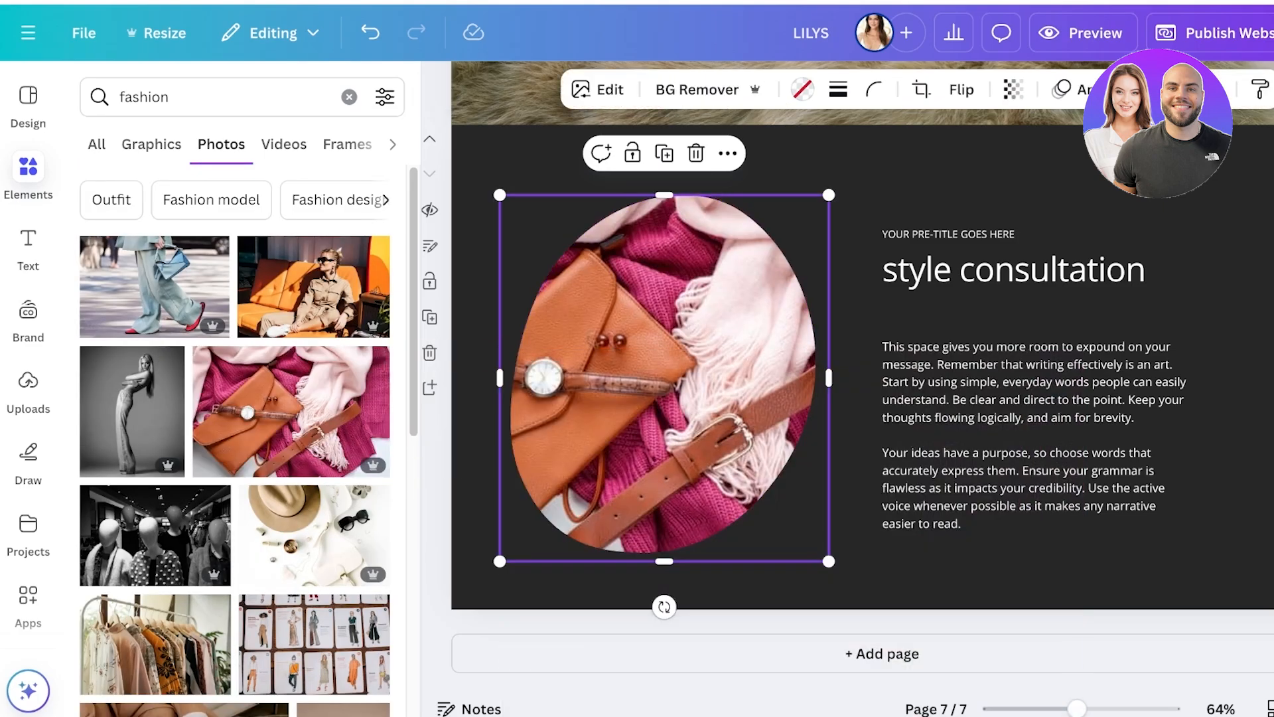
pyautogui.press('Escape')
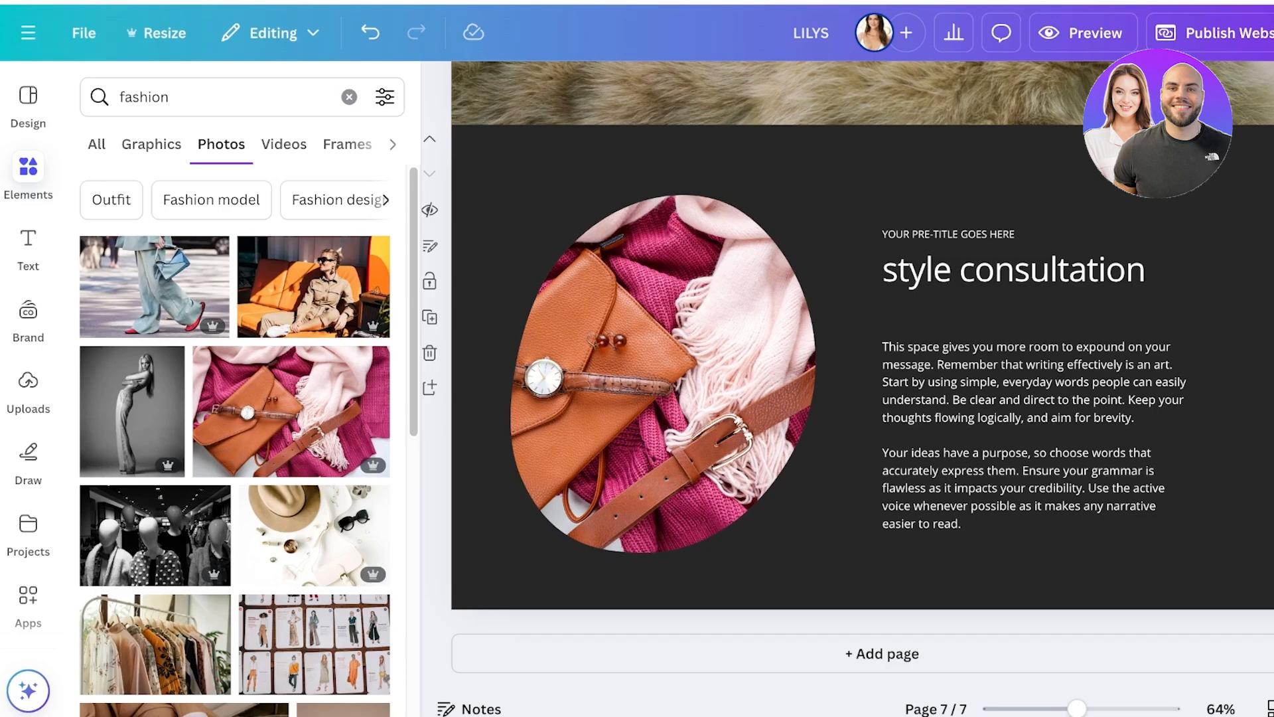
# Look through the uploaded images and compare the services and customer review pages with the new style consultation page.
pyautogui.click(28, 392)
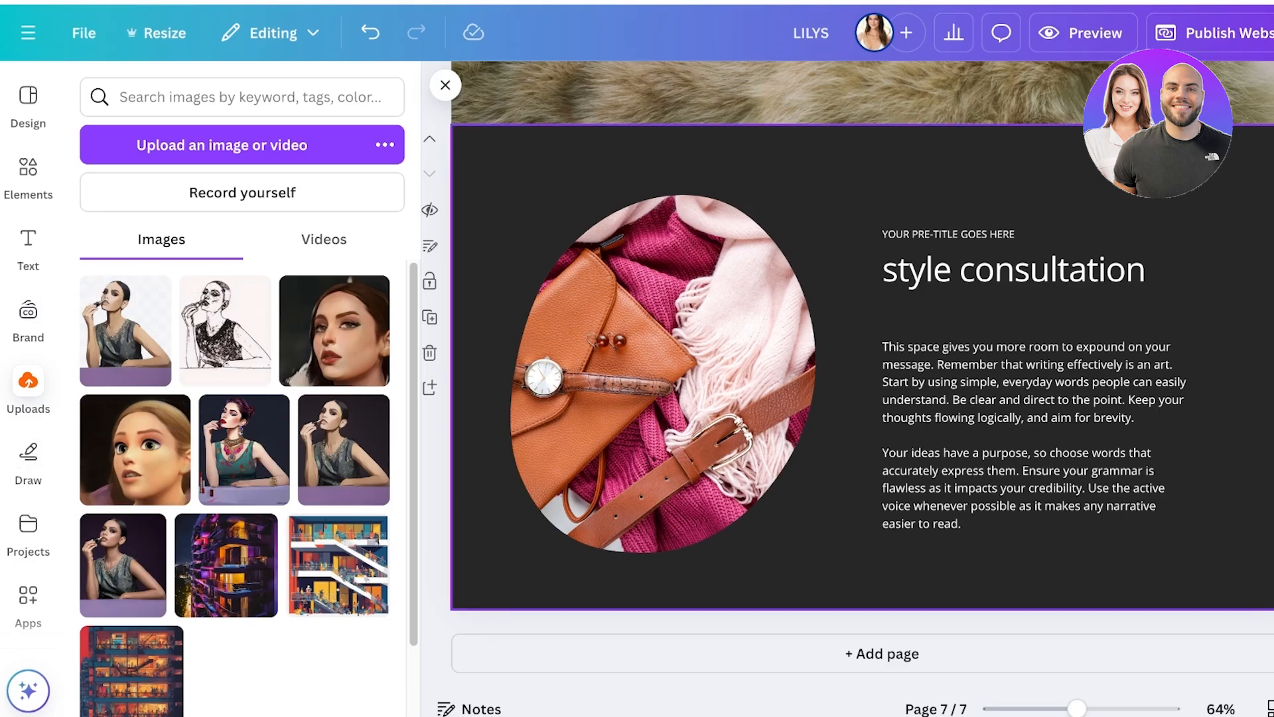
pyautogui.scroll(4, 784, 399)
pyautogui.scroll(-4, 783, 398)
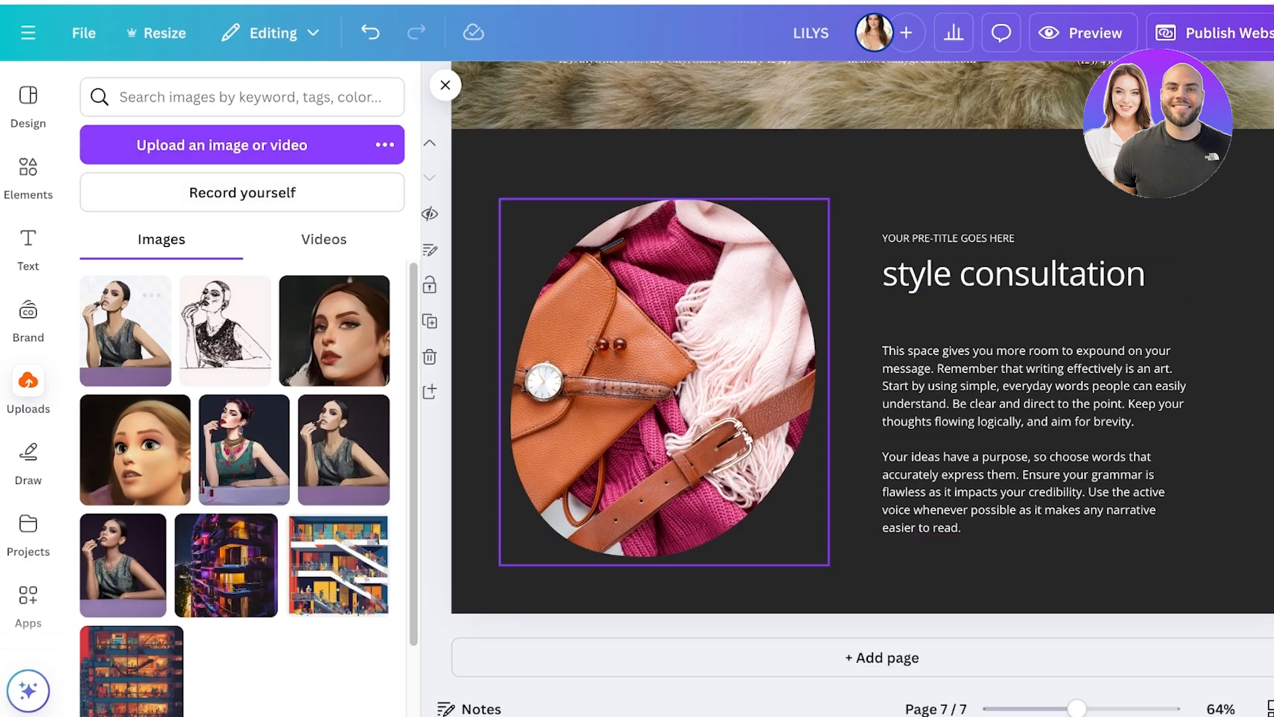
pyautogui.scroll(-1, 664, 425)
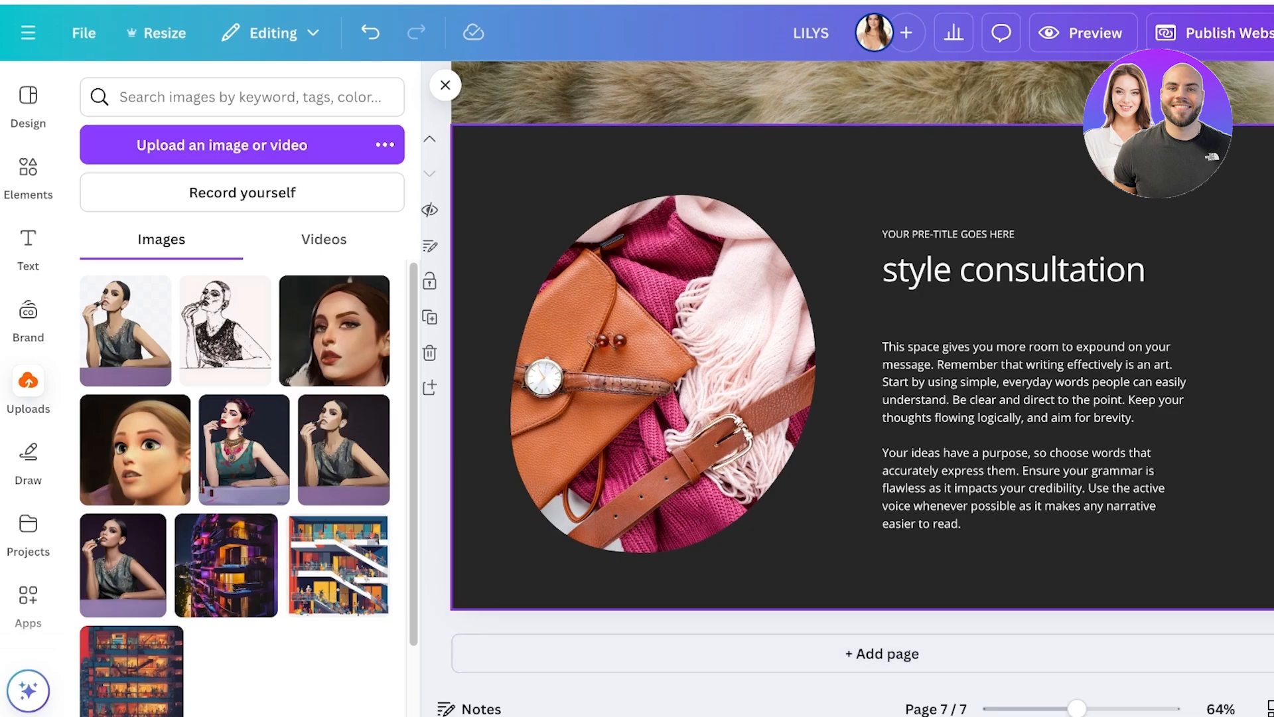
pyautogui.scroll(10, 863, 372)
pyautogui.scroll(10, 863, 312)
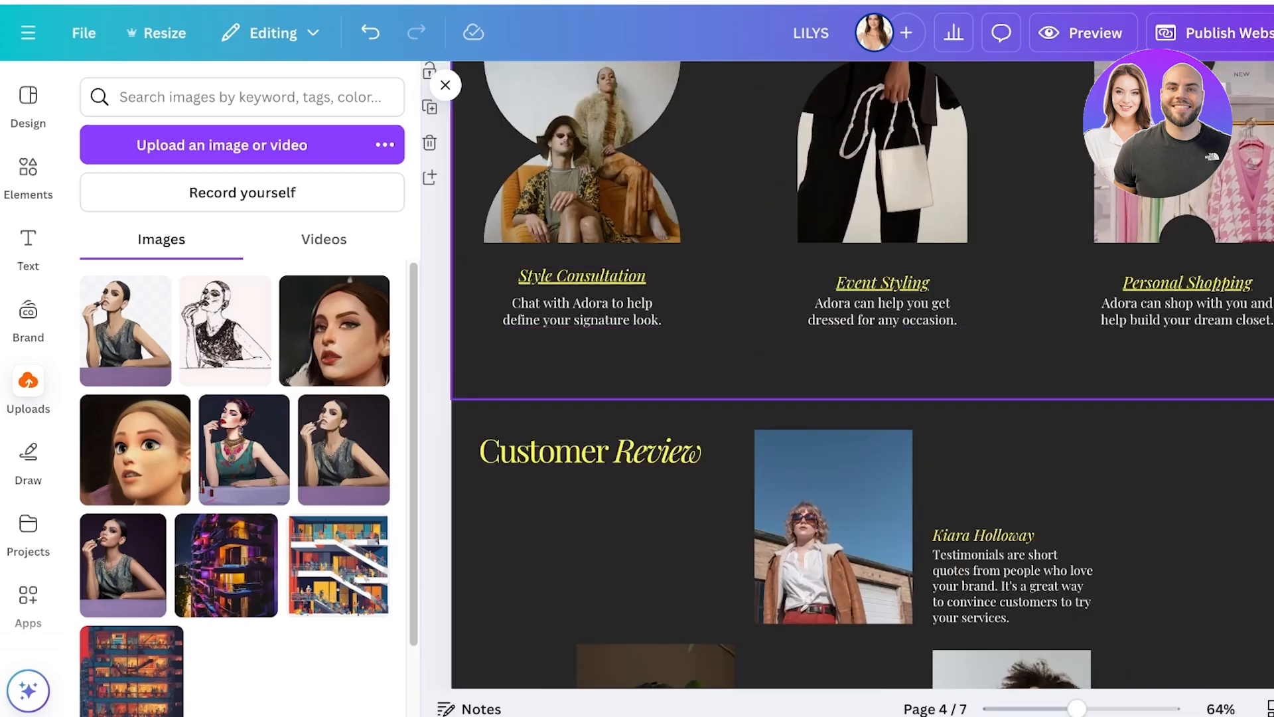
pyautogui.scroll(-15, 863, 372)
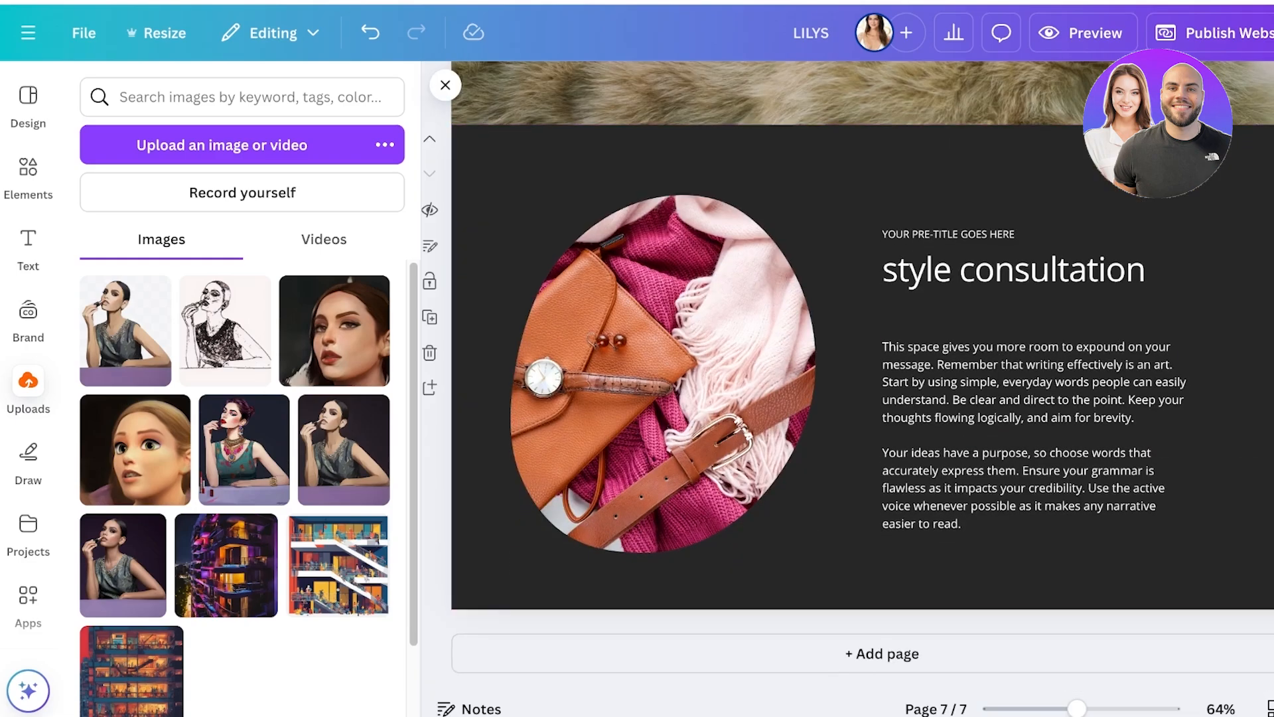
pyautogui.click(445, 85)
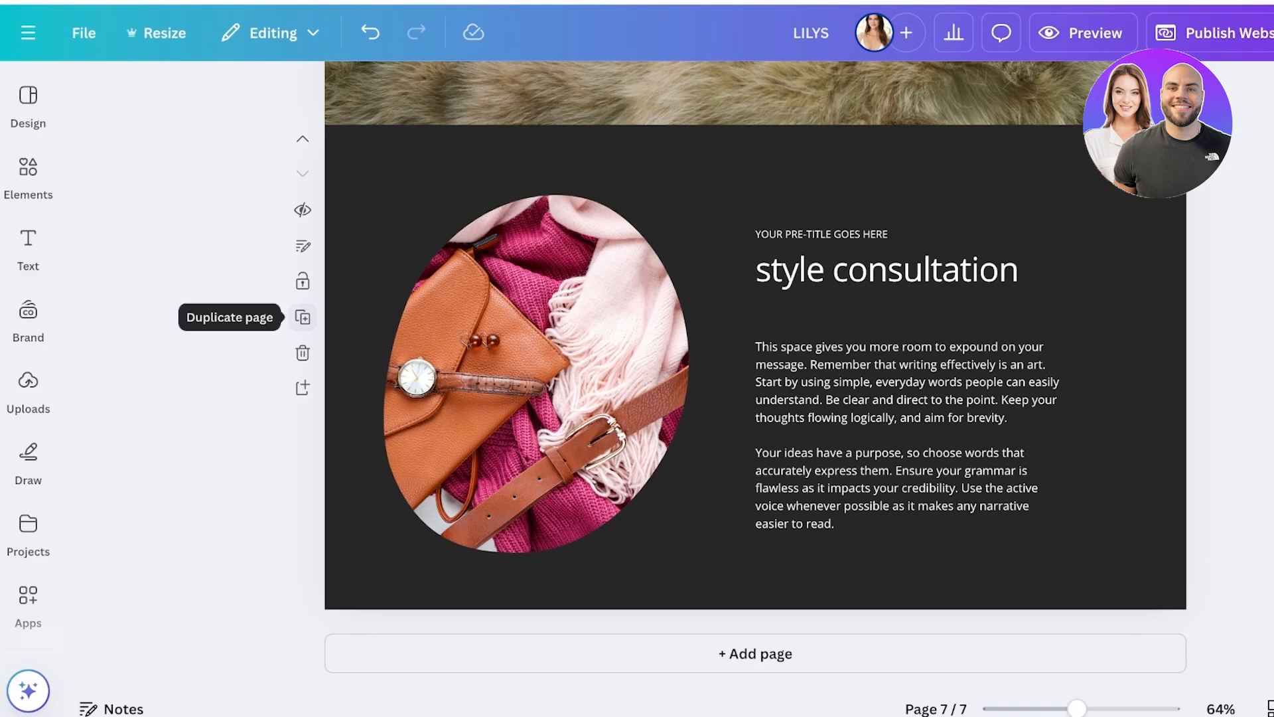
# Duplicate the style consultation page and change the copy's title to "personal shopping".
pyautogui.click(302, 317)
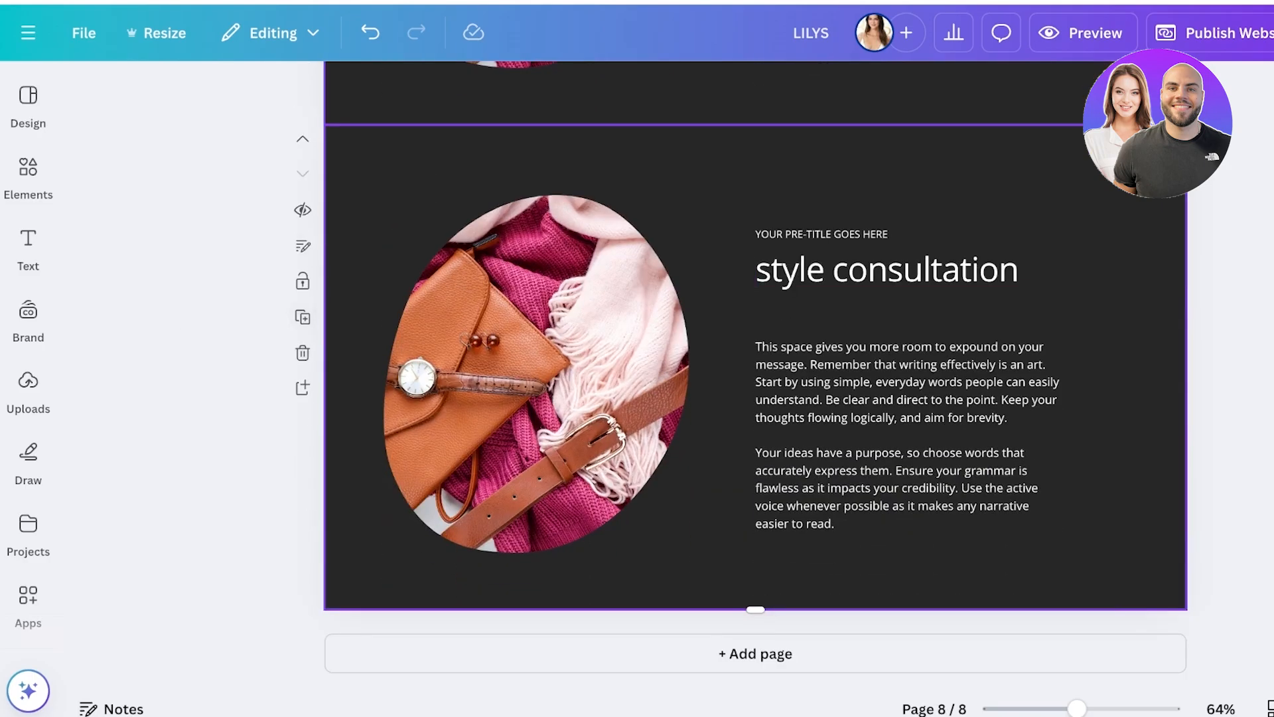
pyautogui.scroll(4, 531, 332)
pyautogui.scroll(-3, 757, 464)
pyautogui.doubleClick(757, 310)
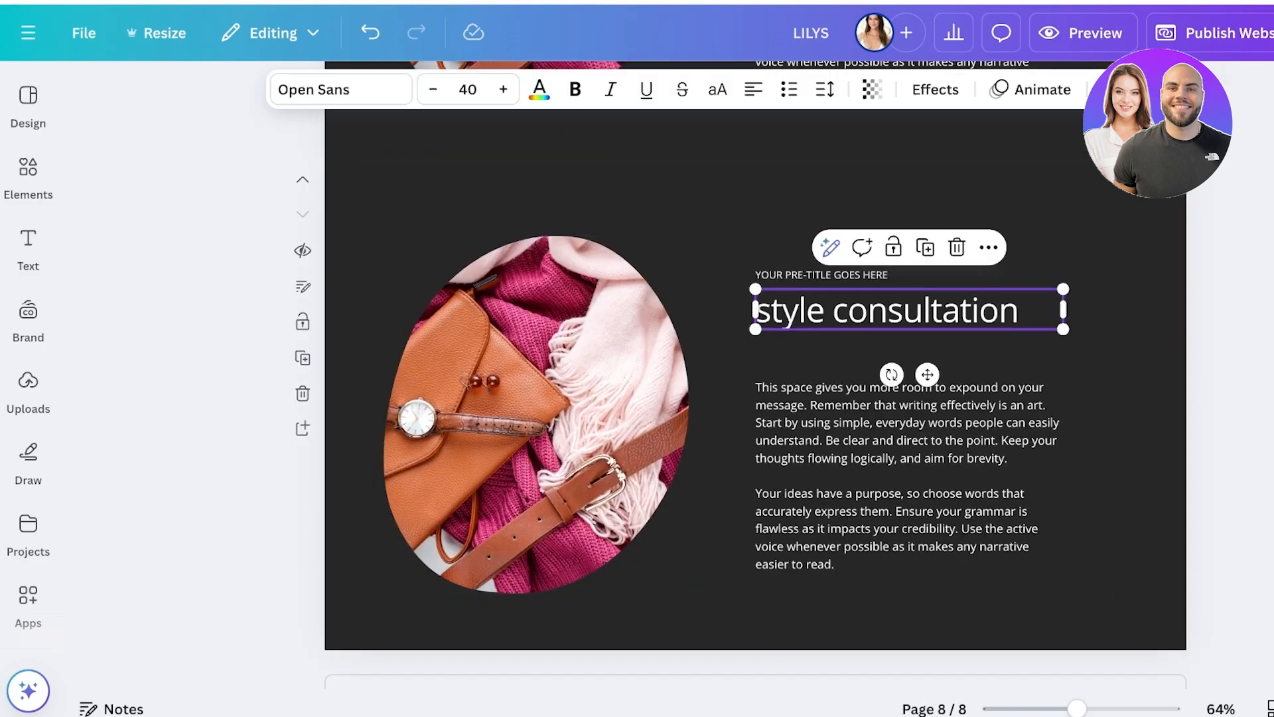
pyautogui.write('personal shopping')
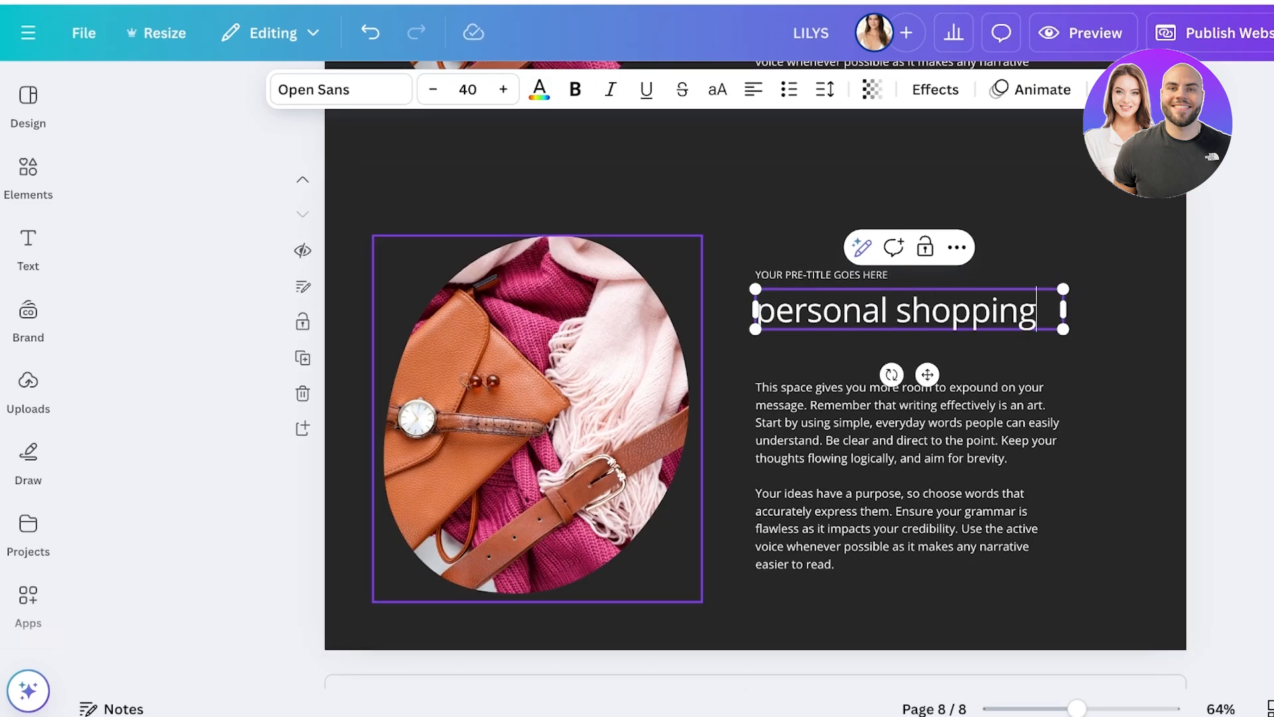
# Delete the handbag photo together with its egg-shaped frame from the personal shopping page.
pyautogui.scroll(5, 538, 398)
pyautogui.scroll(-5, 538, 399)
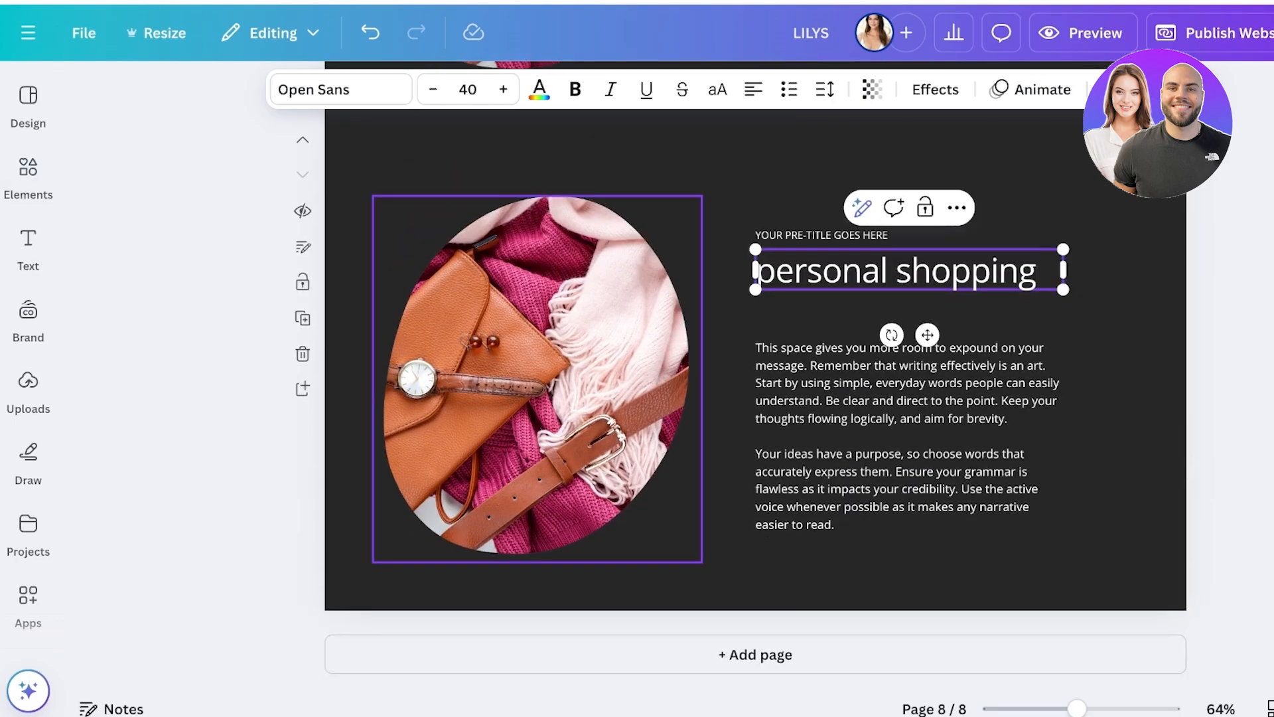
pyautogui.click(538, 398)
pyautogui.press('Delete')
pyautogui.press('Delete')
pyautogui.click(28, 176)
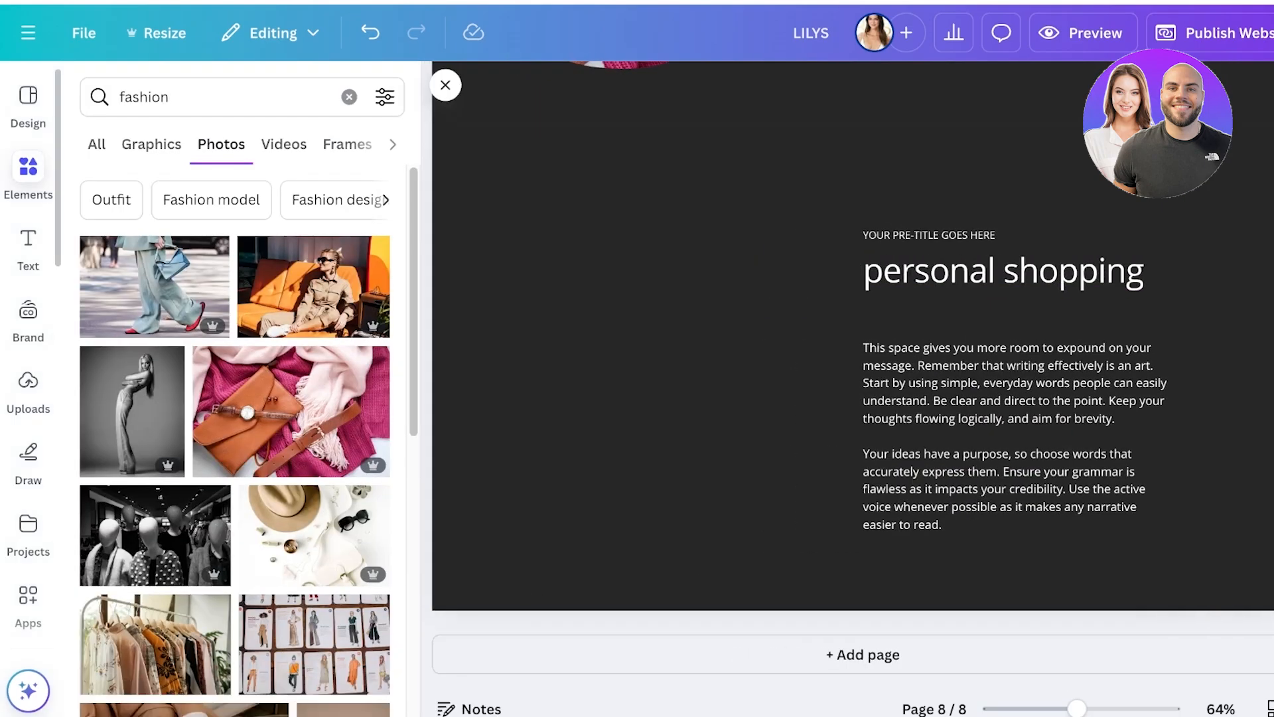
pyautogui.click(314, 287)
pyautogui.moveTo(882, 368); pyautogui.dragTo(661, 320)
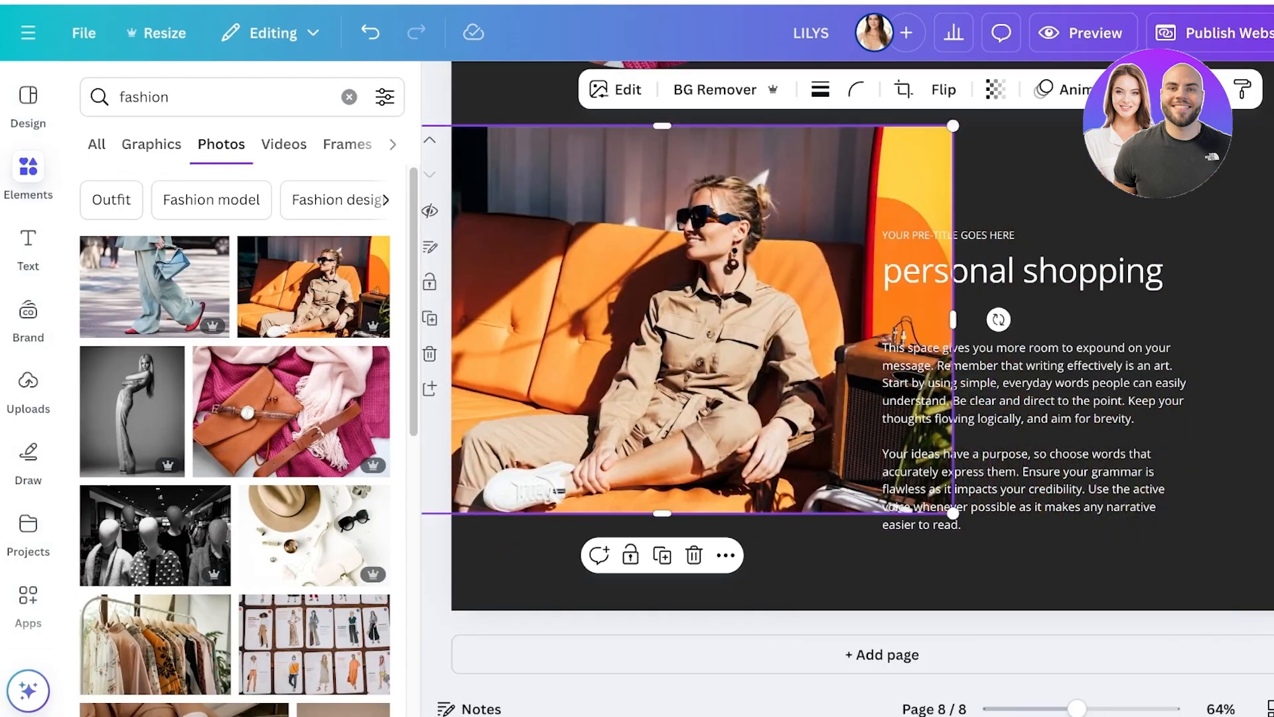
pyautogui.press('Delete')
# Search the photos for "shopping" and add the picture of the clothing rack in a dark store to the personal shopping page.
pyautogui.click(226, 97)
pyautogui.press('Return')
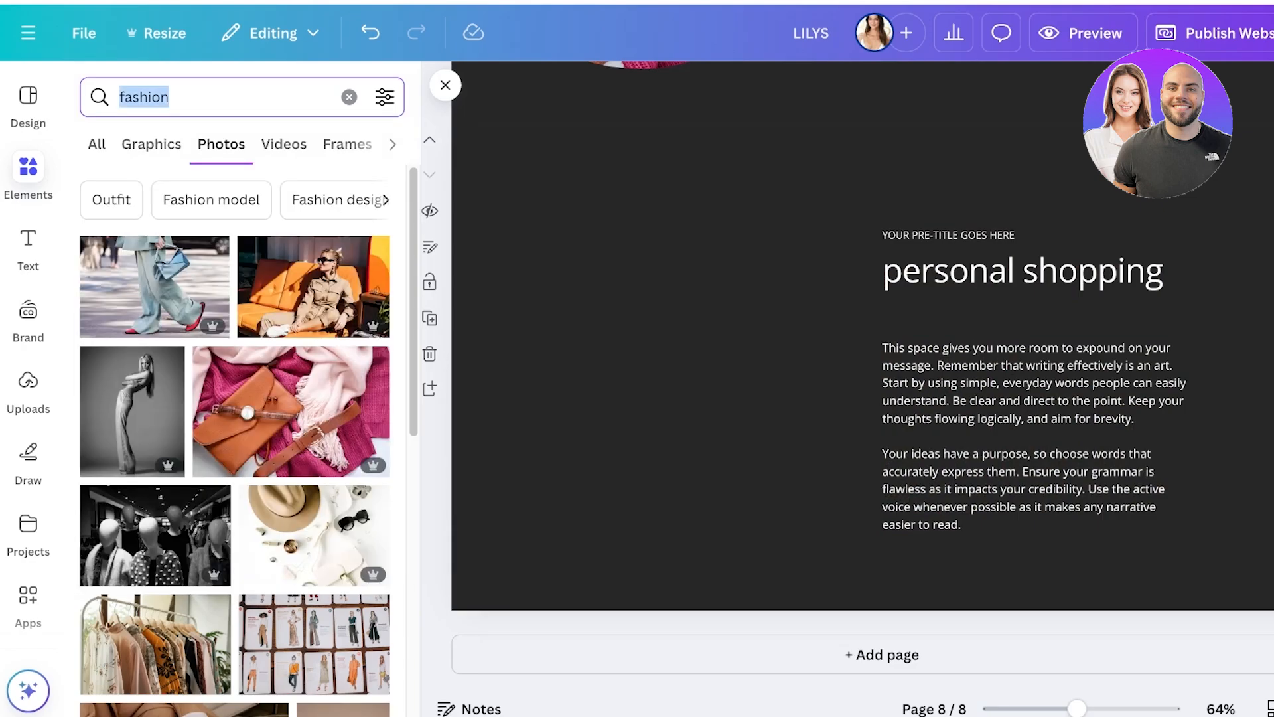
pyautogui.write('shopping')
pyautogui.press('Return')
pyautogui.click(314, 247)
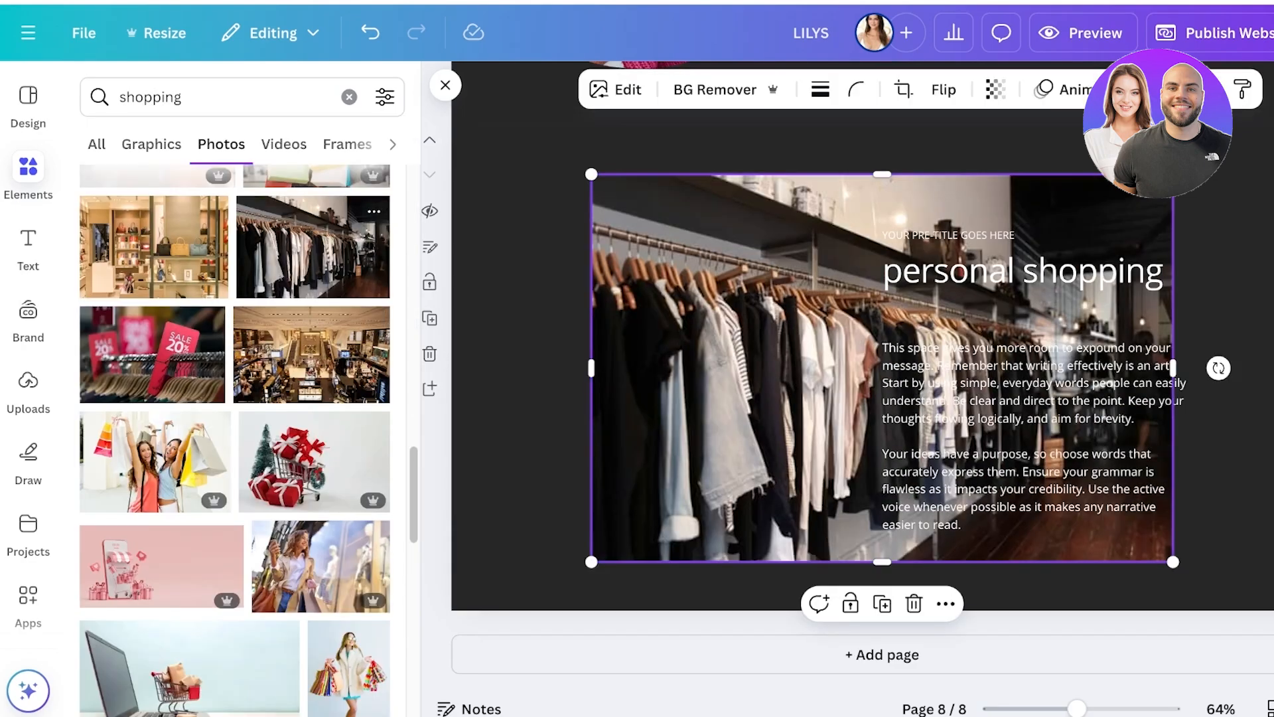
# Shrink the clothing rack photo, place it beside the personal shopping text, and crop its inner side to leave a gap before the text.
pyautogui.moveTo(883, 298); pyautogui.dragTo(717, 299)
pyautogui.moveTo(427, 174); pyautogui.dragTo(652, 321)
pyautogui.moveTo(831, 441); pyautogui.dragTo(679, 351)
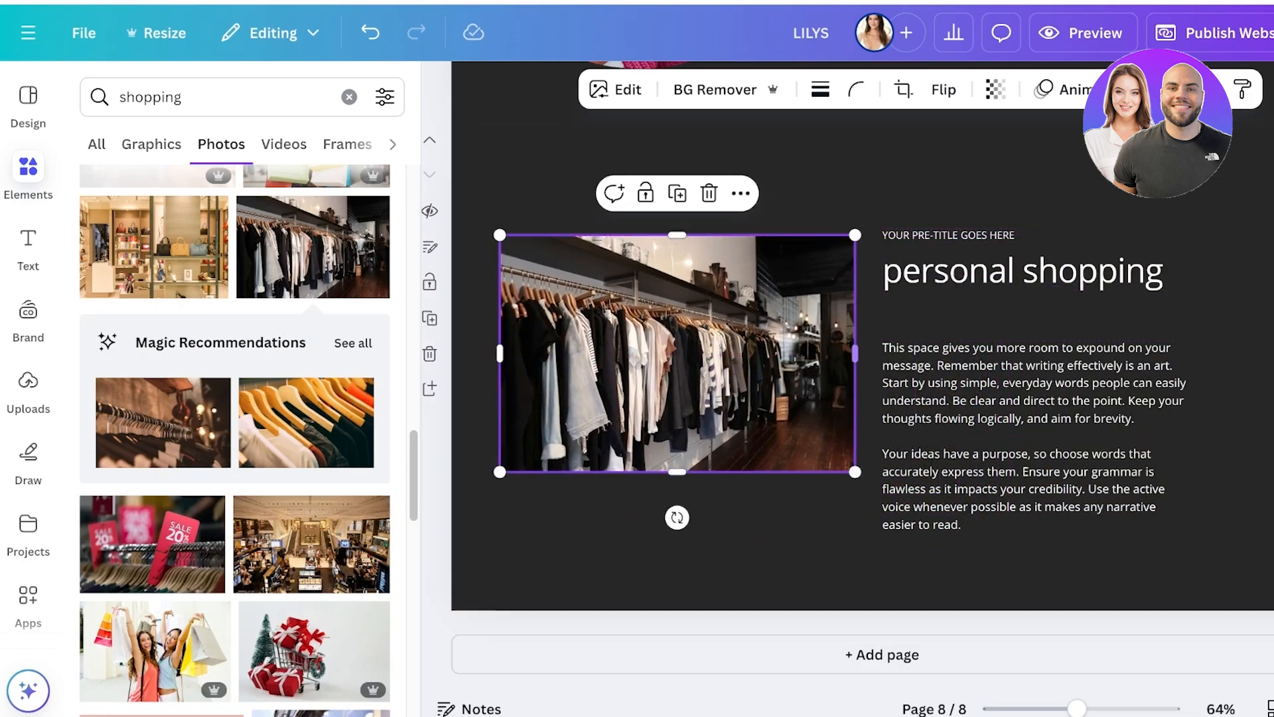
pyautogui.moveTo(856, 354); pyautogui.dragTo(800, 354)
pyautogui.click(838, 372)
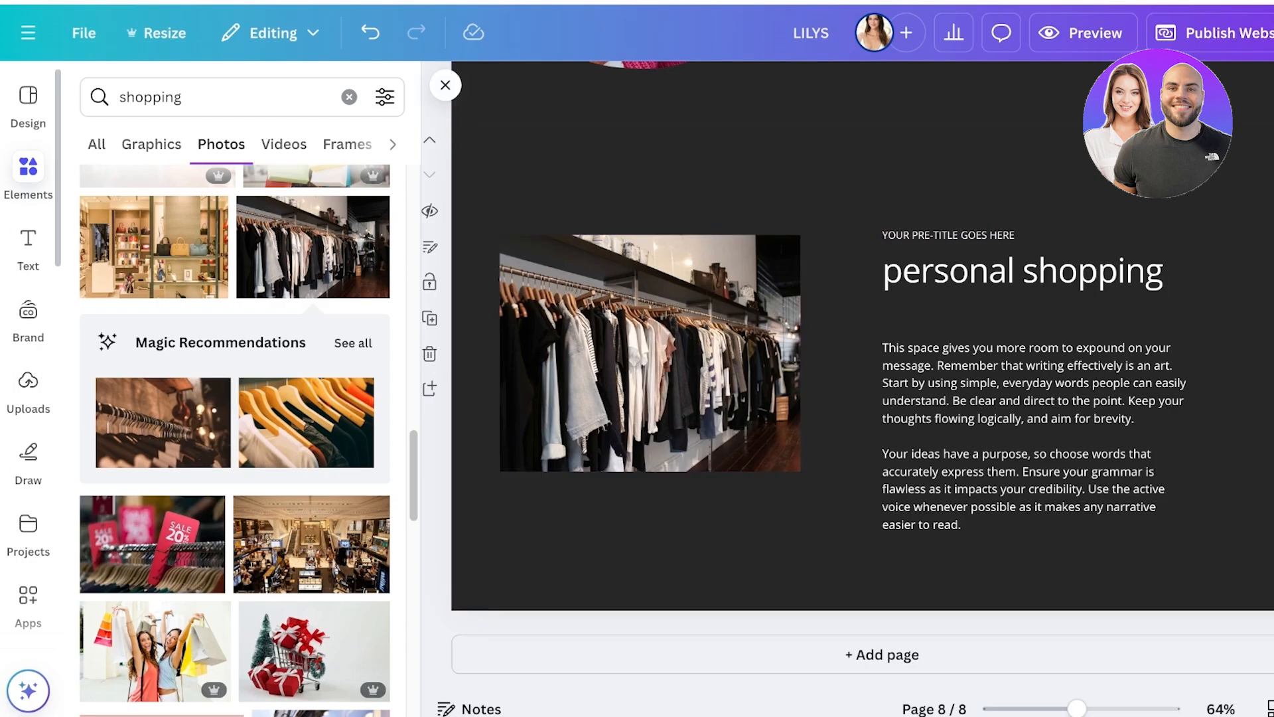
# Preview the website in its desktop and mobile versions and check how the opening sections adapt to a phone.
pyautogui.scroll(20, 863, 372)
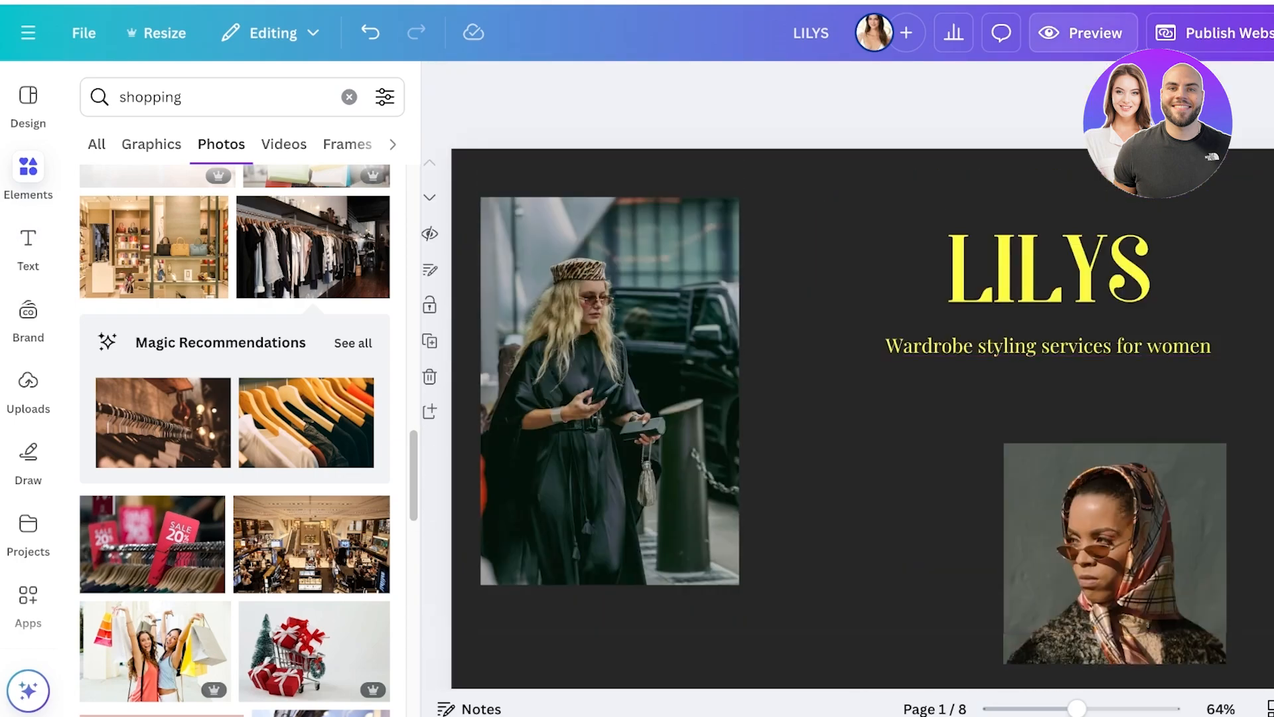
pyautogui.click(1082, 33)
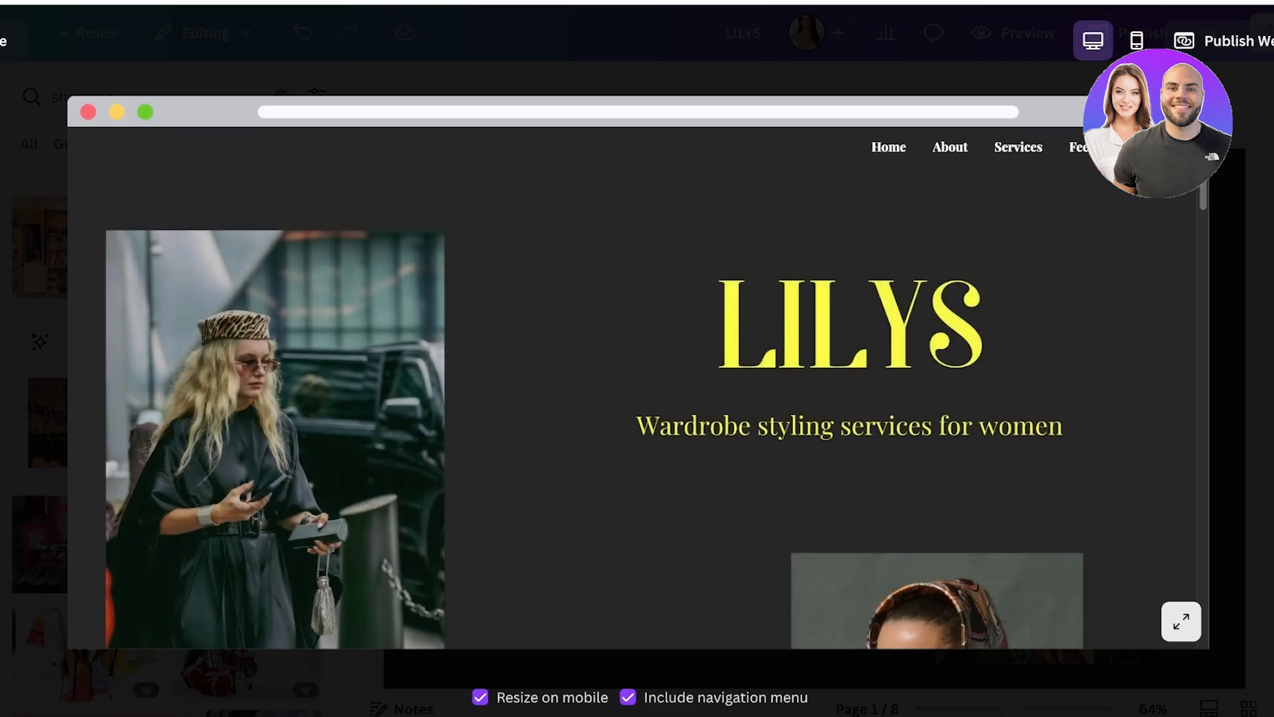
pyautogui.click(1137, 43)
pyautogui.scroll(-12, 638, 372)
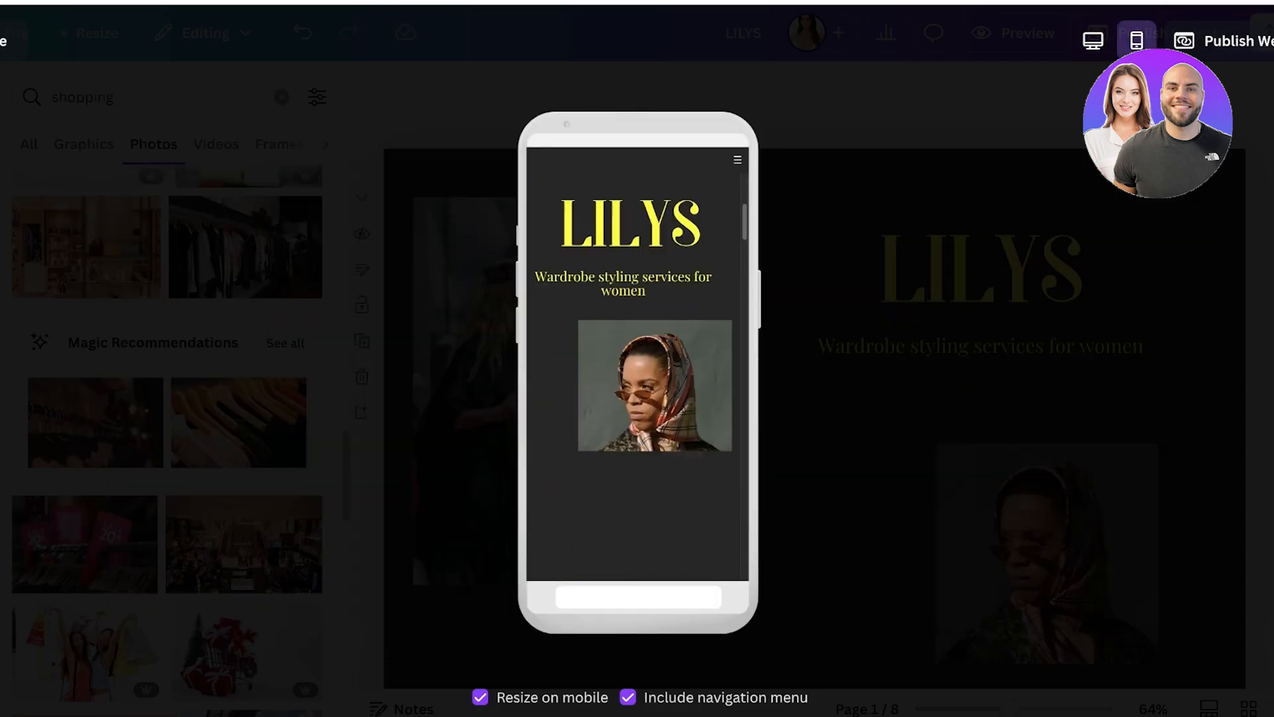
pyautogui.scroll(2, 637, 371)
pyautogui.scroll(4, 634, 372)
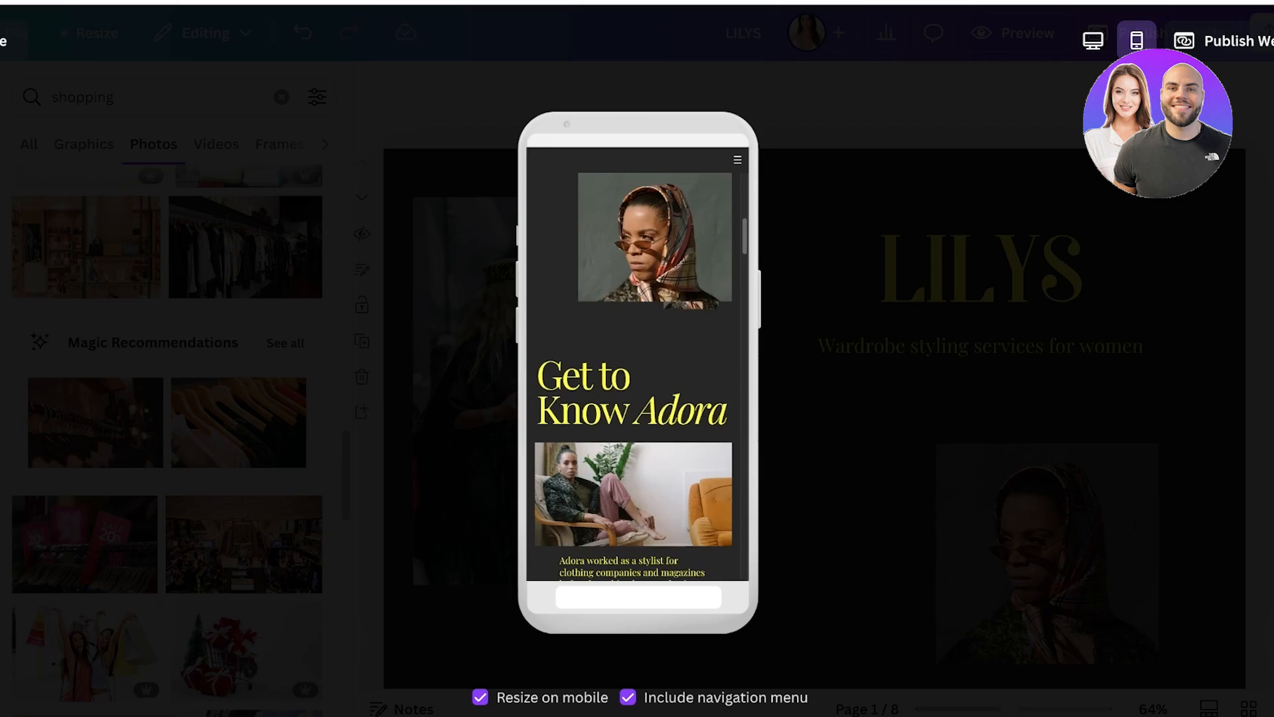
pyautogui.scroll(-8, 637, 371)
pyautogui.press('Escape')
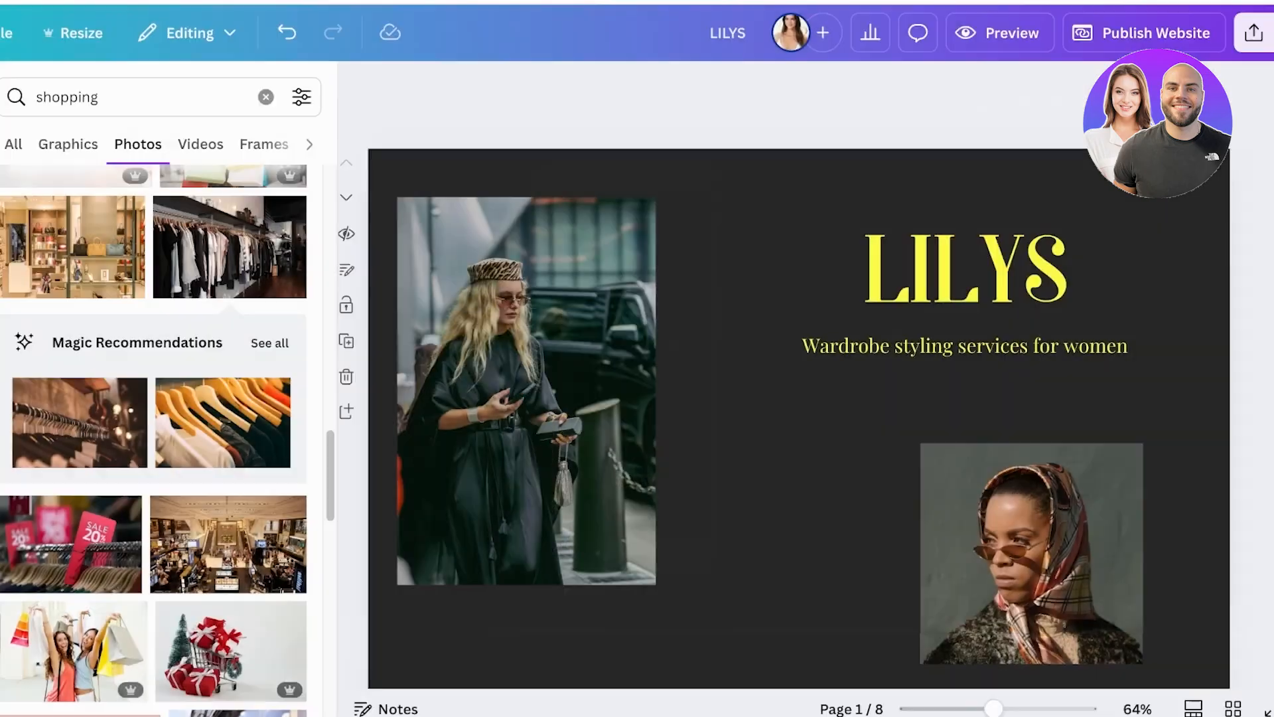
# Review the domain choices and publish settings, and publish the website at memeto.my.canva.site with the subpath lilys.
pyautogui.click(1087, 33)
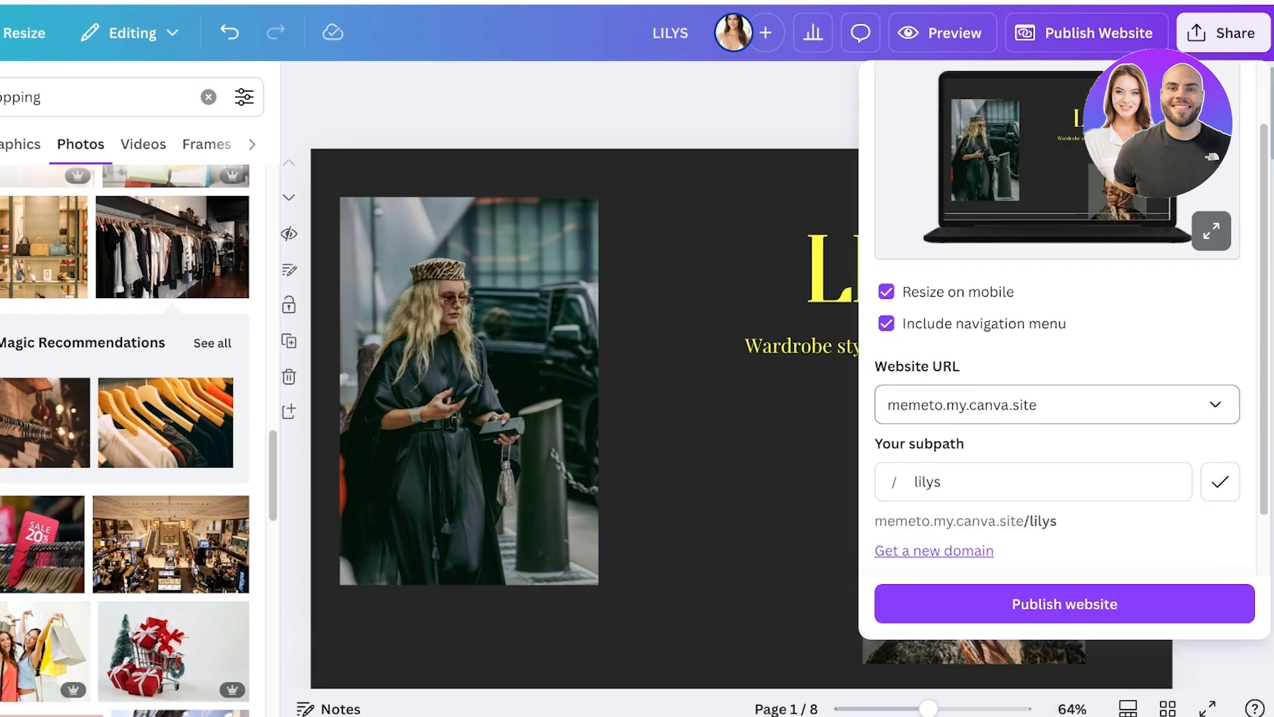
pyautogui.scroll(-1, 1057, 405)
pyautogui.click(1058, 330)
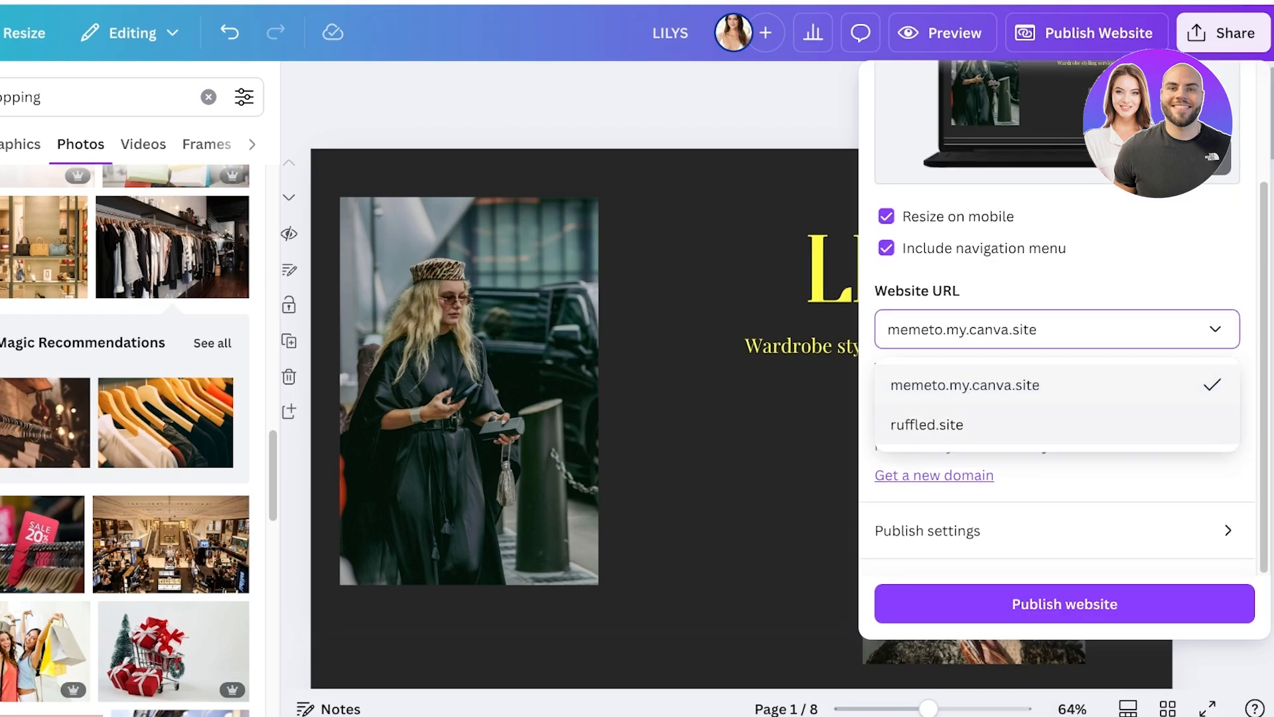
pyautogui.click(1057, 531)
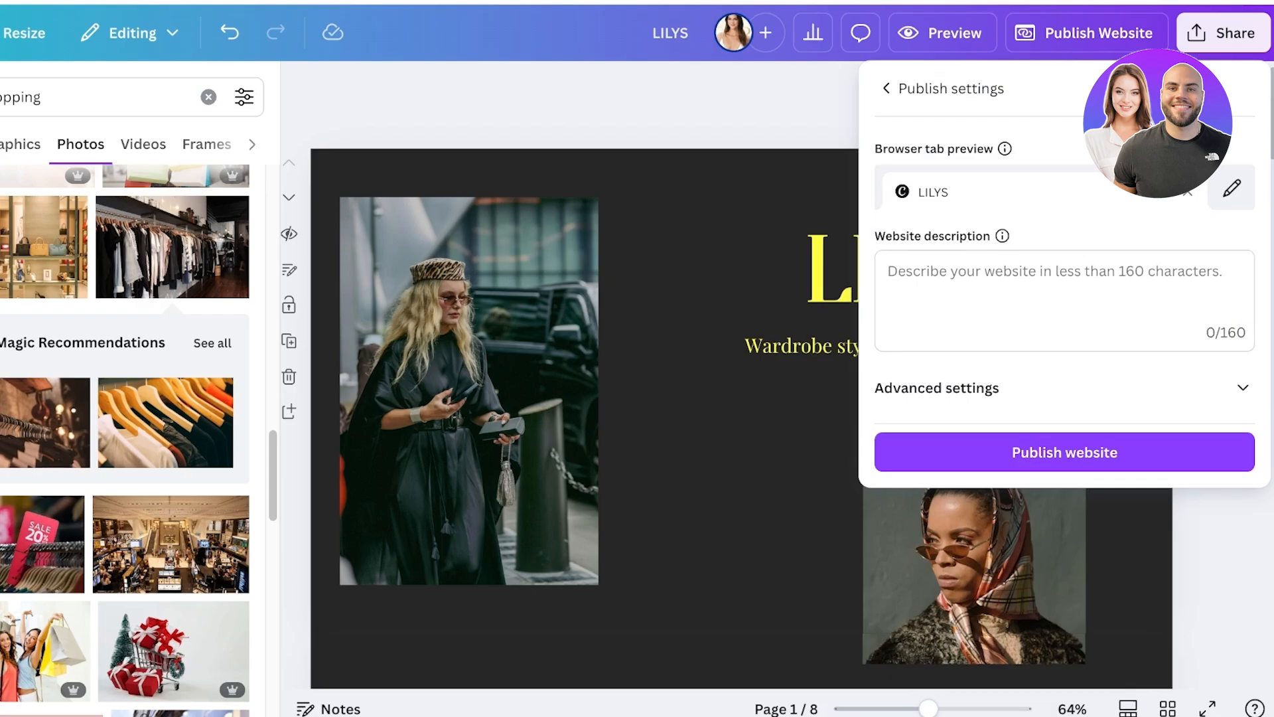
pyautogui.click(887, 89)
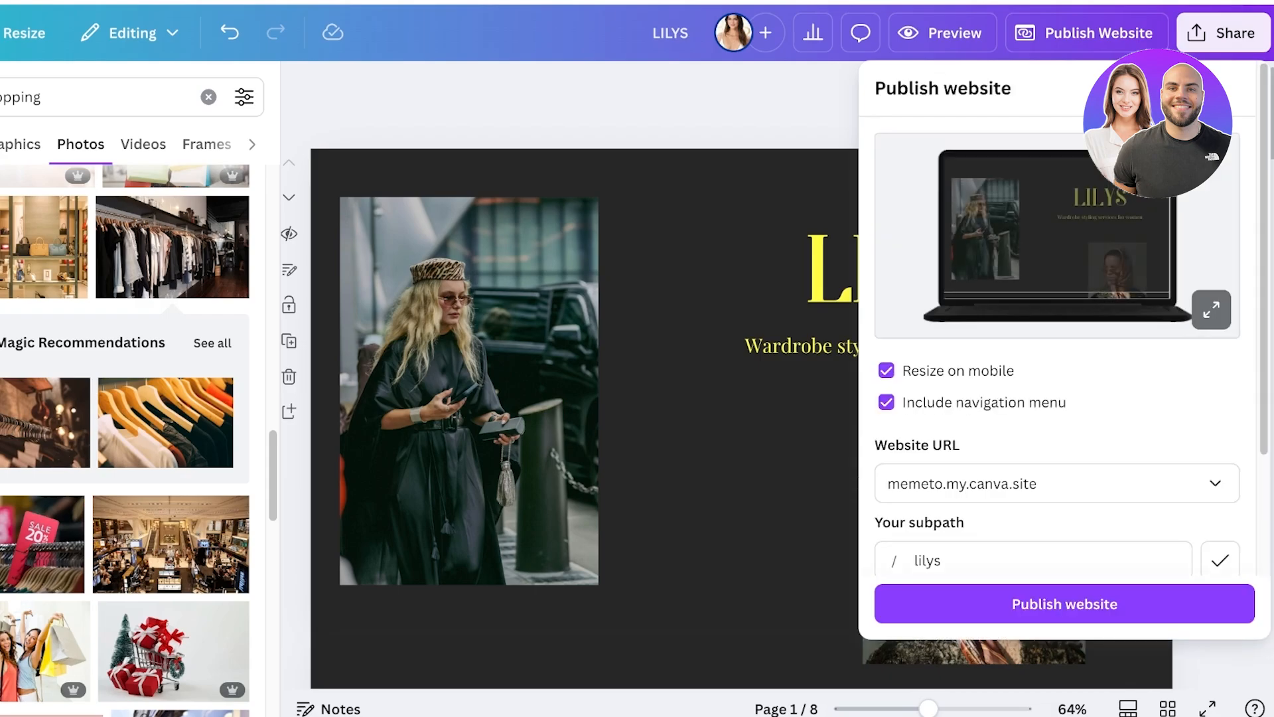
pyautogui.scroll(-2, 1034, 407)
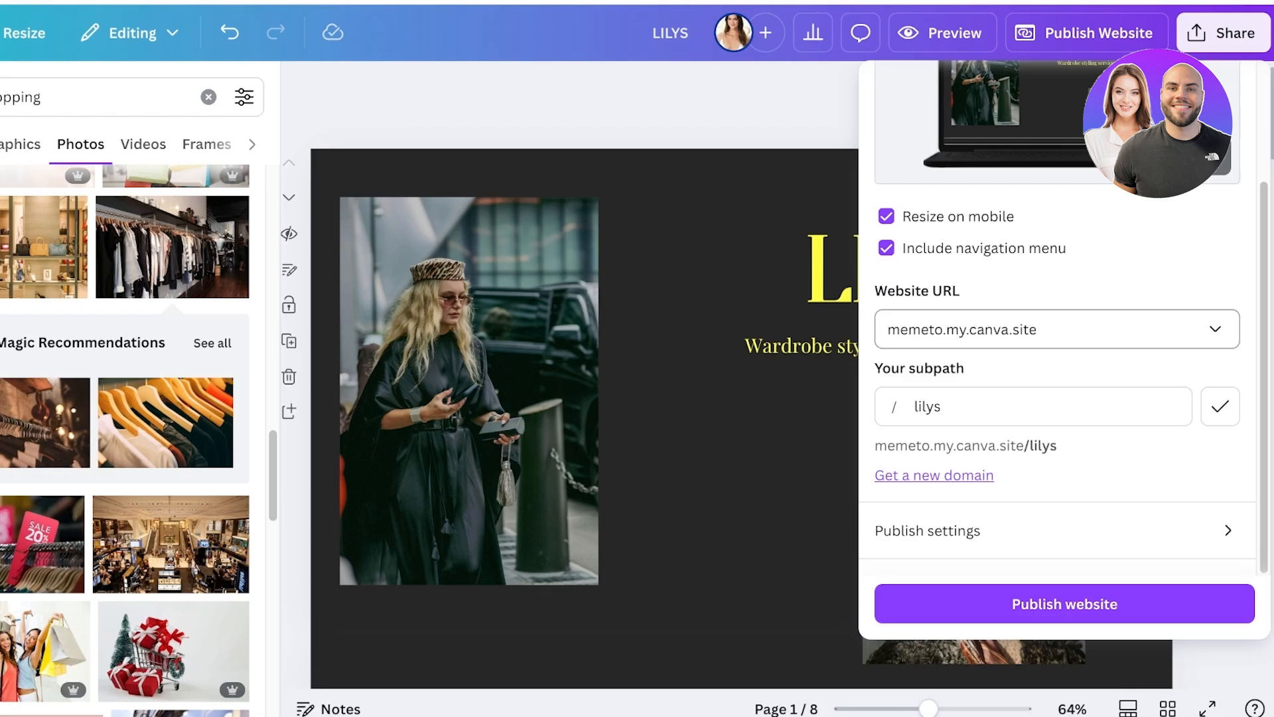
pyautogui.click(1064, 604)
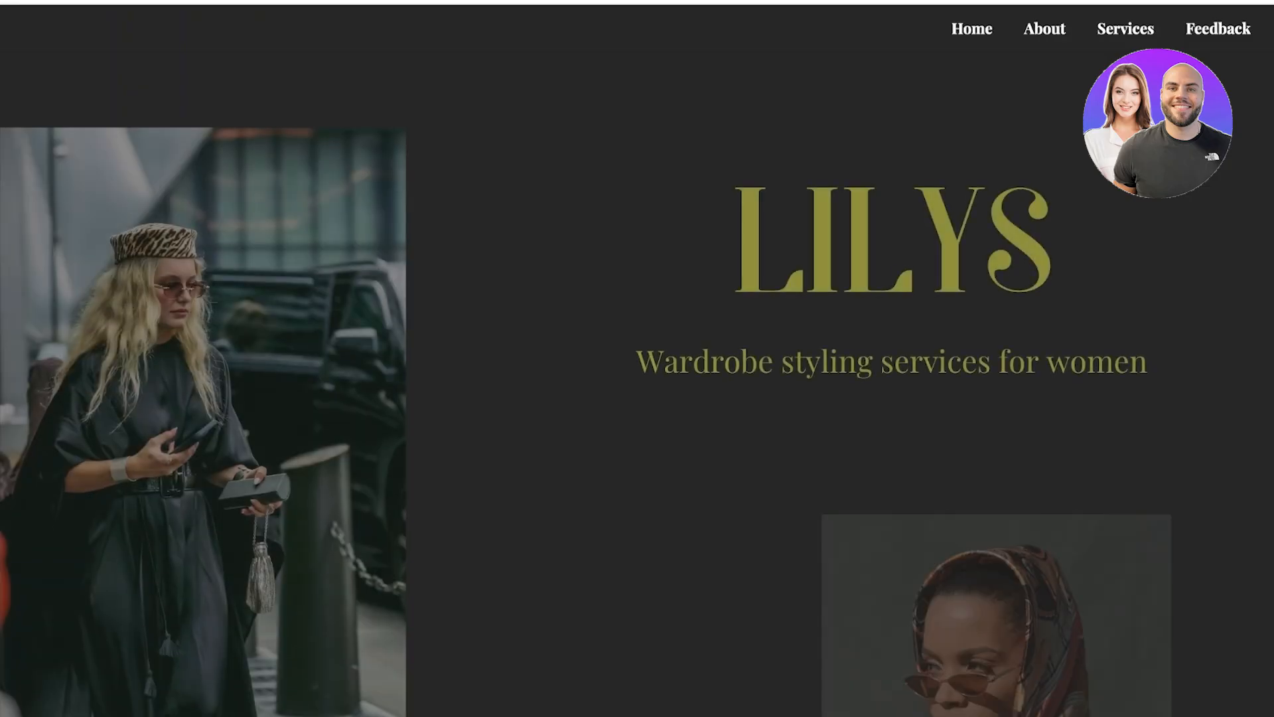
# Test the About, Services and Feedback navigation links on the published website.
pyautogui.click(1045, 29)
pyautogui.click(1126, 29)
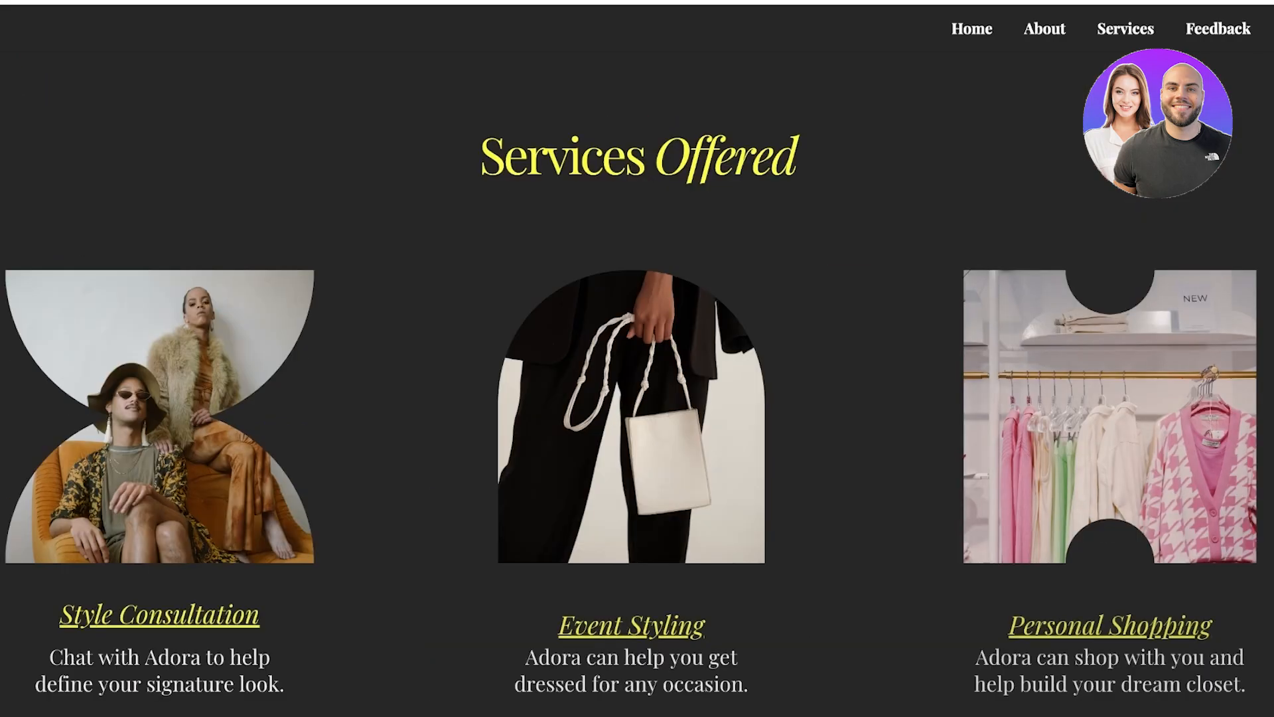
pyautogui.click(1218, 29)
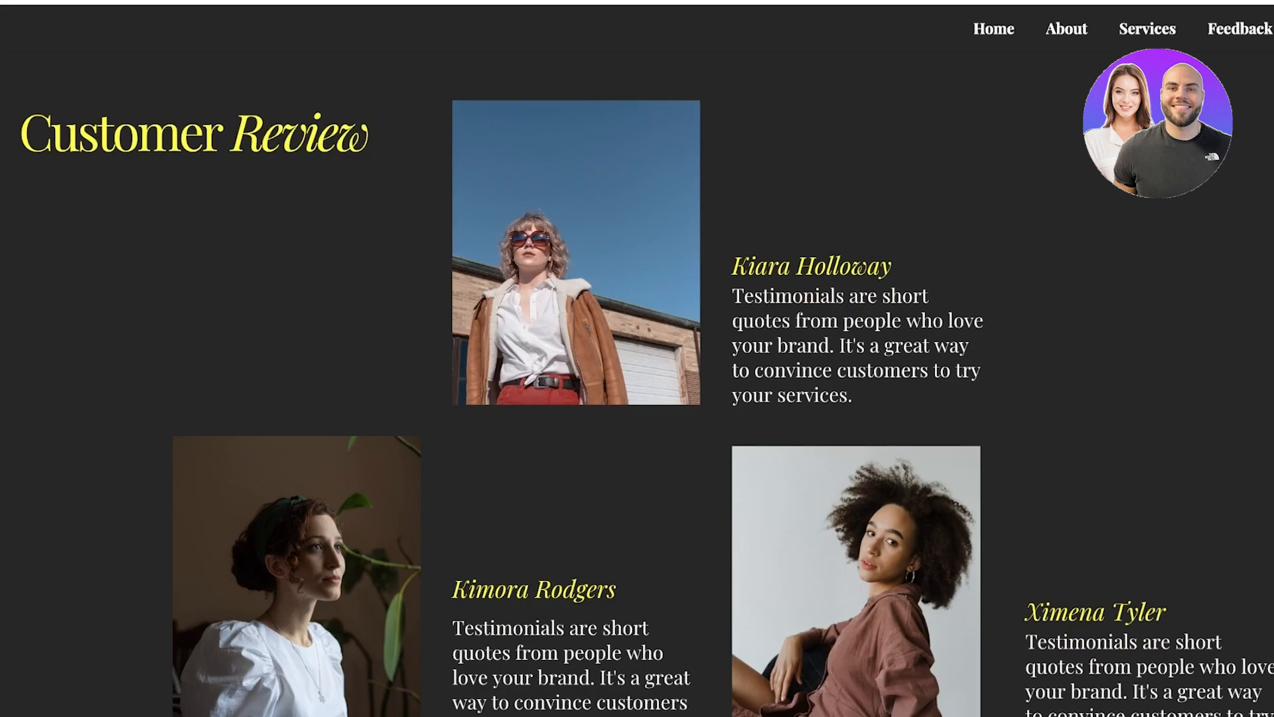
# Look through the published website from the customer reviews to the contact section and return to the home section.
pyautogui.scroll(3, 637, 384)
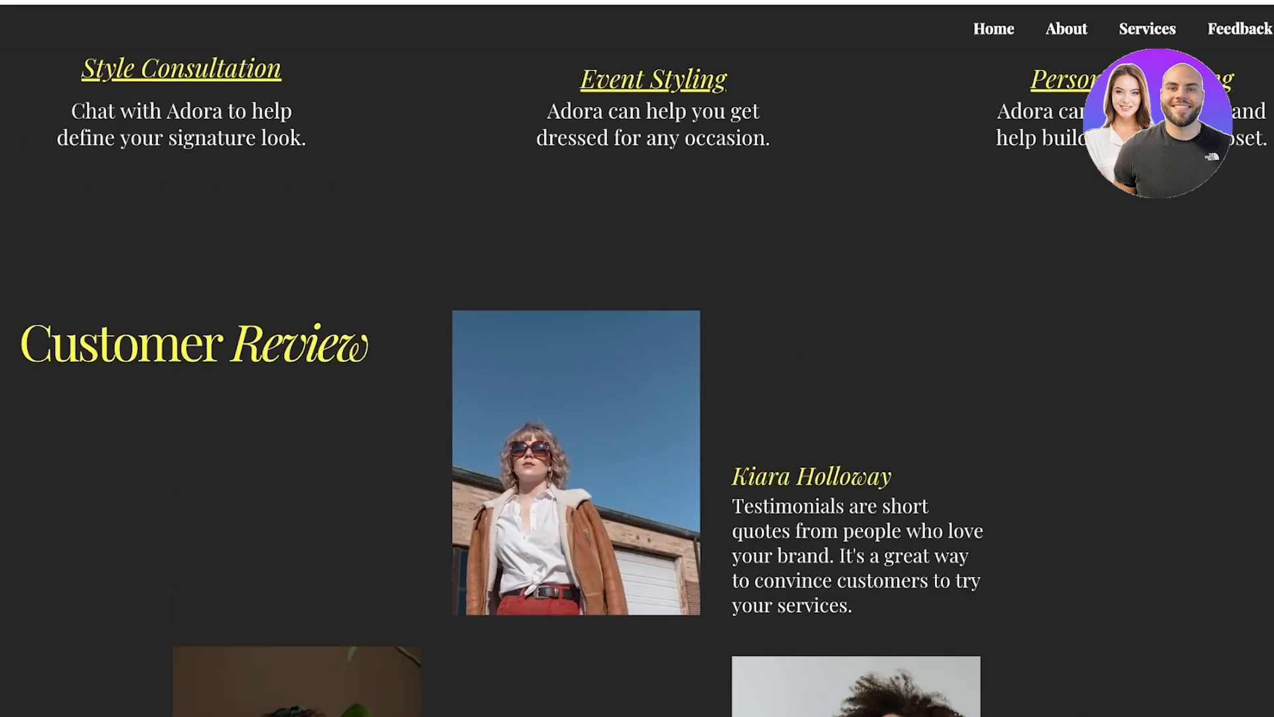
pyautogui.scroll(-8, 637, 384)
pyautogui.scroll(4, 637, 384)
pyautogui.scroll(-8, 638, 384)
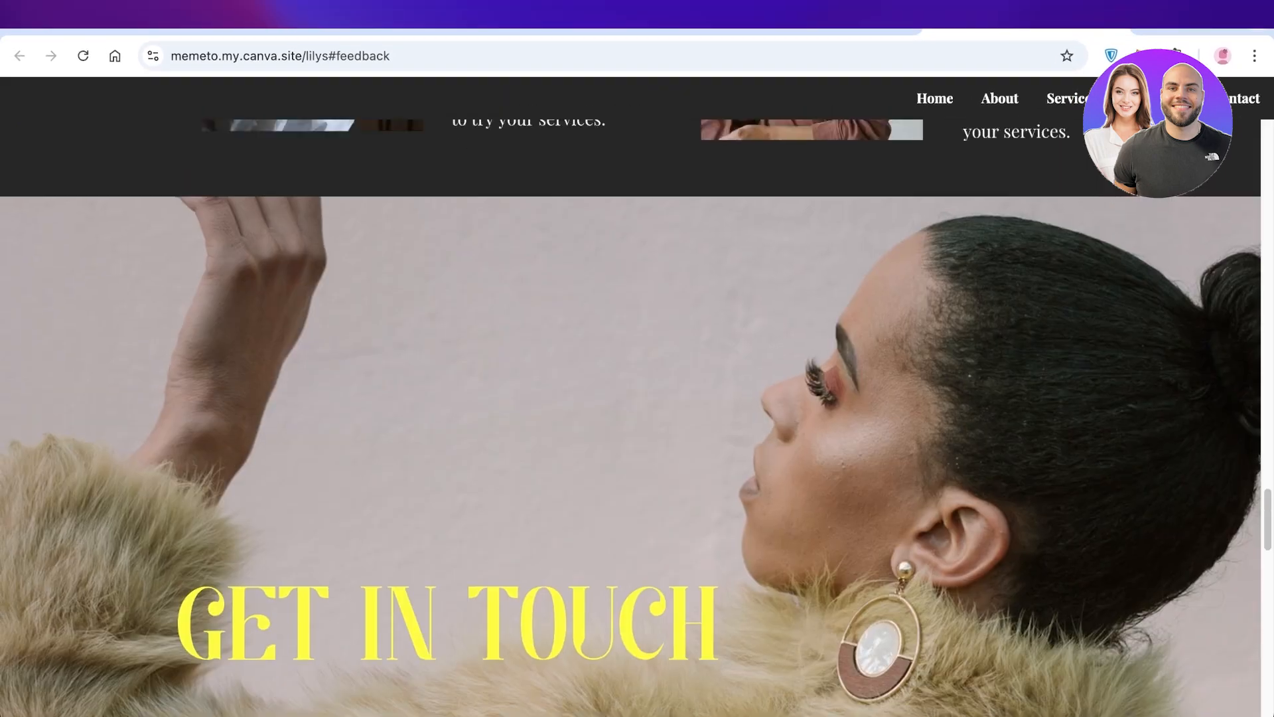
pyautogui.scroll(6, 637, 418)
pyautogui.scroll(-1, 637, 418)
pyautogui.scroll(12, 637, 419)
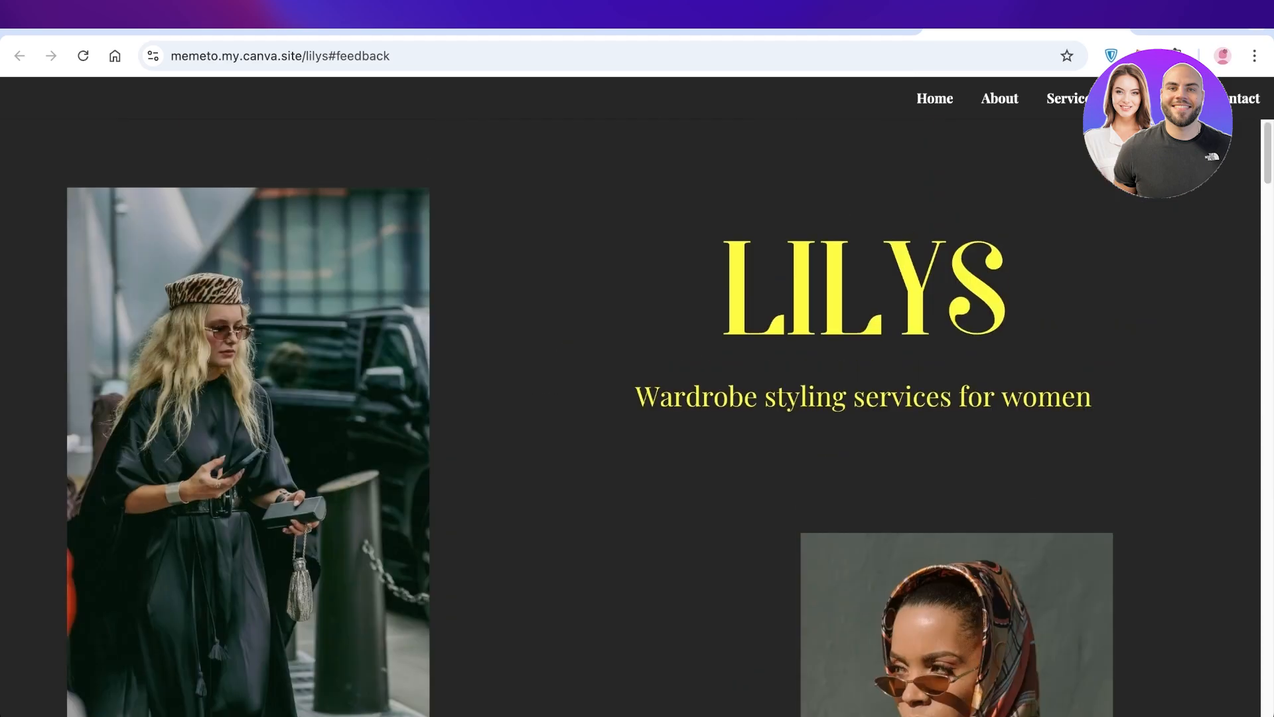